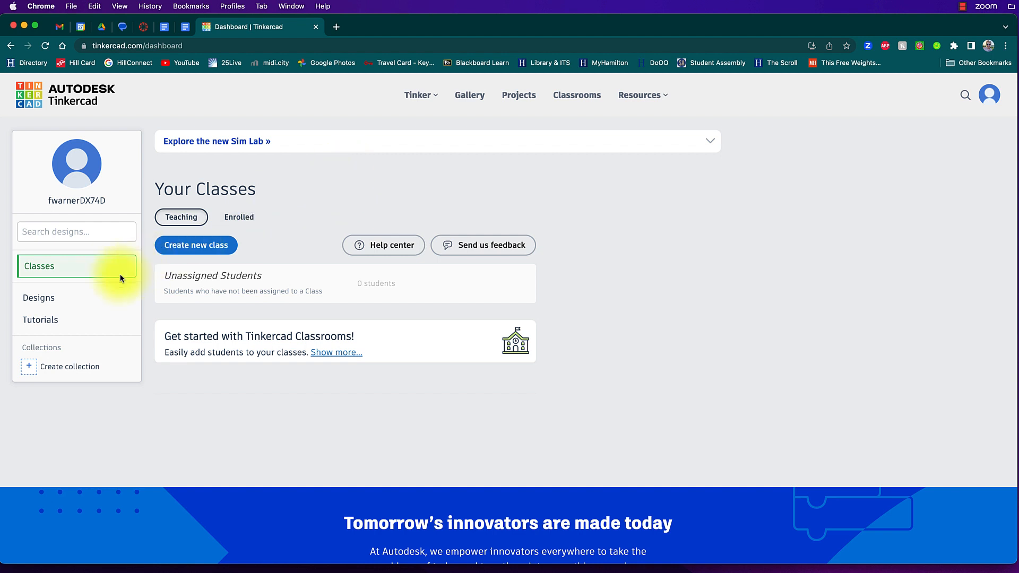
Open the saved designs collection and create a new 3D design
{"action": "left_click", "coordinate": [56, 299]}
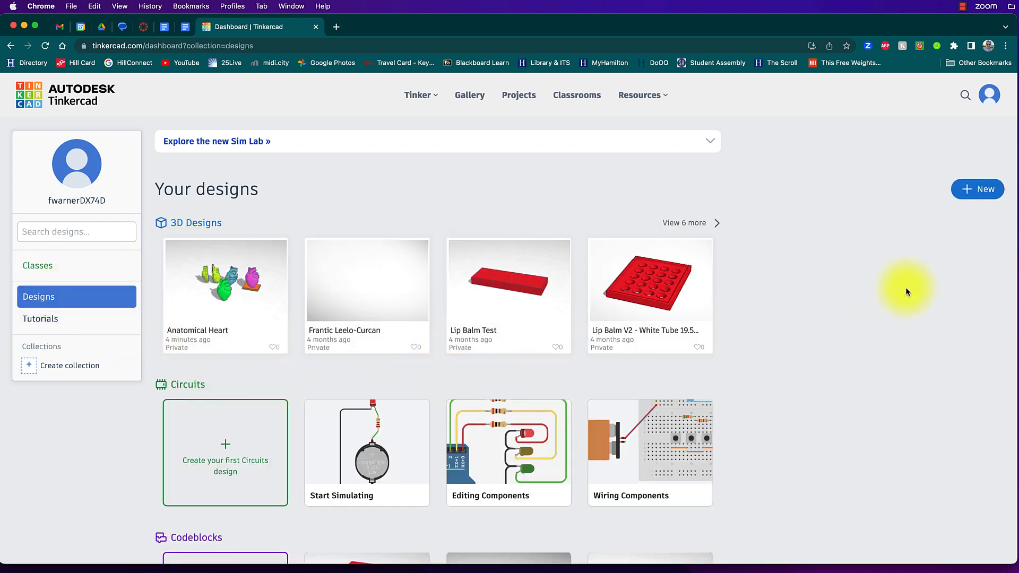
{"action": "left_click", "coordinate": [972, 192]}
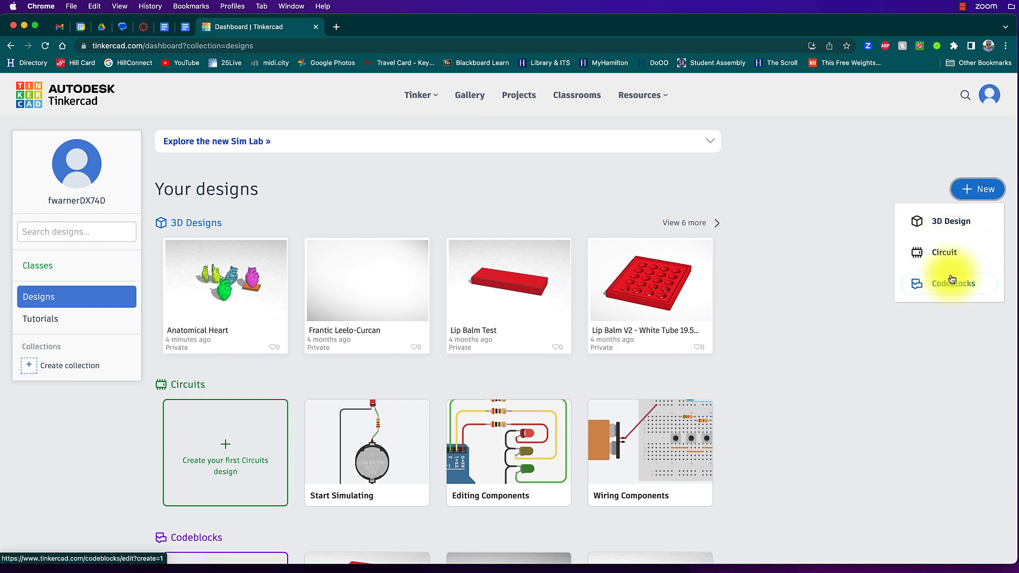
{"action": "left_click", "coordinate": [951, 222]}
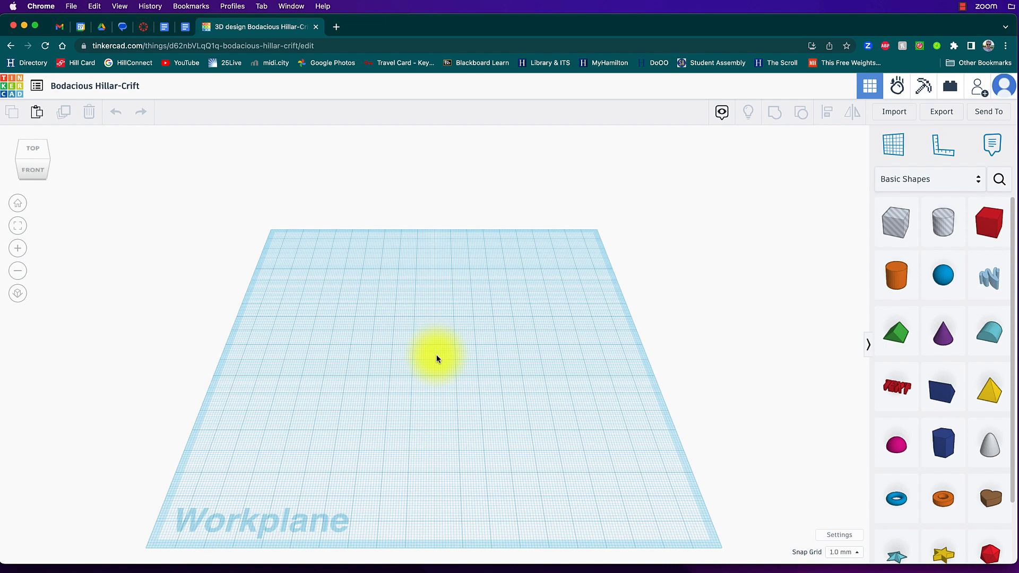
Examine the empty workplane from different angles and distances
{"action": "scroll", "coordinate": [436, 355], "scroll_direction": "down", "scroll_amount": 4}
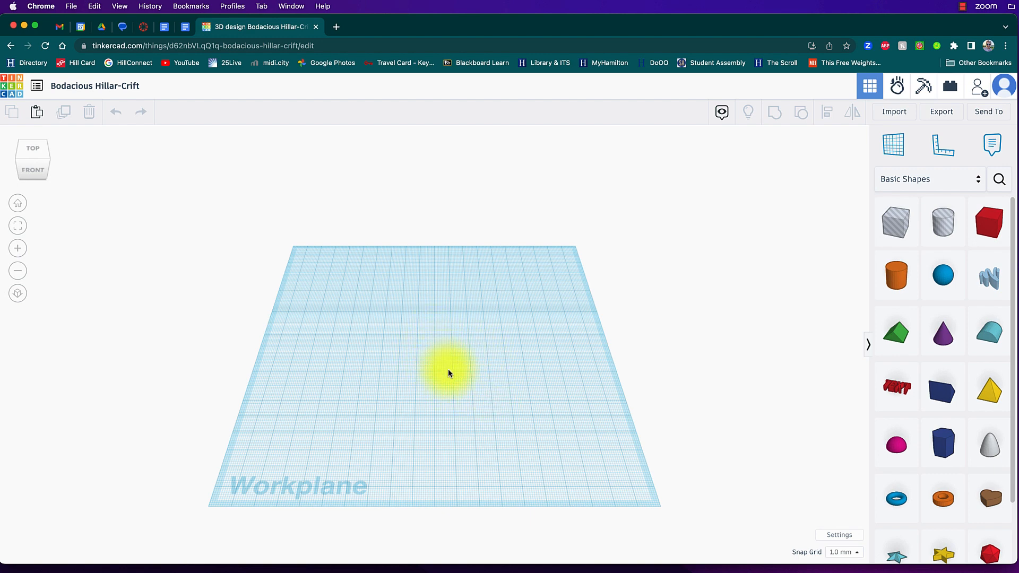
{"action": "right_click_drag", "start_coordinate": [517, 415], "coordinate": [495, 374]}
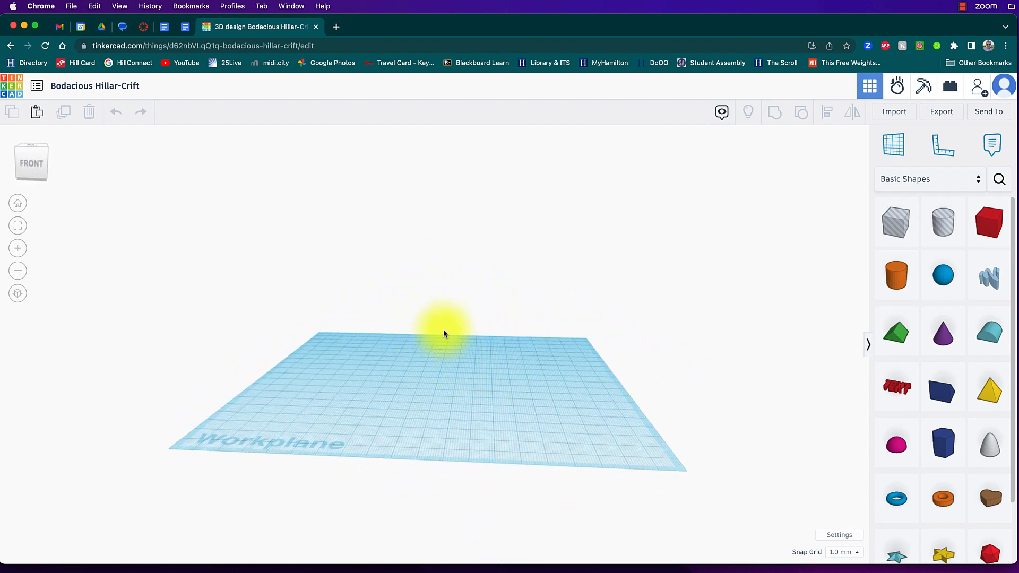
{"action": "middle_click_drag", "start_coordinate": [421, 332], "coordinate": [366, 334]}
{"action": "scroll", "coordinate": [410, 335], "scroll_direction": "down", "scroll_amount": 5}
{"action": "scroll", "coordinate": [409, 336], "scroll_direction": "up", "scroll_amount": 6}
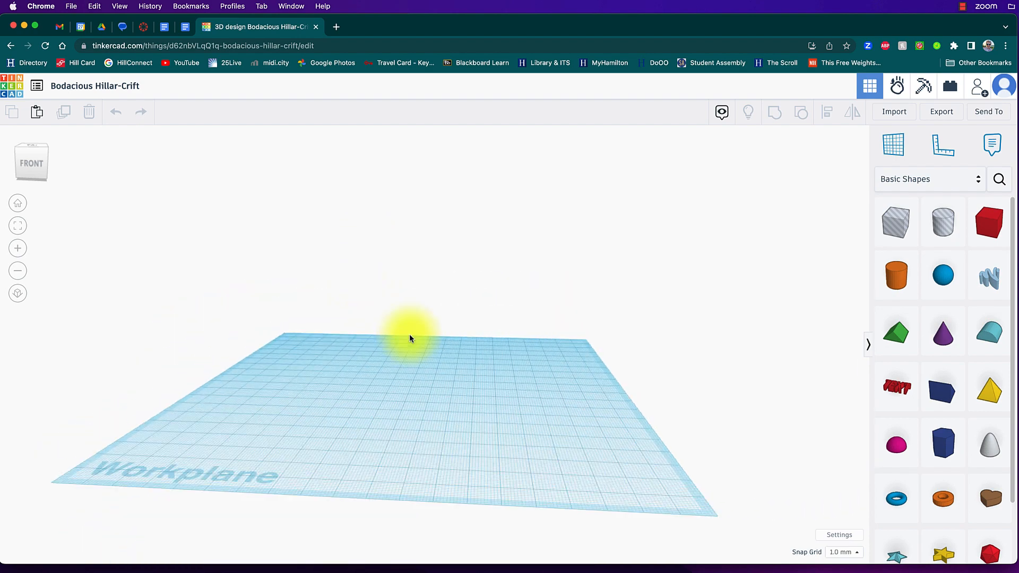
{"action": "scroll", "coordinate": [409, 338], "scroll_direction": "up", "scroll_amount": 3}
{"action": "scroll", "coordinate": [409, 338], "scroll_direction": "down", "scroll_amount": 4}
{"action": "scroll", "coordinate": [409, 338], "scroll_direction": "up", "scroll_amount": 5}
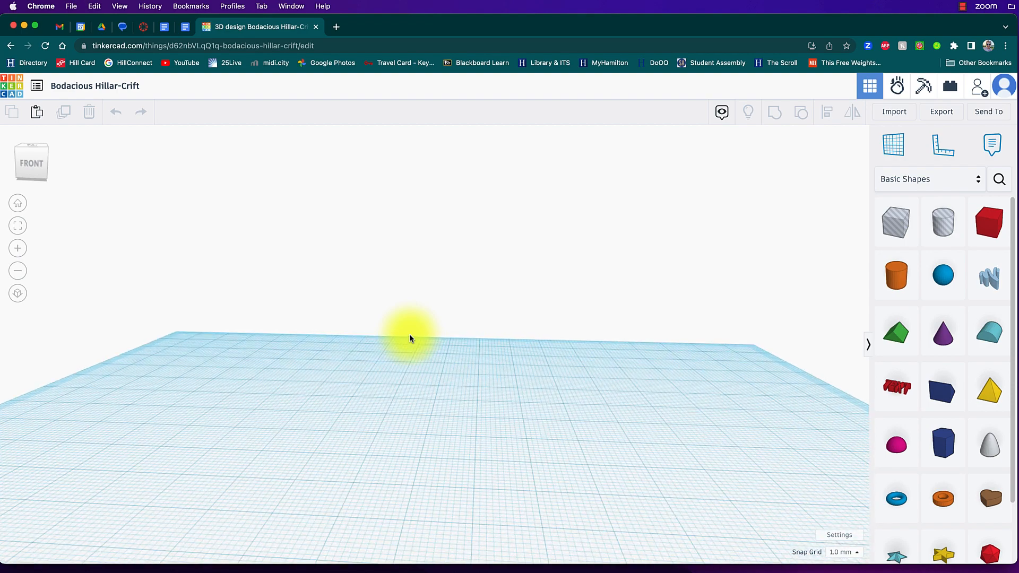
{"action": "right_click_drag", "start_coordinate": [409, 338], "coordinate": [508, 418]}
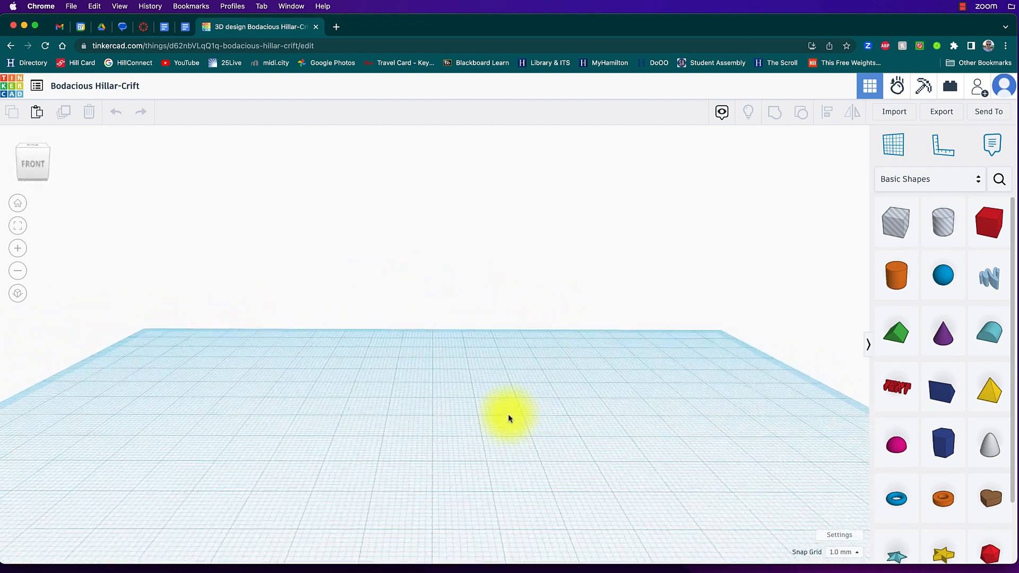
{"action": "scroll", "coordinate": [508, 418], "scroll_direction": "down", "scroll_amount": 3}
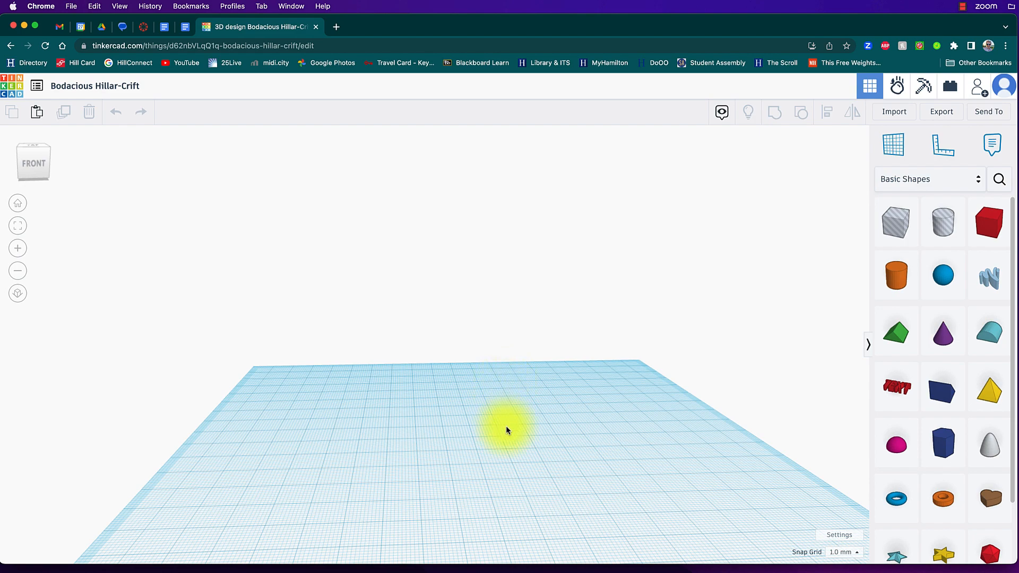
{"action": "scroll", "coordinate": [507, 430], "scroll_direction": "down", "scroll_amount": 6}
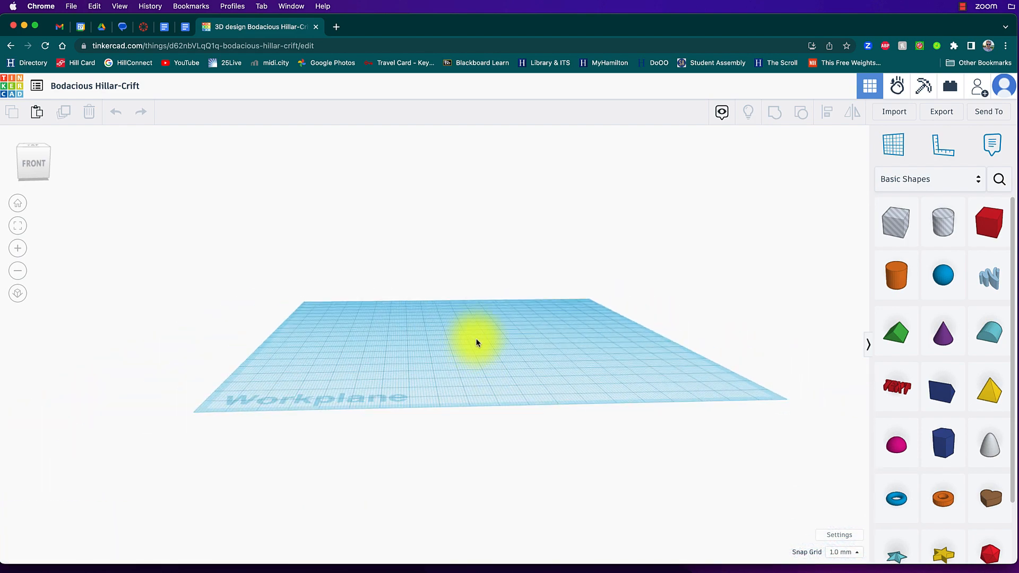
{"action": "mouse_move", "coordinate": [478, 335]}
{"action": "right_mouse_down"}
{"action": "mouse_move", "coordinate": [468, 349]}
{"action": "mouse_move", "coordinate": [486, 286]}
{"action": "mouse_move", "coordinate": [480, 322]}
{"action": "right_mouse_up"}
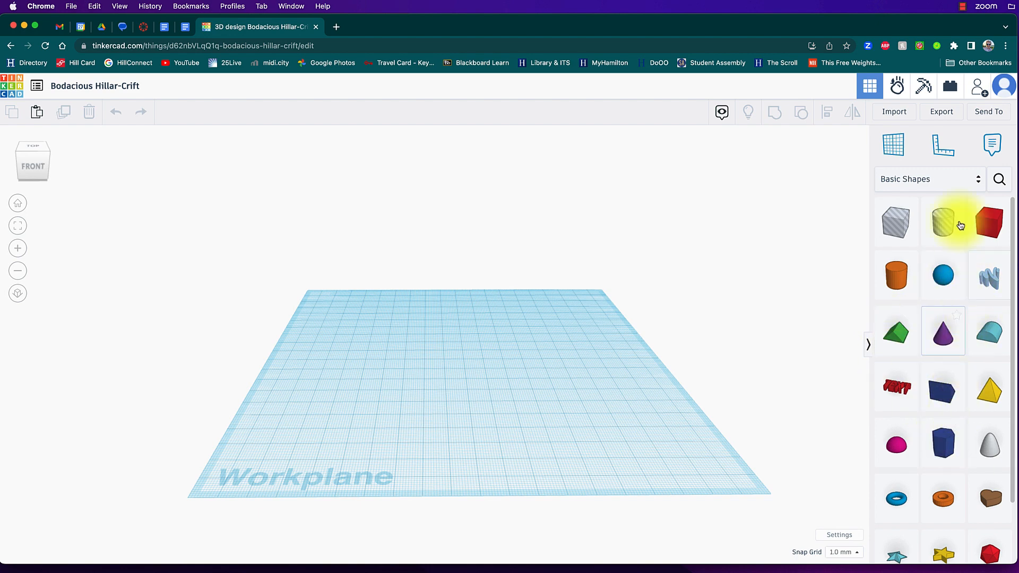
Look over the categories of the shapes library and search the community shapes for "arrow"
{"action": "left_click", "coordinate": [962, 181]}
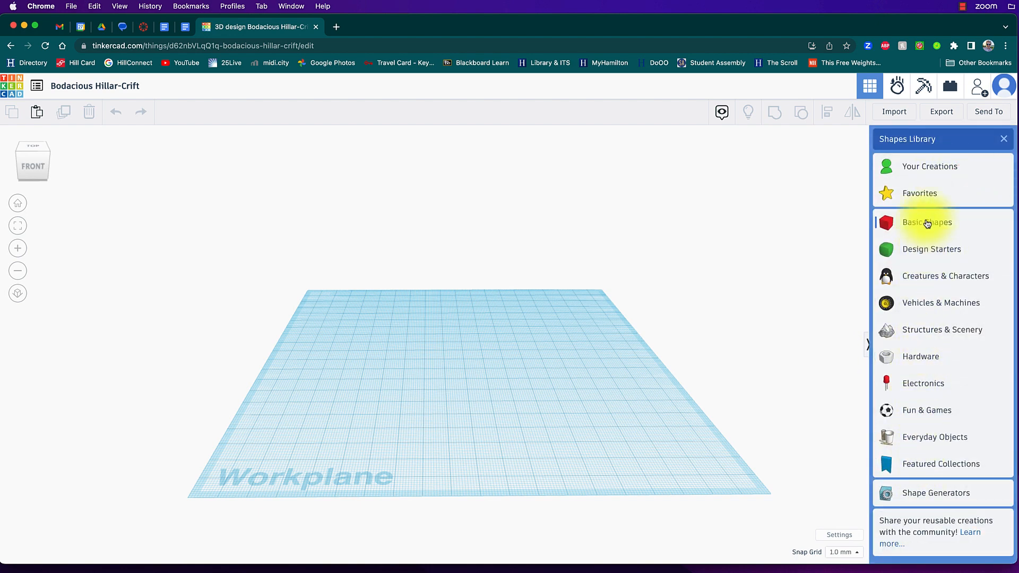
{"action": "left_click", "coordinate": [1005, 139]}
{"action": "left_click", "coordinate": [1000, 180]}
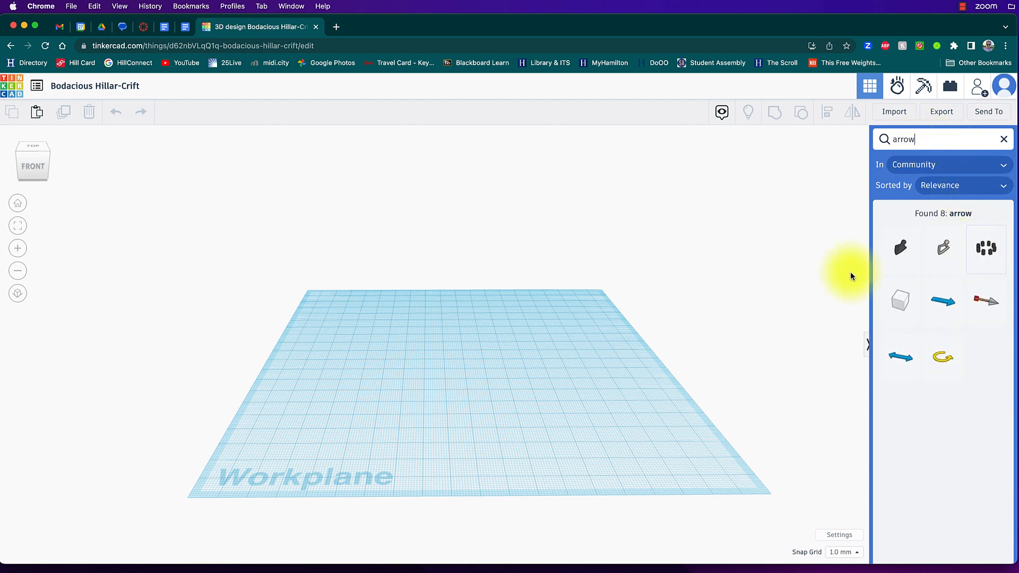
{"action": "left_click", "coordinate": [1004, 143]}
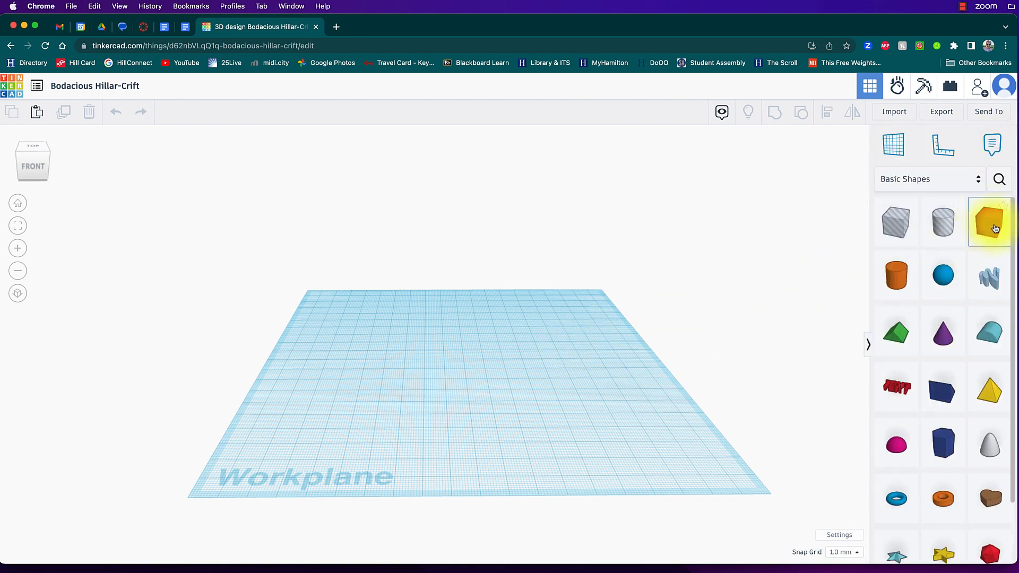
Place a solid red box near the middle of the workplane and stretch its base to about 54 by 30 mm
{"action": "left_click_drag", "start_coordinate": [995, 228], "coordinate": [464, 373]}
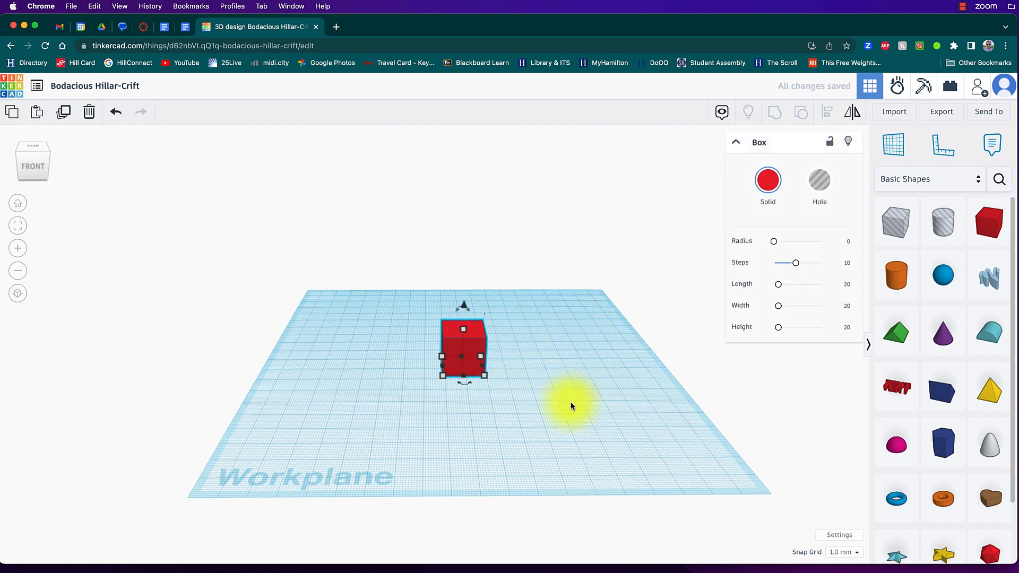
{"action": "right_click_drag", "start_coordinate": [430, 439], "coordinate": [441, 324]}
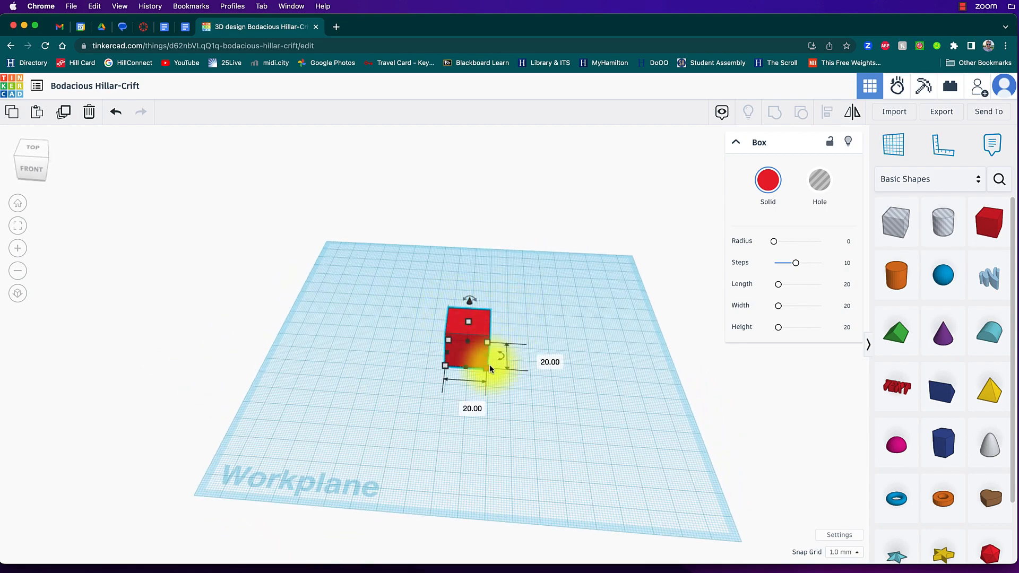
{"action": "scroll", "coordinate": [493, 379], "scroll_direction": "up", "scroll_amount": 5}
{"action": "right_click_drag", "start_coordinate": [566, 393], "coordinate": [541, 395]}
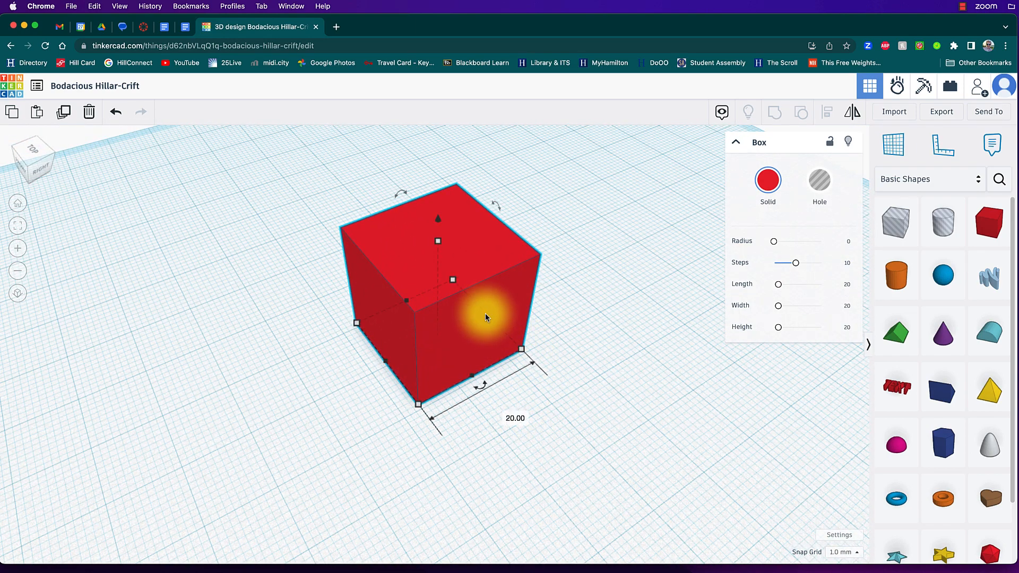
{"action": "right_click_drag", "start_coordinate": [498, 355], "coordinate": [539, 332]}
{"action": "left_click_drag", "start_coordinate": [531, 316], "coordinate": [670, 268]}
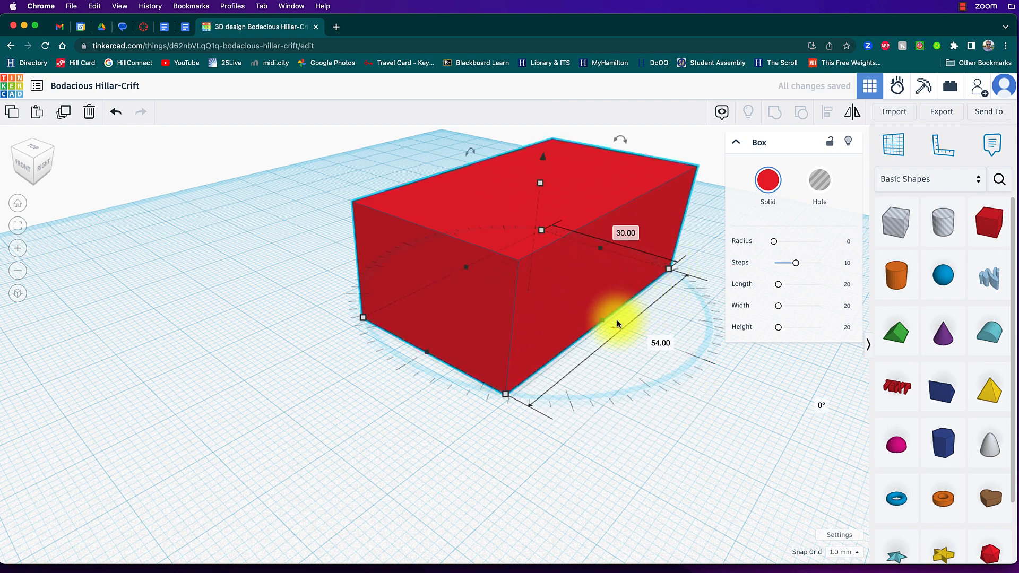
Raise the red box's height to about 21 mm and enlarge its base to about 75 by 49 mm
{"action": "scroll", "coordinate": [515, 254], "scroll_direction": "down", "scroll_amount": 3}
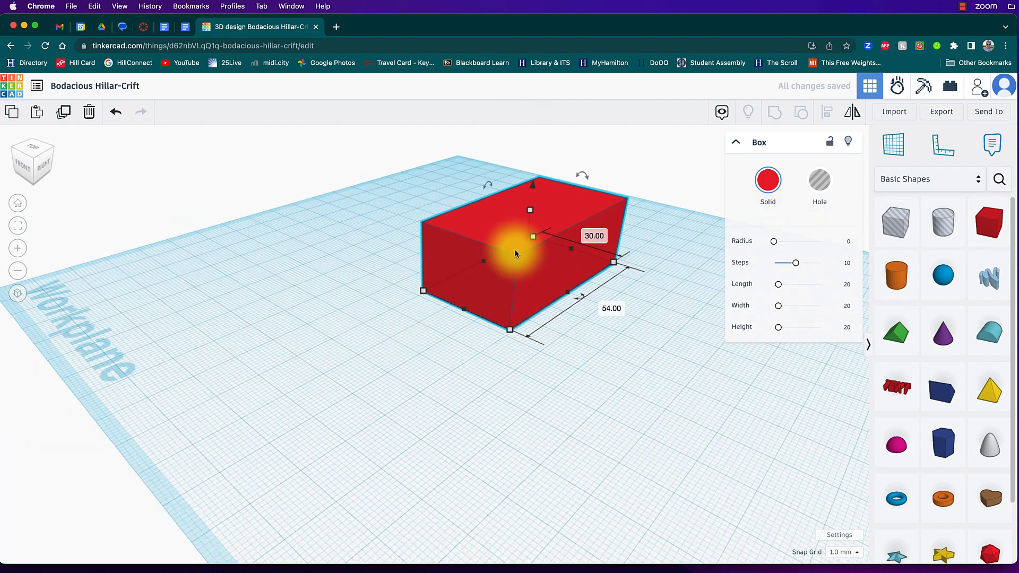
{"action": "scroll", "coordinate": [515, 253], "scroll_direction": "down", "scroll_amount": 2}
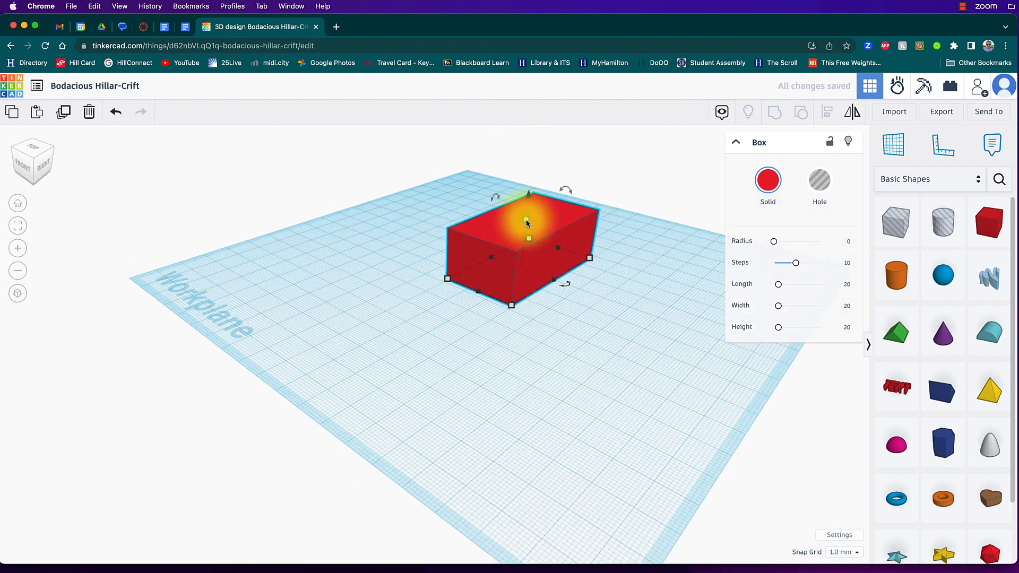
{"action": "mouse_move", "coordinate": [526, 219]}
{"action": "left_mouse_down"}
{"action": "mouse_move", "coordinate": [530, 125]}
{"action": "mouse_move", "coordinate": [530, 199]}
{"action": "mouse_move", "coordinate": [540, 125]}
{"action": "mouse_move", "coordinate": [531, 218]}
{"action": "left_mouse_up"}
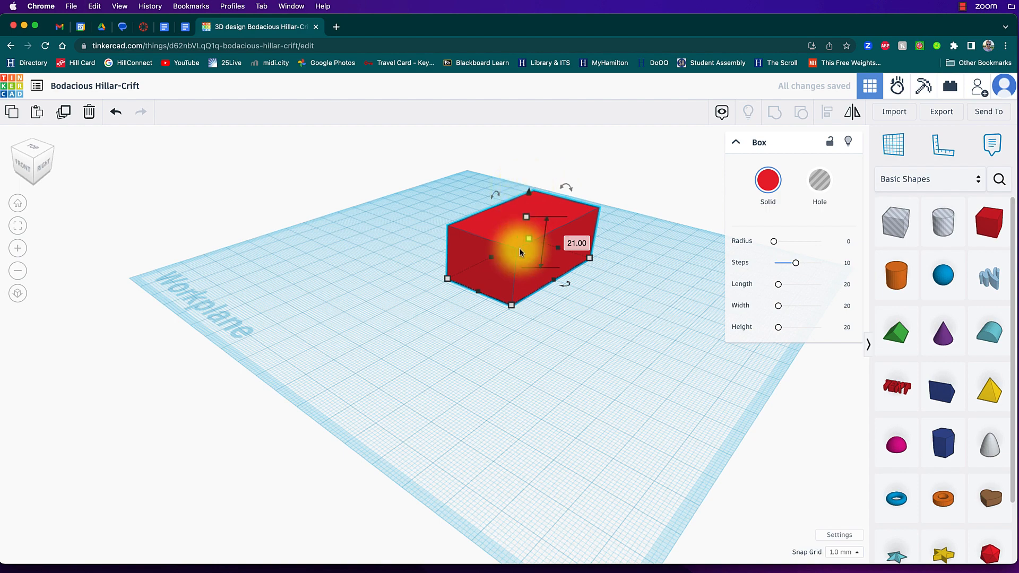
{"action": "left_click_drag", "start_coordinate": [477, 293], "coordinate": [462, 307]}
{"action": "left_click_drag", "start_coordinate": [548, 287], "coordinate": [521, 350]}
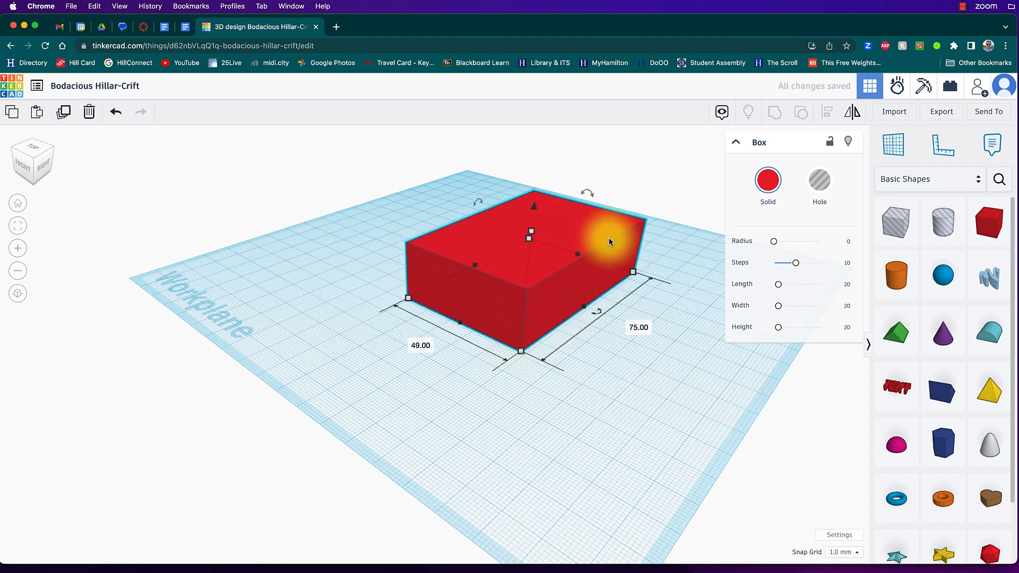
Move the box about 15 mm left and 13 mm forward on the workplane, and try lifting it 29 mm above the plane
{"action": "right_click_drag", "start_coordinate": [542, 354], "coordinate": [527, 232]}
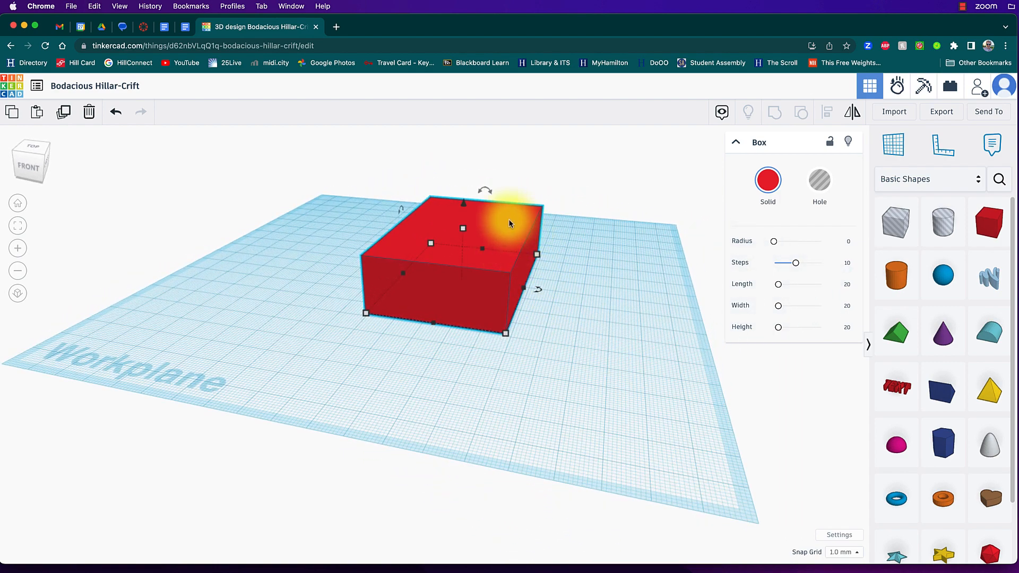
{"action": "left_click_drag", "start_coordinate": [509, 220], "coordinate": [461, 228]}
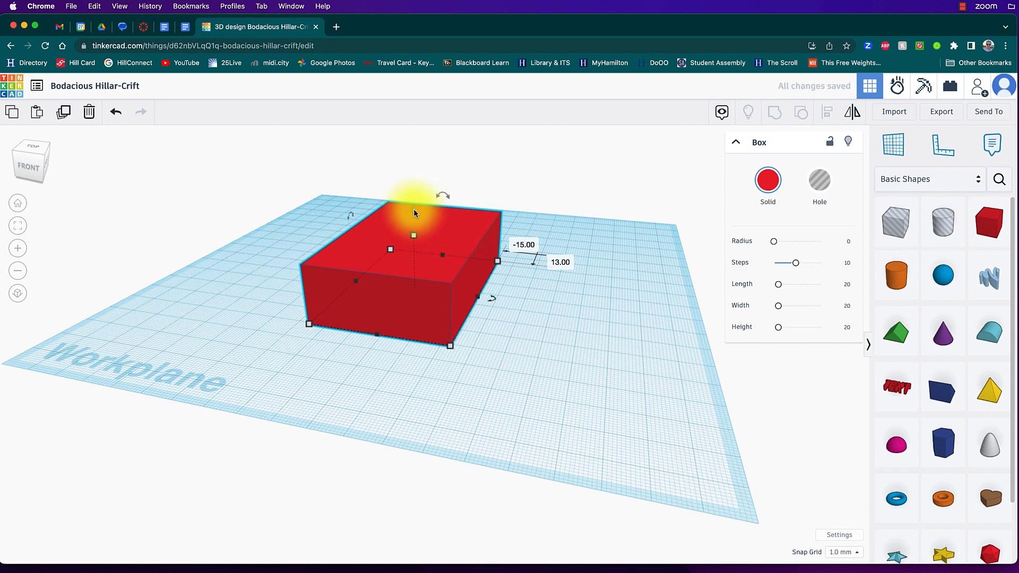
{"action": "left_click_drag", "start_coordinate": [415, 212], "coordinate": [402, 122]}
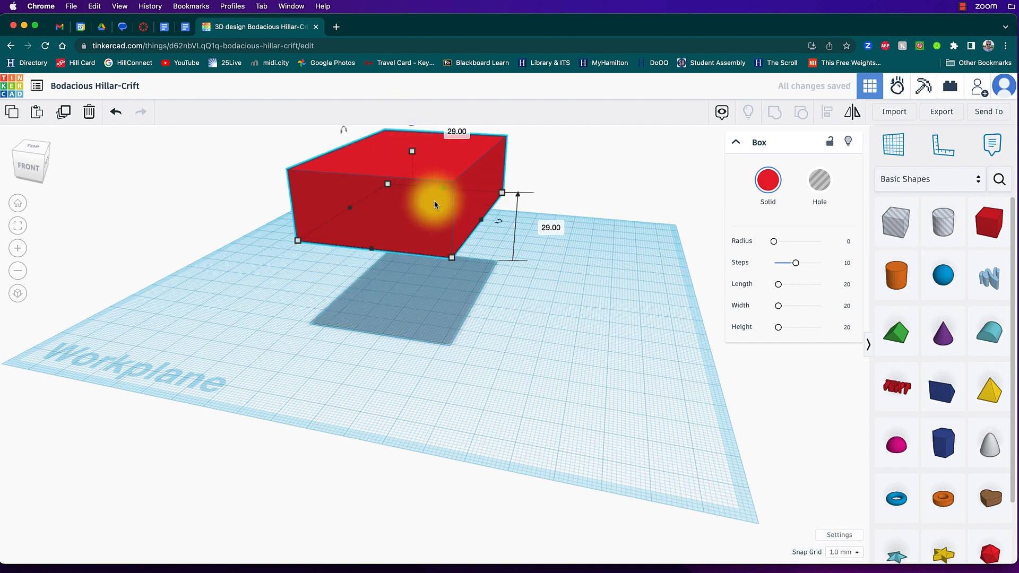
{"action": "key", "text": "super+z"}
Place a sphere, a round roof and a wedge on the workplane around the red box
{"action": "right_click_drag", "start_coordinate": [533, 307], "coordinate": [545, 325]}
{"action": "right_click_drag", "start_coordinate": [466, 386], "coordinate": [660, 400]}
{"action": "left_click", "coordinate": [644, 394]}
{"action": "left_click_drag", "start_coordinate": [940, 277], "coordinate": [583, 313]}
{"action": "left_click_drag", "start_coordinate": [996, 340], "coordinate": [616, 398]}
{"action": "left_click_drag", "start_coordinate": [907, 395], "coordinate": [263, 408]}
{"action": "right_click_drag", "start_coordinate": [479, 422], "coordinate": [628, 374]}
{"action": "left_click", "coordinate": [551, 361]}
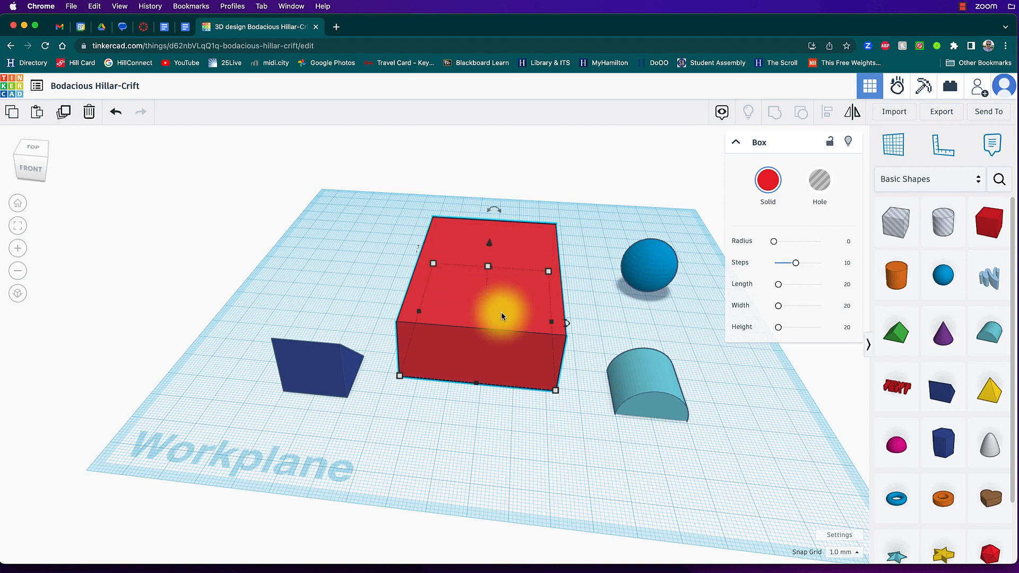
Delete the wedge, the round roof and the sphere, keeping only the red box
{"action": "left_click", "coordinate": [339, 372]}
{"action": "key", "text": "Delete"}
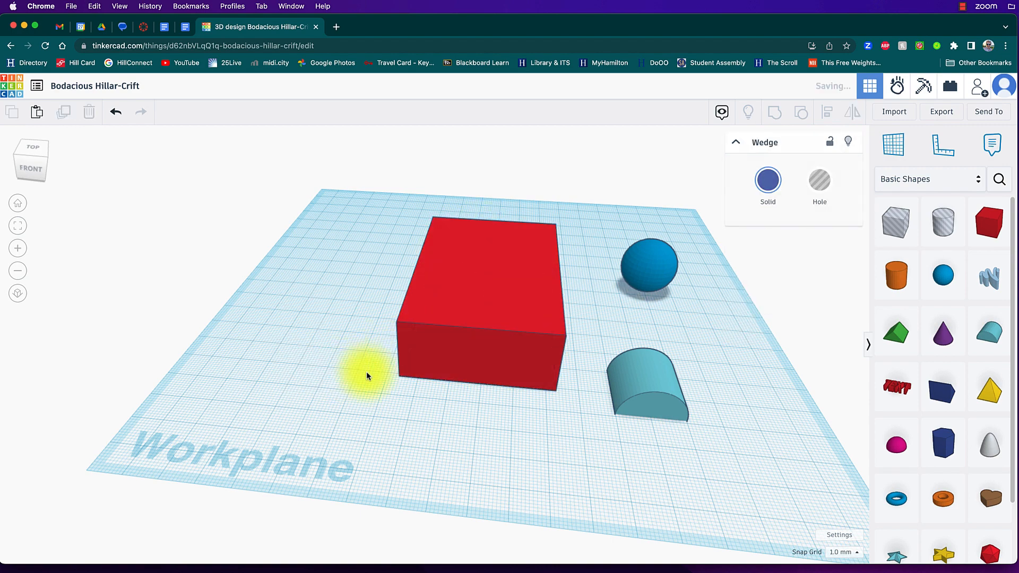
{"action": "left_click", "coordinate": [648, 392]}
{"action": "key", "text": "Delete"}
{"action": "left_click", "coordinate": [656, 256]}
{"action": "key", "text": "Delete"}
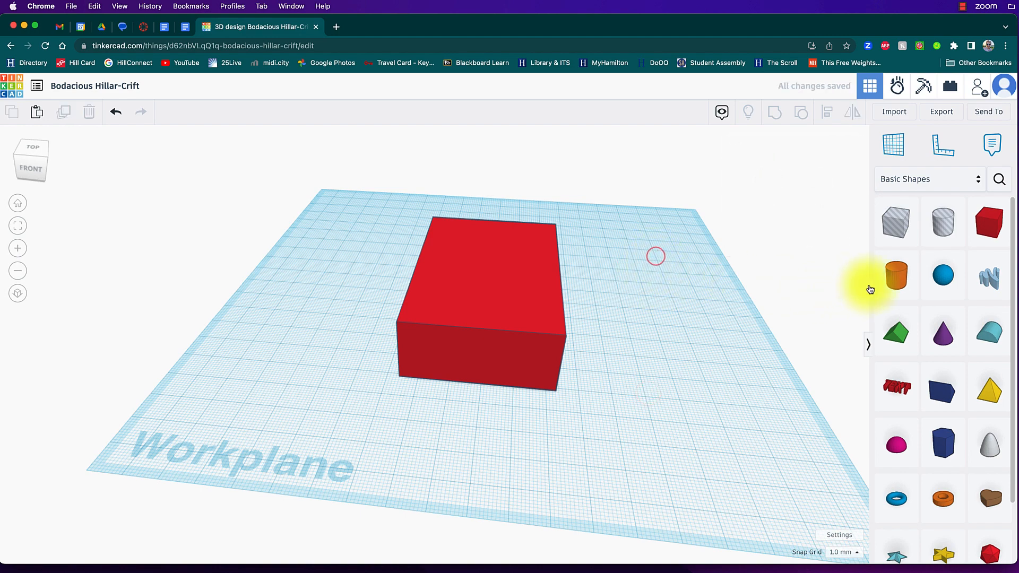
Place an orange cylinder on the workplane beside the red box, and select the box
{"action": "left_click_drag", "start_coordinate": [900, 285], "coordinate": [620, 331]}
{"action": "right_click_drag", "start_coordinate": [685, 403], "coordinate": [557, 364]}
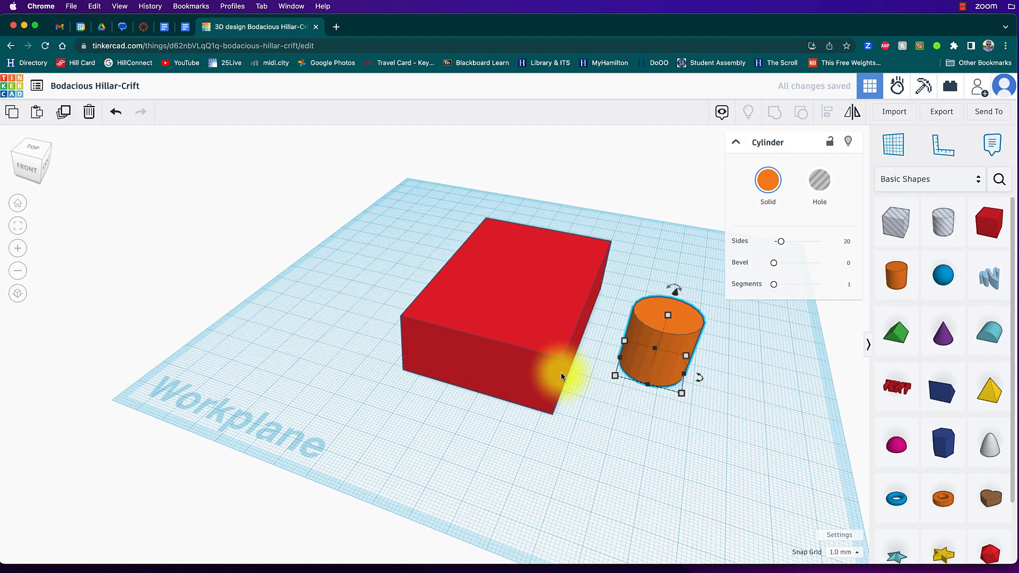
{"action": "left_click", "coordinate": [479, 310]}
{"action": "right_click_drag", "start_coordinate": [478, 309], "coordinate": [568, 411]}
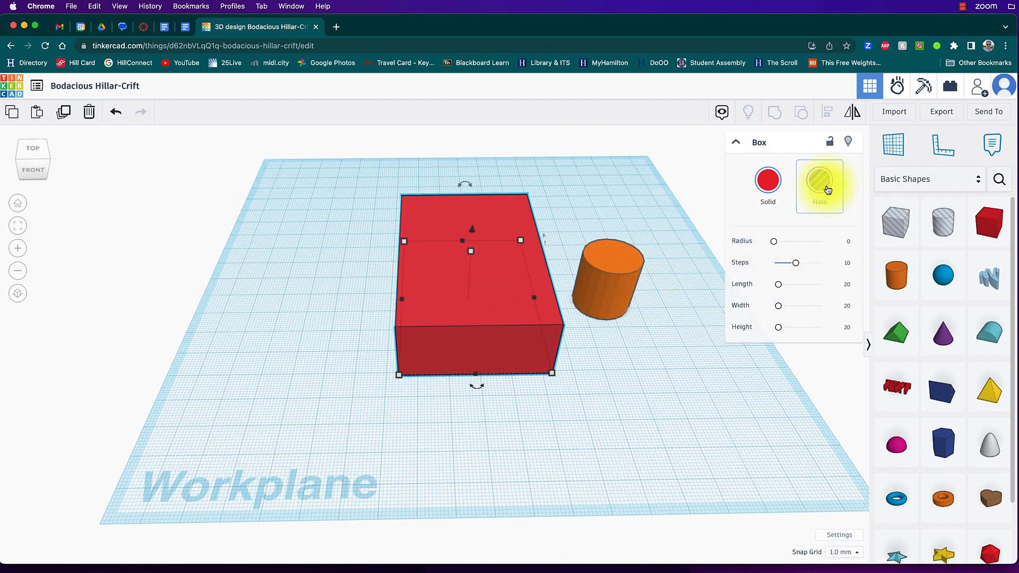
Switch the cylinder to a hole and back to an orange solid, and select the red box
{"action": "left_click", "coordinate": [599, 280]}
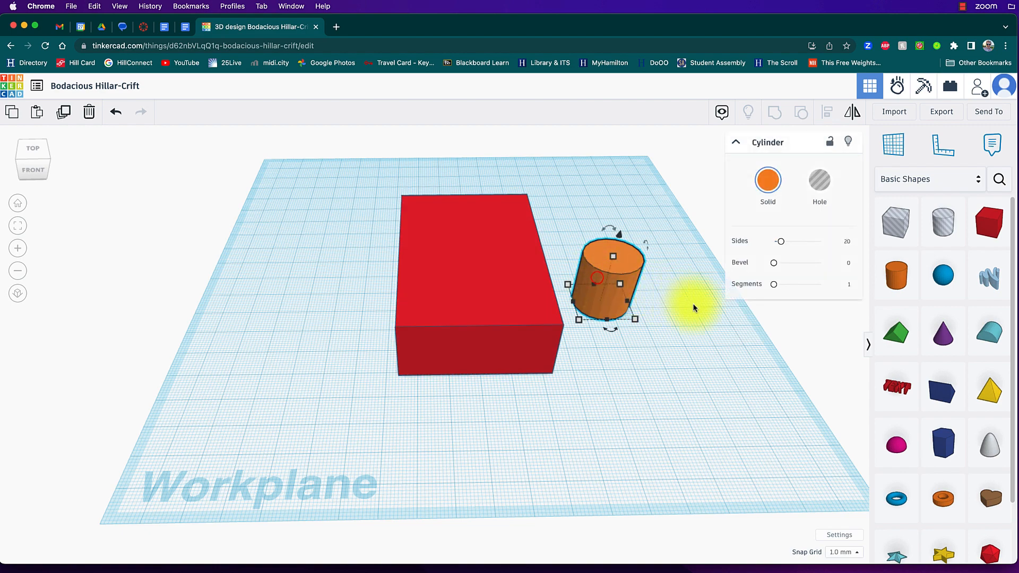
{"action": "left_click", "coordinate": [828, 189]}
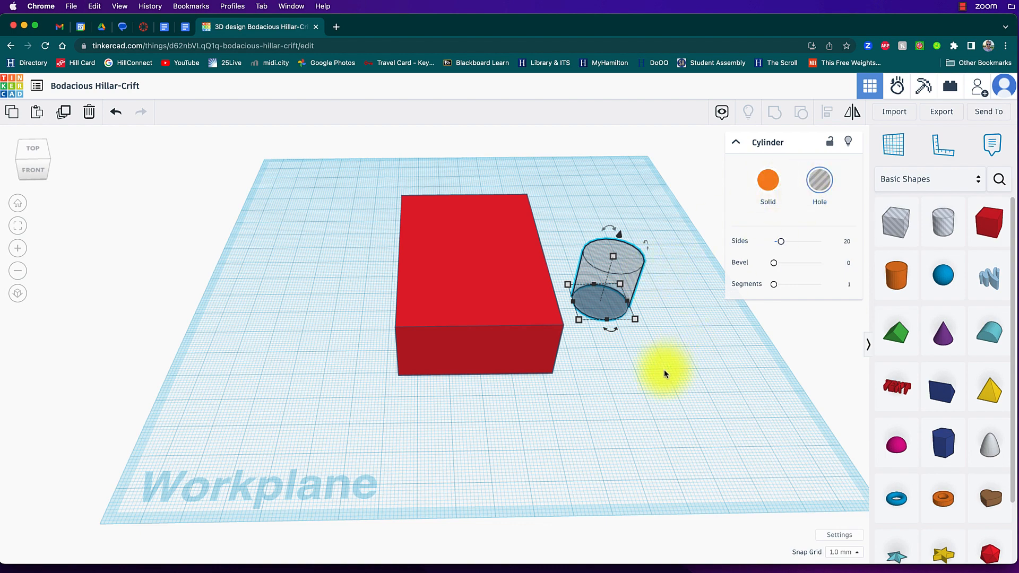
{"action": "left_click", "coordinate": [773, 193]}
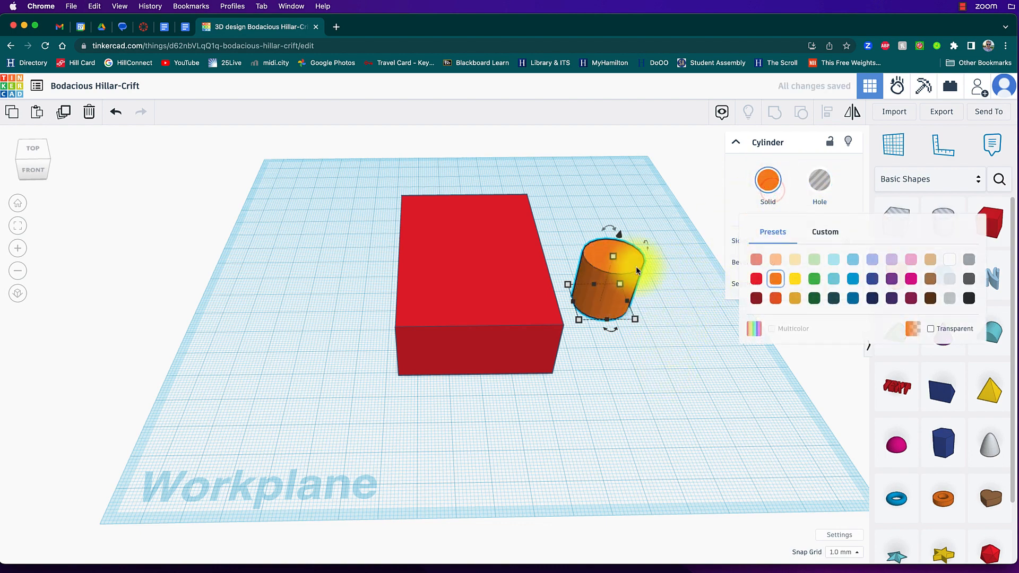
{"action": "left_click", "coordinate": [683, 405]}
{"action": "left_click", "coordinate": [631, 293]}
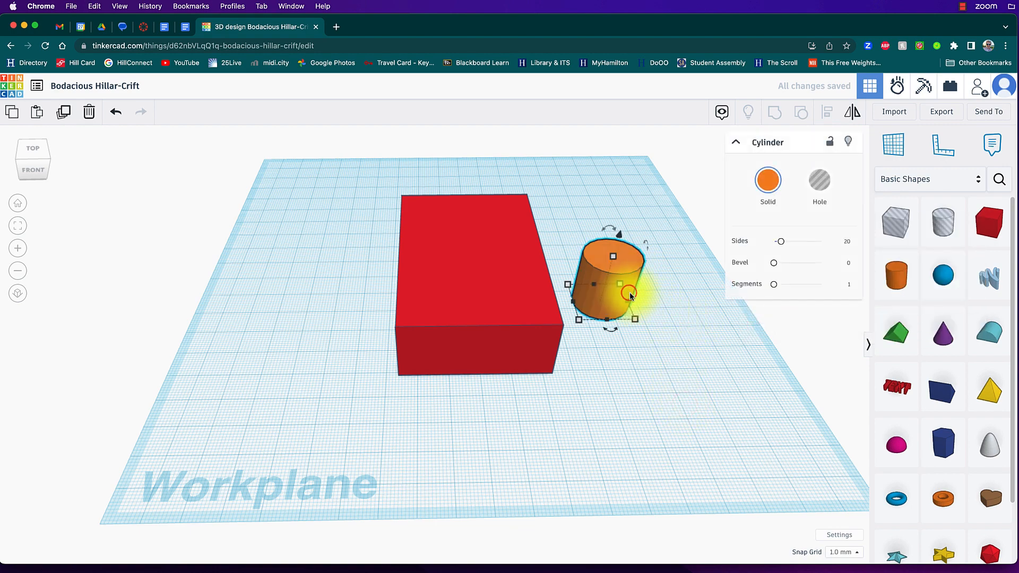
{"action": "left_click", "coordinate": [489, 293]}
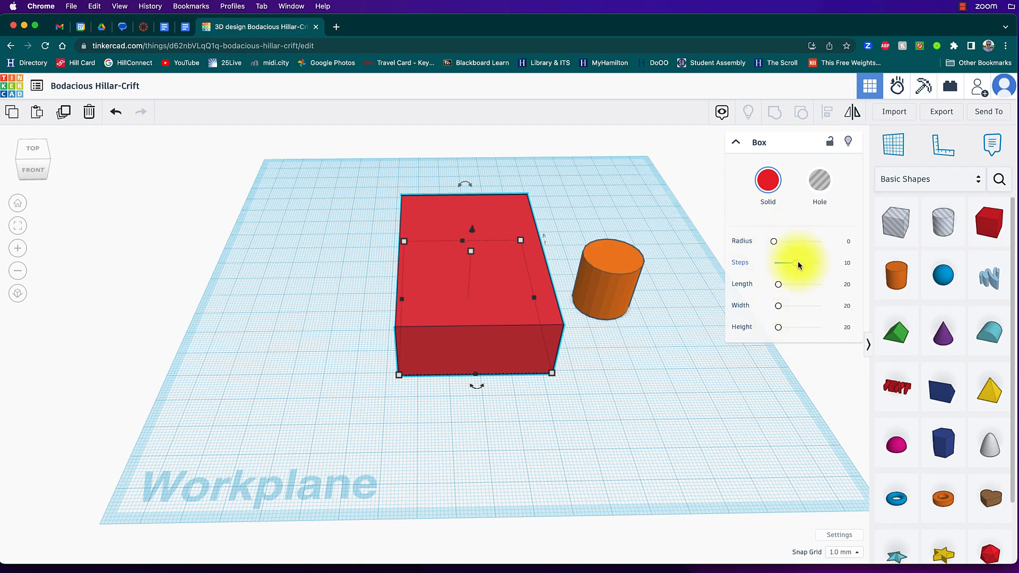
Try changing the red box's length with its shape parameter, and undo the change
{"action": "mouse_move", "coordinate": [778, 285]}
{"action": "left_mouse_down"}
{"action": "mouse_move", "coordinate": [802, 288]}
{"action": "mouse_move", "coordinate": [787, 288]}
{"action": "left_mouse_up"}
{"action": "key", "text": "super+z"}
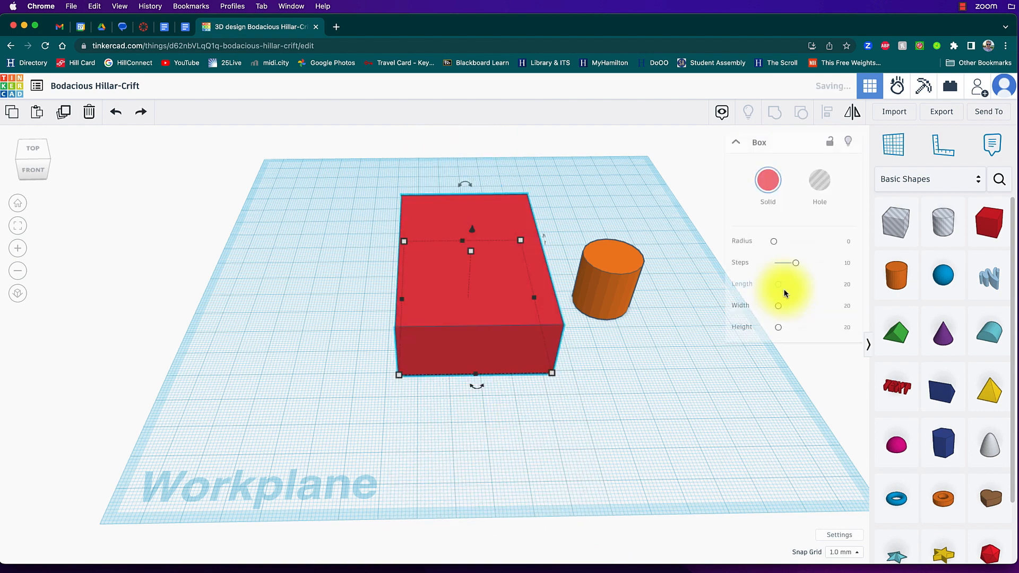
Smooth the orange cylinder by setting its number of sides to 64, keeping the bevel at 0
{"action": "left_click", "coordinate": [619, 286]}
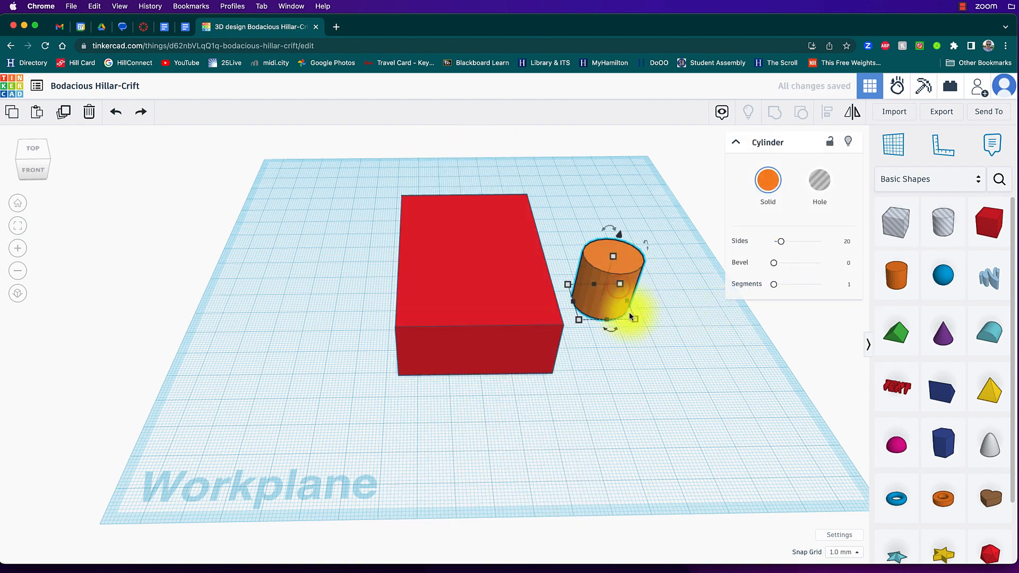
{"action": "scroll", "coordinate": [630, 316], "scroll_direction": "up", "scroll_amount": 5}
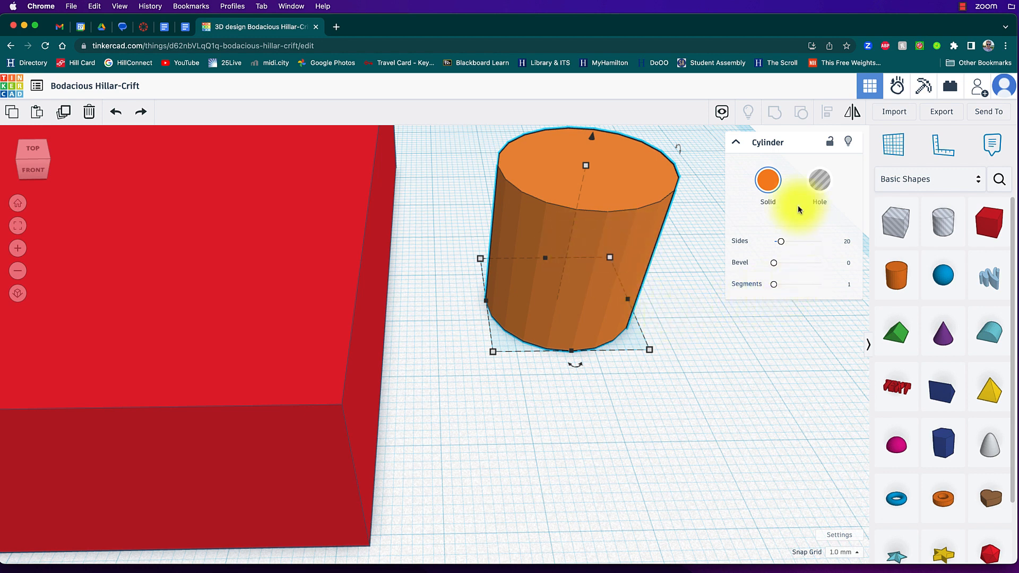
{"action": "left_click_drag", "start_coordinate": [784, 244], "coordinate": [837, 243]}
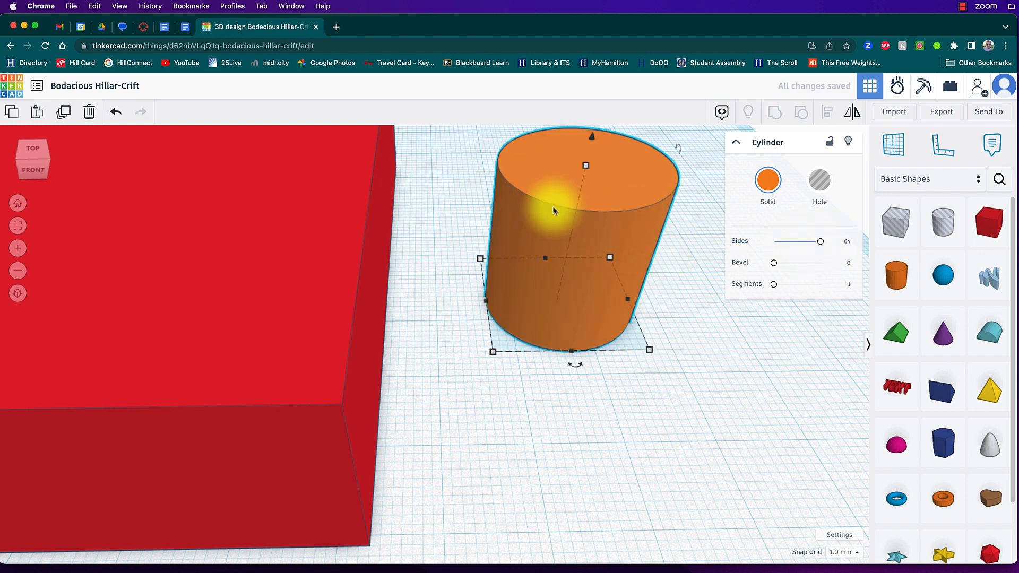
{"action": "left_click_drag", "start_coordinate": [776, 263], "coordinate": [728, 286]}
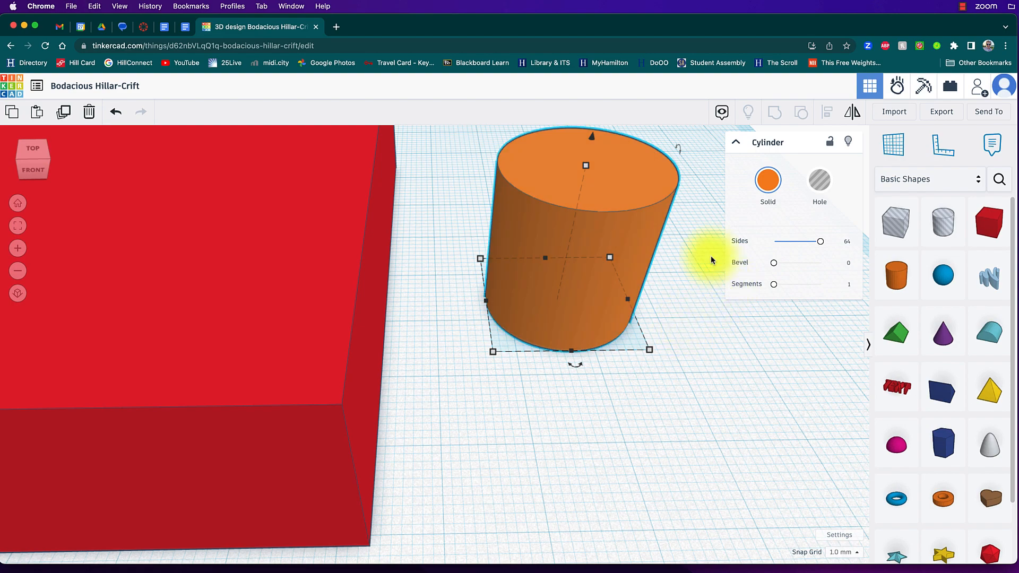
{"action": "scroll", "coordinate": [689, 294], "scroll_direction": "down", "scroll_amount": 5}
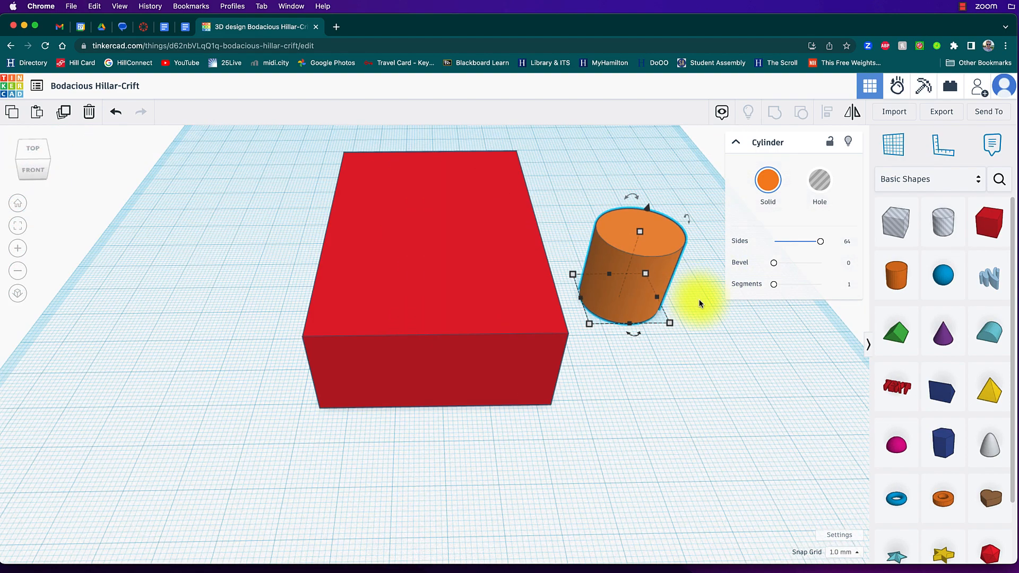
Stretch the orange cylinder's height to 41 mm
{"action": "mouse_move", "coordinate": [669, 334]}
{"action": "right_mouse_down"}
{"action": "mouse_move", "coordinate": [668, 308]}
{"action": "mouse_move", "coordinate": [656, 317]}
{"action": "right_mouse_up"}
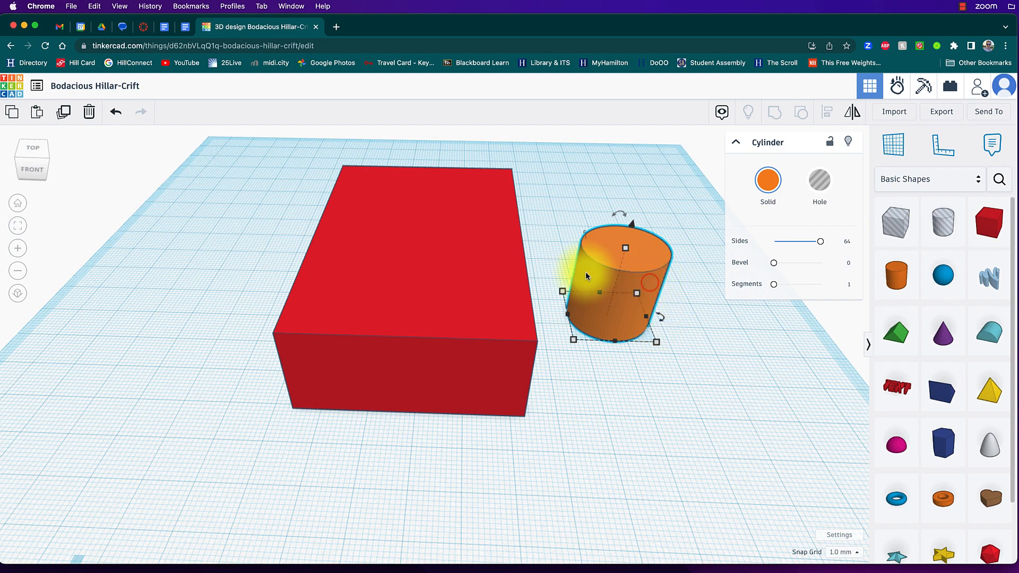
{"action": "left_click", "coordinate": [399, 223]}
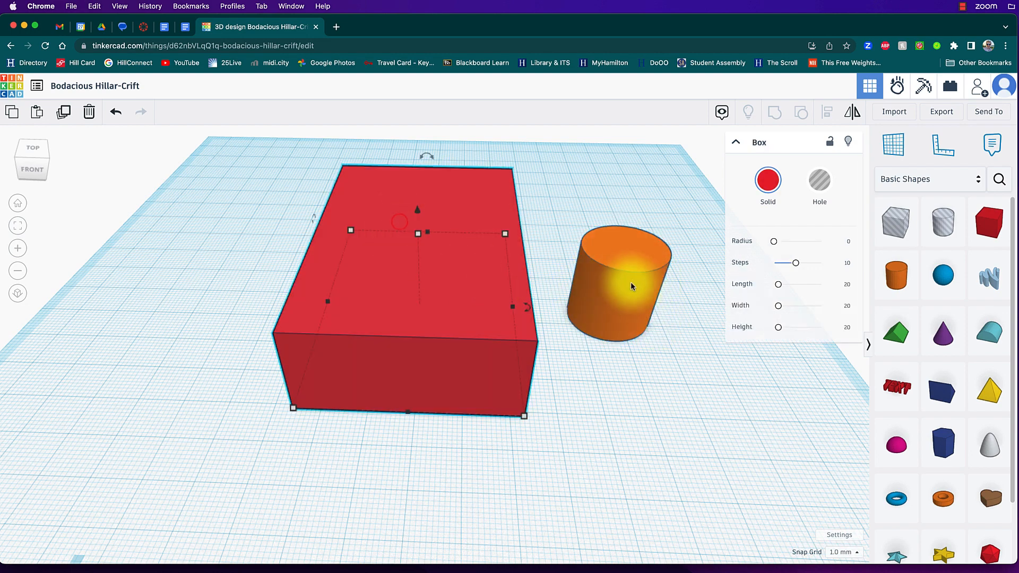
{"action": "left_click", "coordinate": [630, 281]}
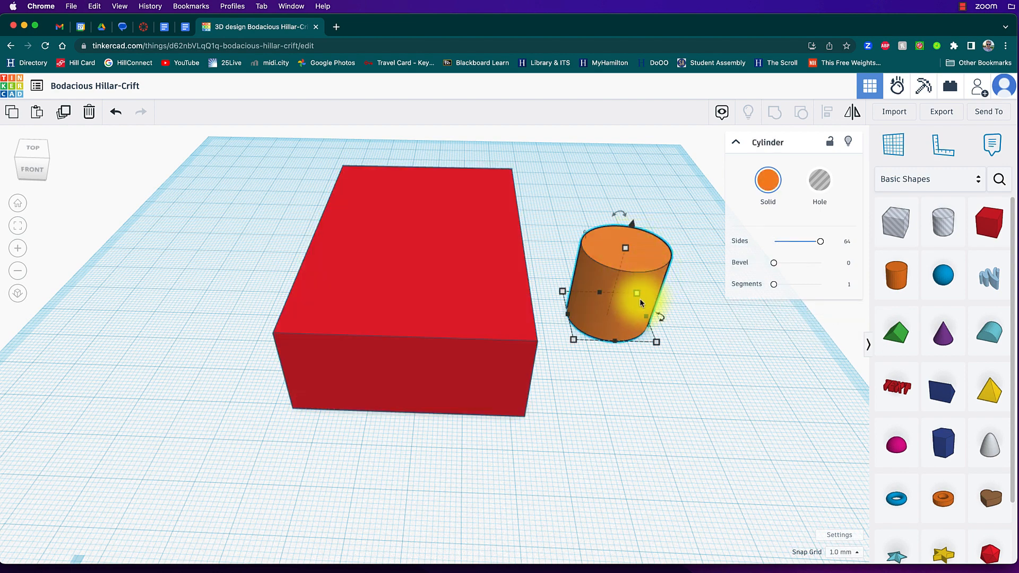
{"action": "left_click_drag", "start_coordinate": [626, 247], "coordinate": [655, 163]}
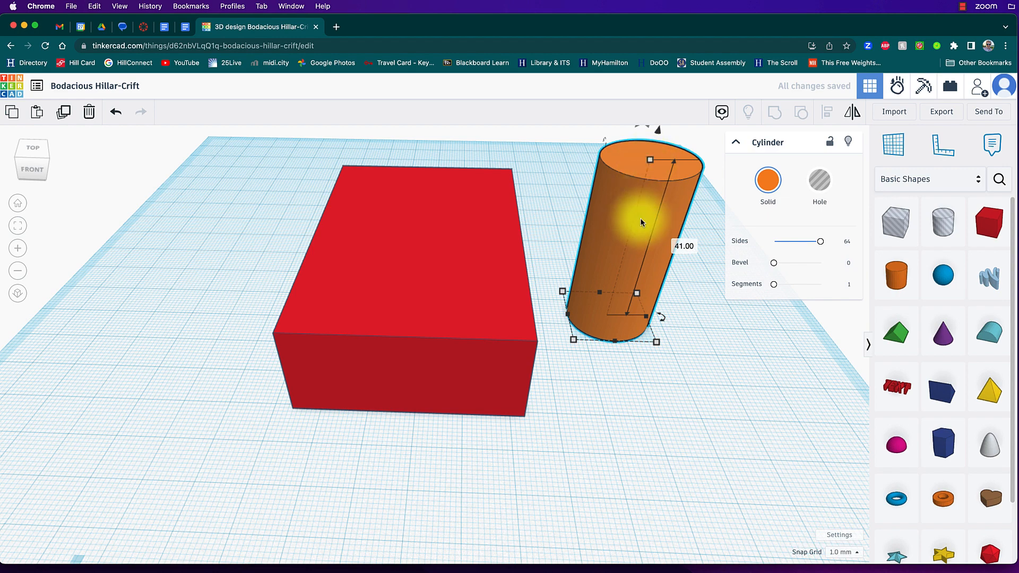
Lower the cylinder 7 mm below the workplane and move it 48 mm sideways into the red box
{"action": "left_click_drag", "start_coordinate": [659, 130], "coordinate": [650, 170]}
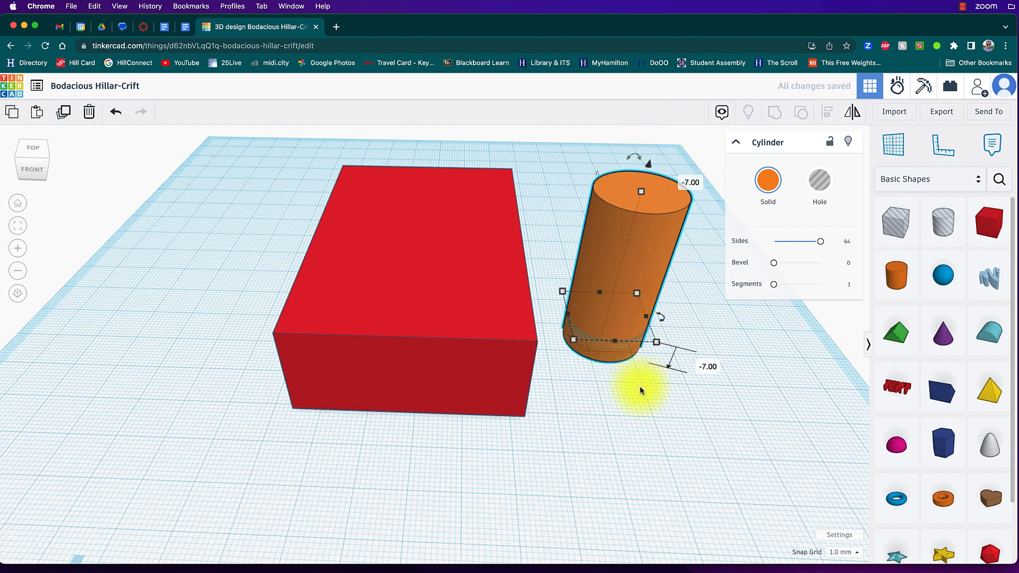
{"action": "right_click_drag", "start_coordinate": [639, 387], "coordinate": [625, 309]}
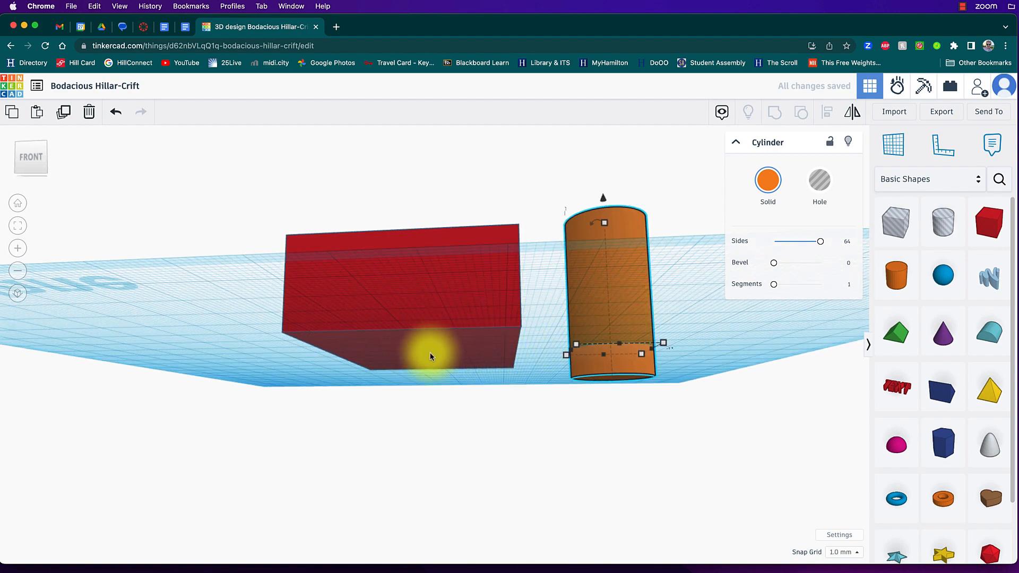
{"action": "right_click_drag", "start_coordinate": [535, 288], "coordinate": [546, 336]}
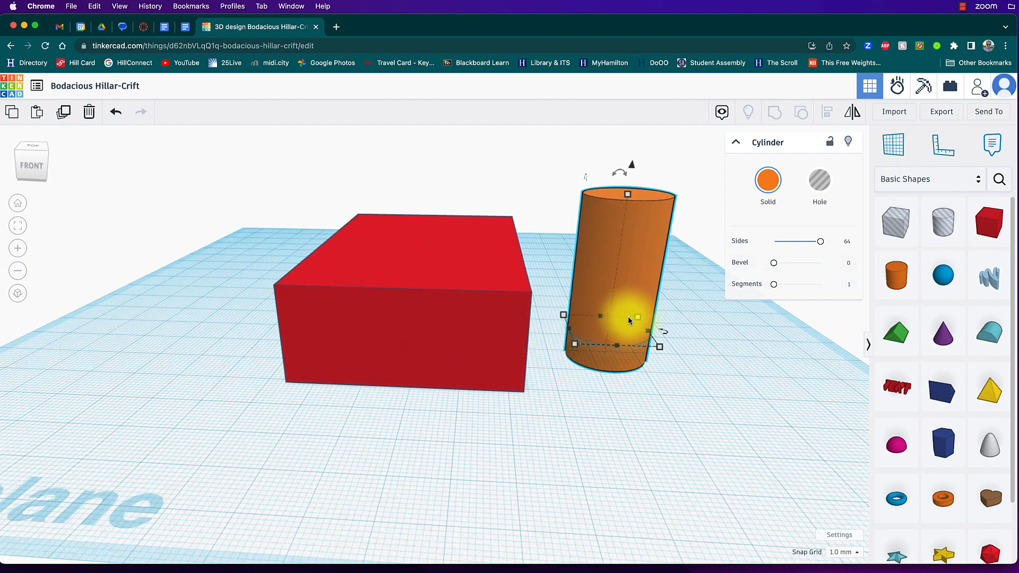
{"action": "left_click_drag", "start_coordinate": [625, 276], "coordinate": [415, 268]}
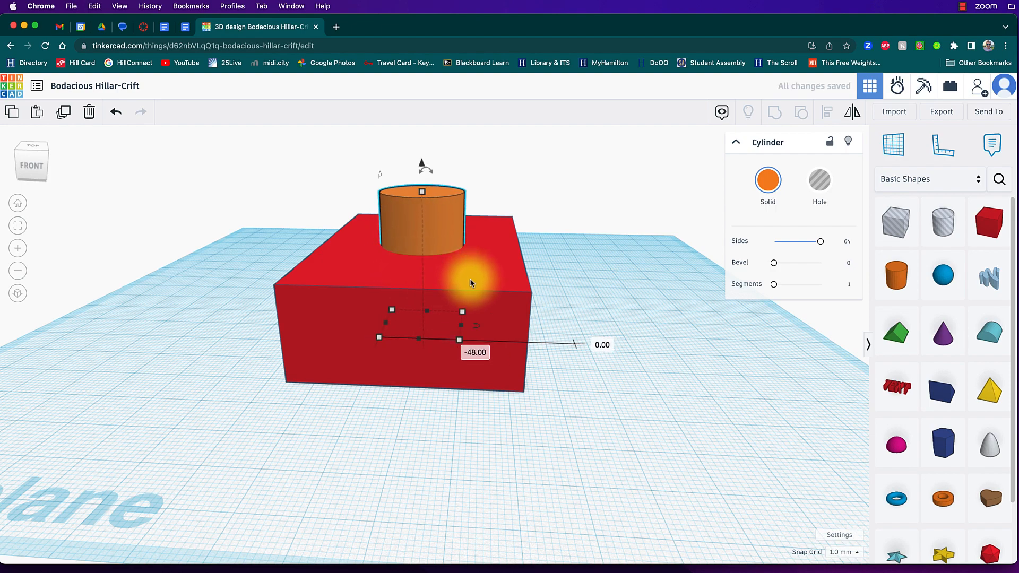
{"action": "right_click_drag", "start_coordinate": [470, 280], "coordinate": [629, 280]}
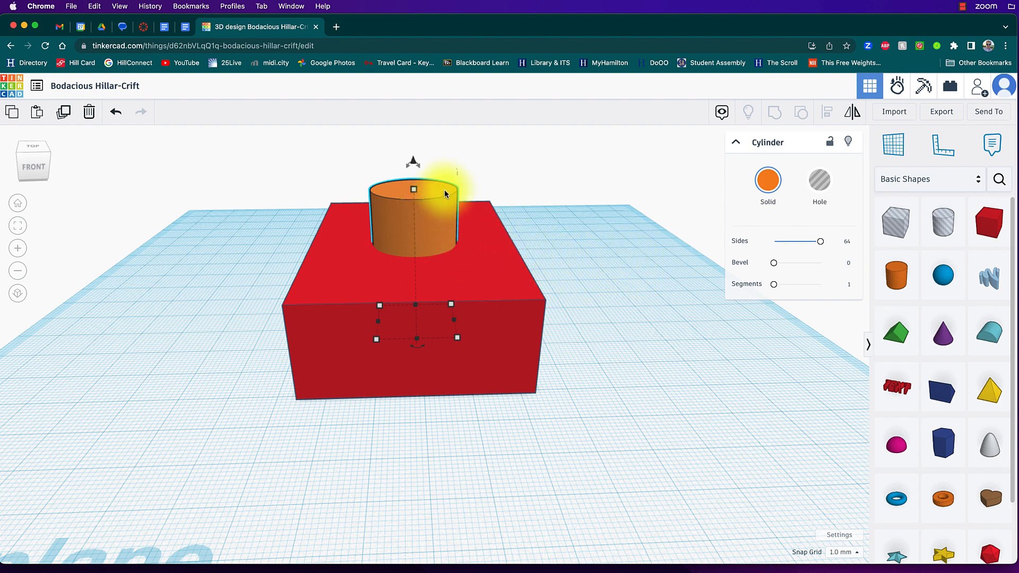
Align the cylinder and the red box on their centres across both the width and the length
{"action": "left_click", "coordinate": [503, 237], "text": "shift"}
{"action": "right_click_drag", "start_coordinate": [626, 262], "coordinate": [562, 276]}
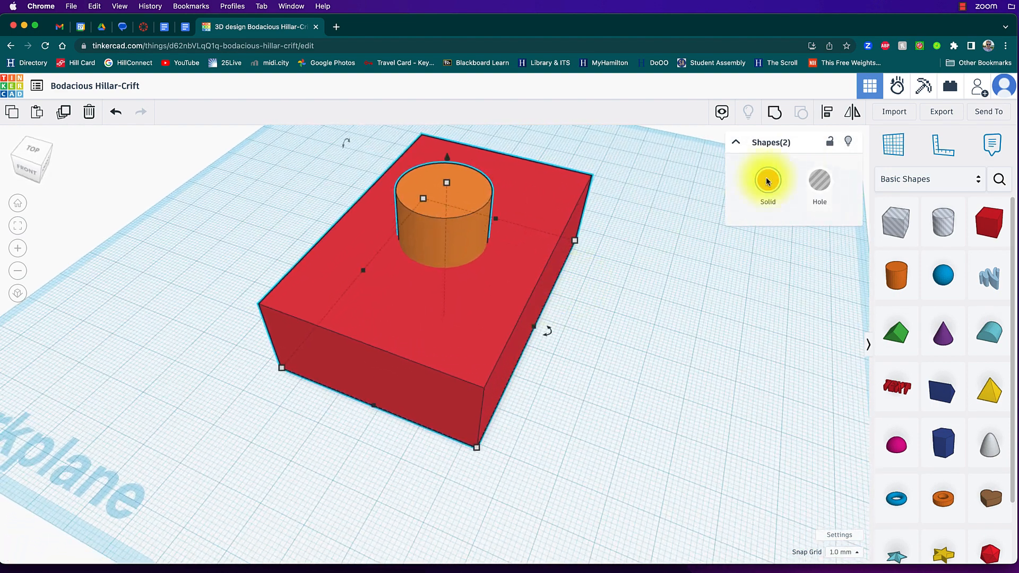
{"action": "left_click", "coordinate": [826, 118]}
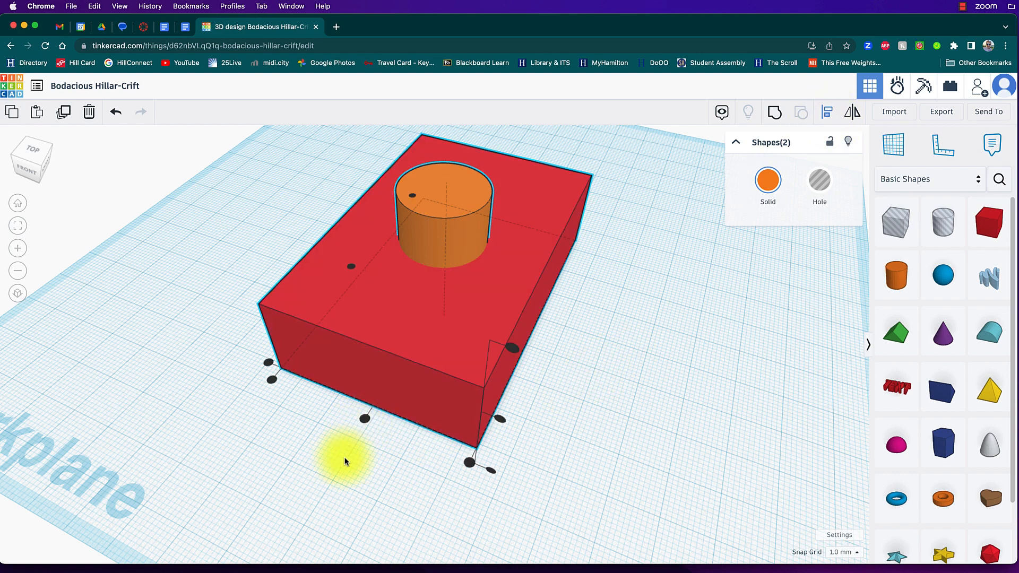
{"action": "right_click_drag", "start_coordinate": [345, 460], "coordinate": [432, 336]}
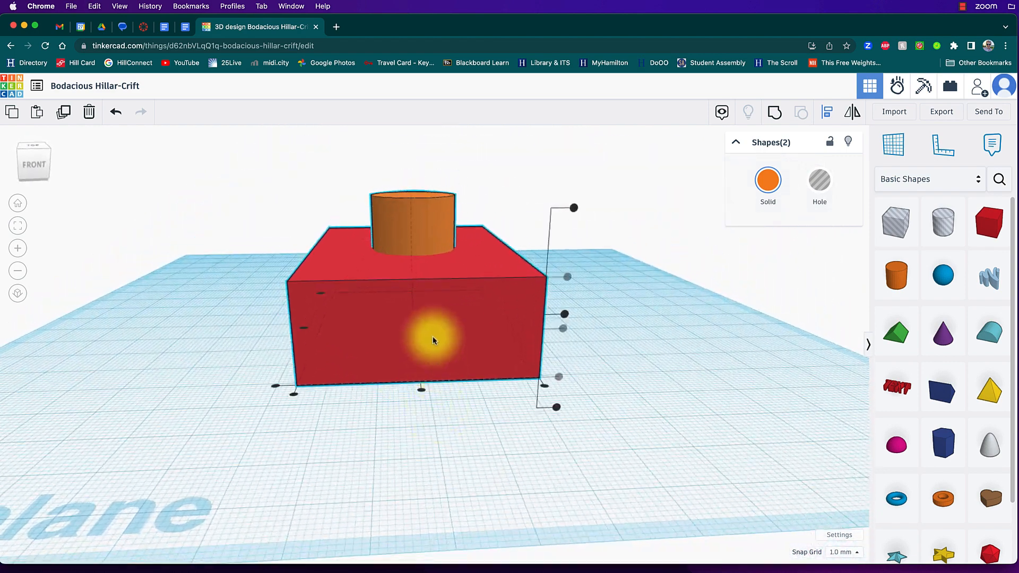
{"action": "left_click", "coordinate": [421, 391]}
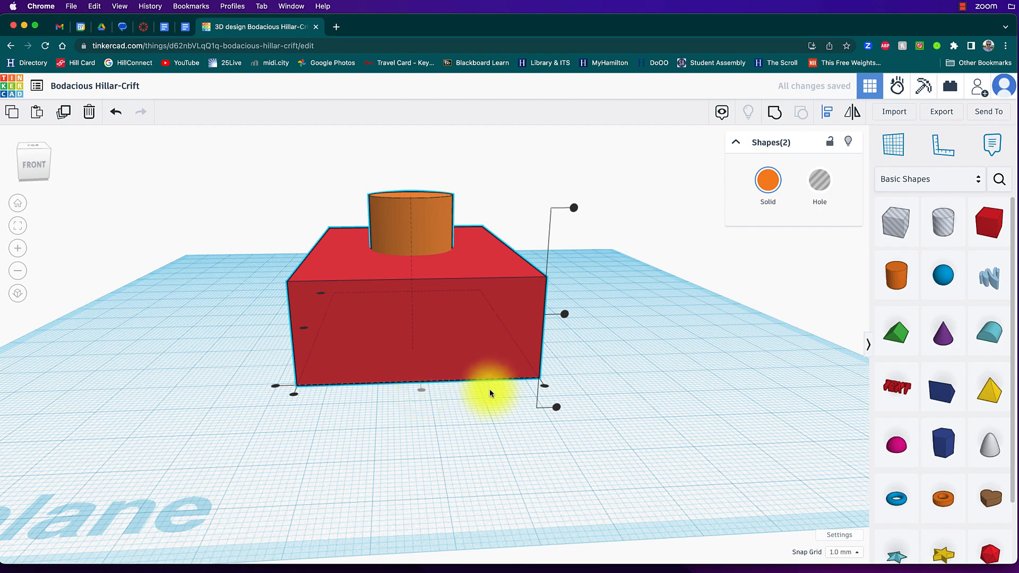
{"action": "right_click_drag", "start_coordinate": [416, 391], "coordinate": [512, 459]}
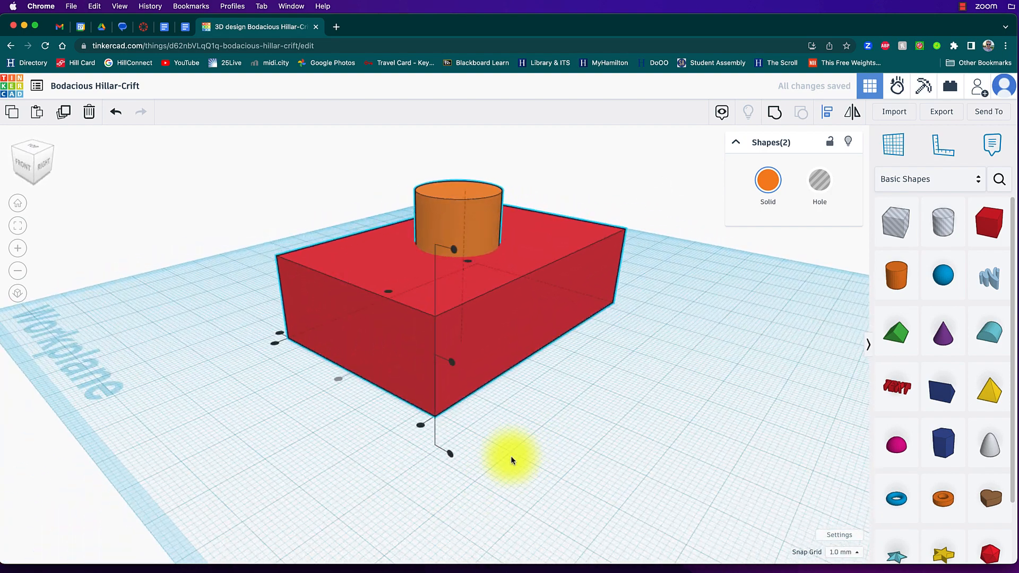
{"action": "right_click_drag", "start_coordinate": [634, 348], "coordinate": [529, 411]}
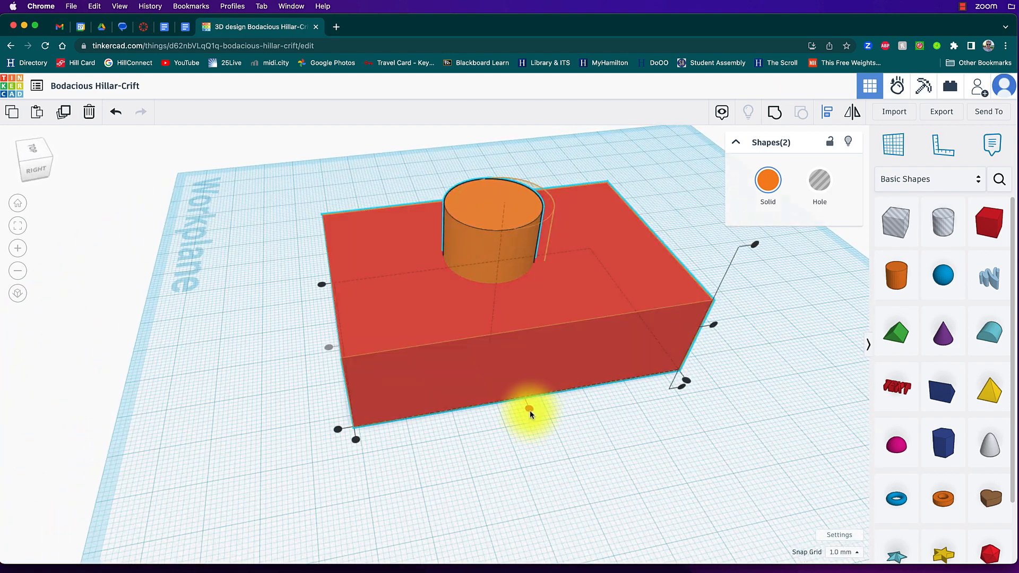
{"action": "left_click", "coordinate": [529, 409]}
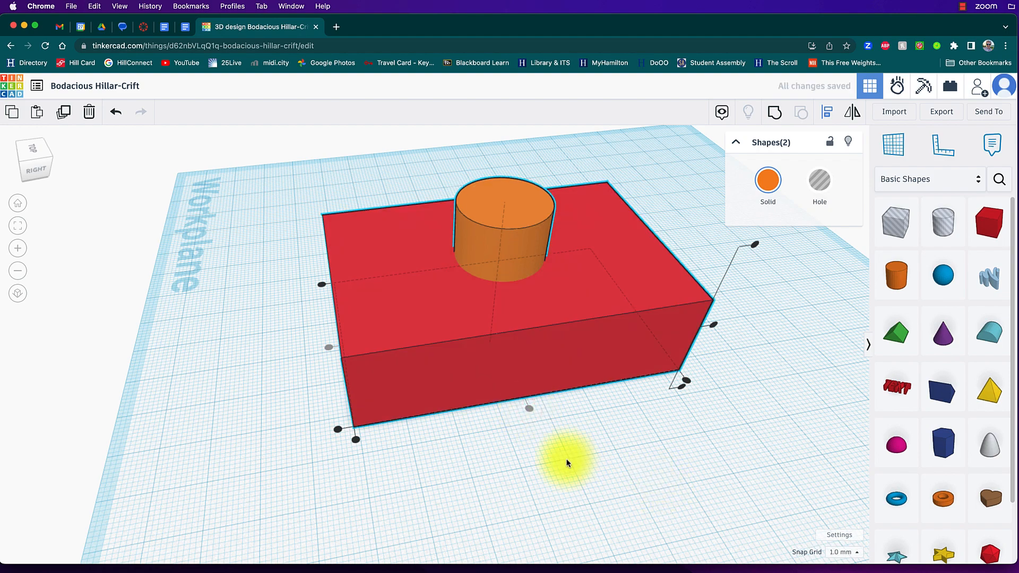
{"action": "right_click_drag", "start_coordinate": [566, 462], "coordinate": [804, 394]}
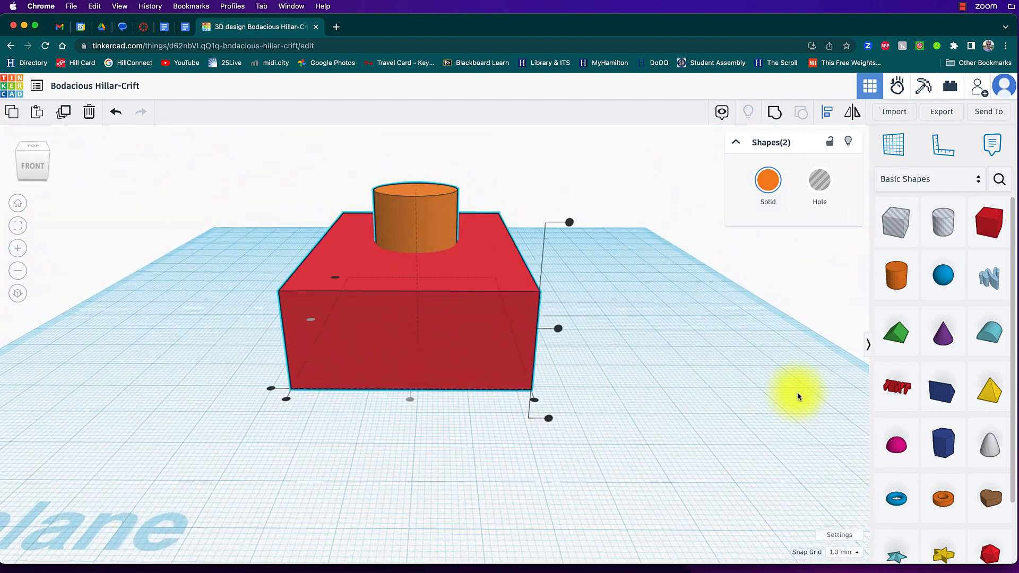
Turn the centred cylinder into a hole
{"action": "left_click", "coordinate": [667, 348]}
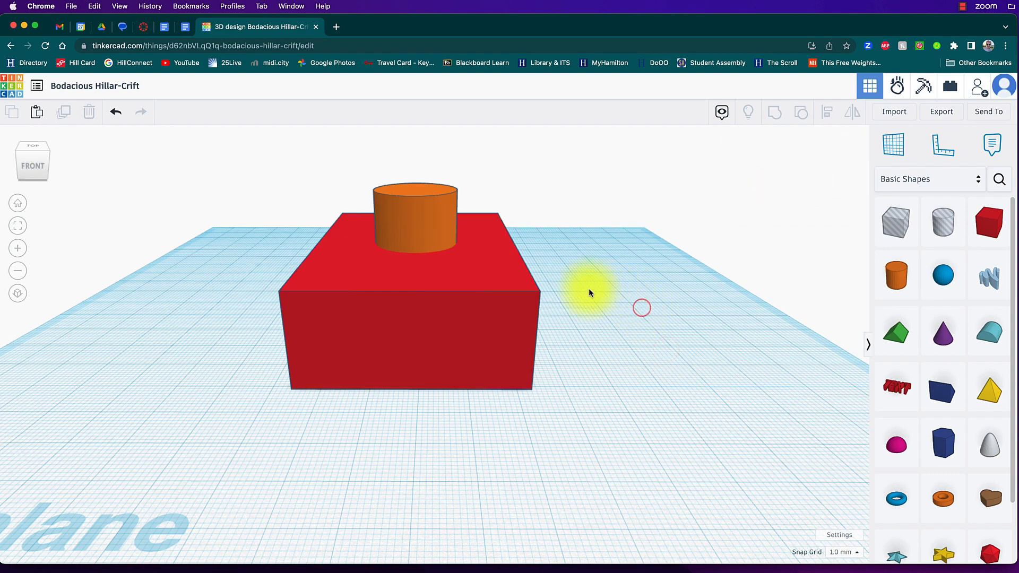
{"action": "left_click", "coordinate": [431, 223]}
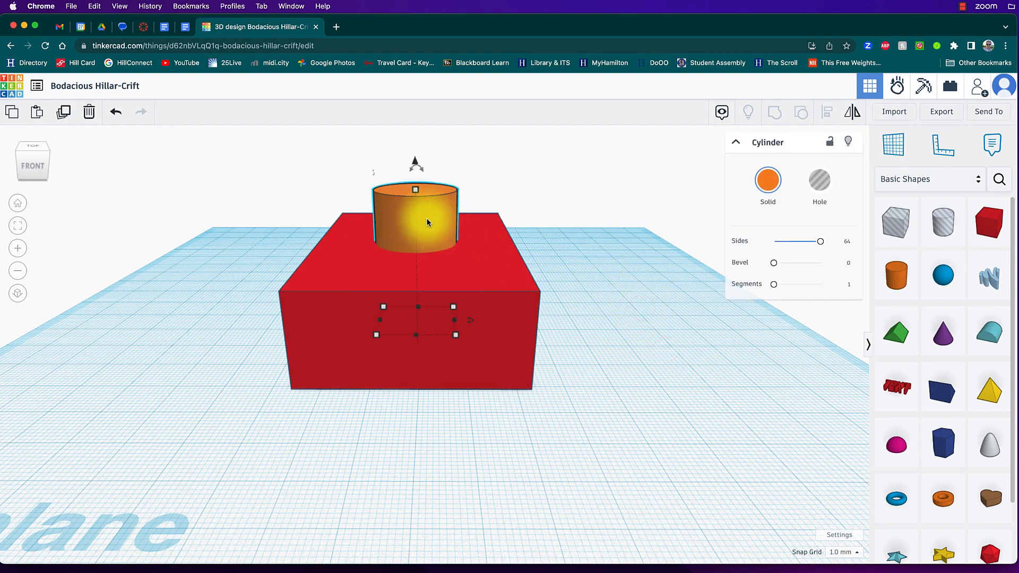
{"action": "left_click", "coordinate": [818, 182]}
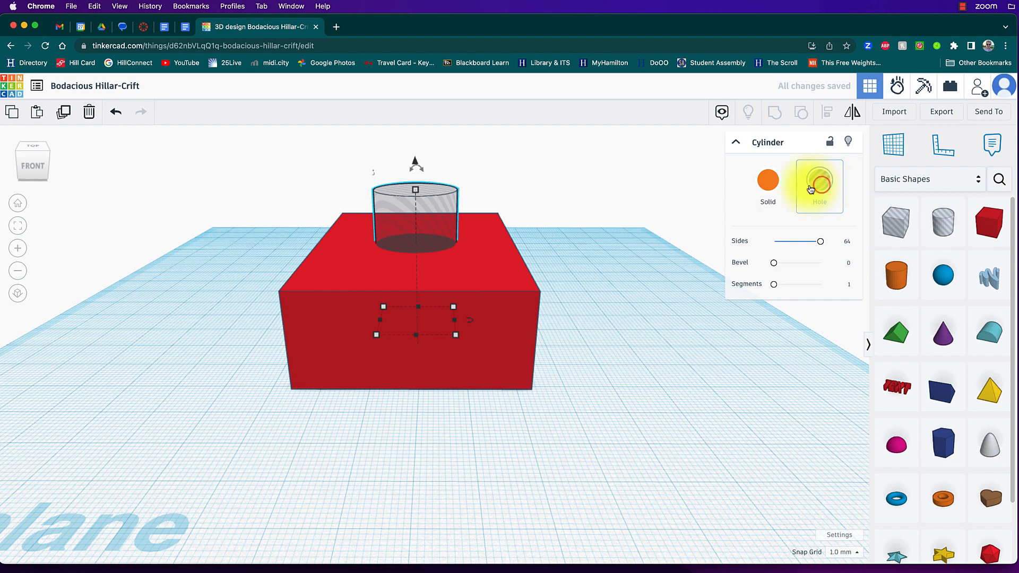
Group the cylinder hole with the red box to cut a round through-hole, and inspect the opening from above
{"action": "left_click", "coordinate": [500, 243], "text": "shift"}
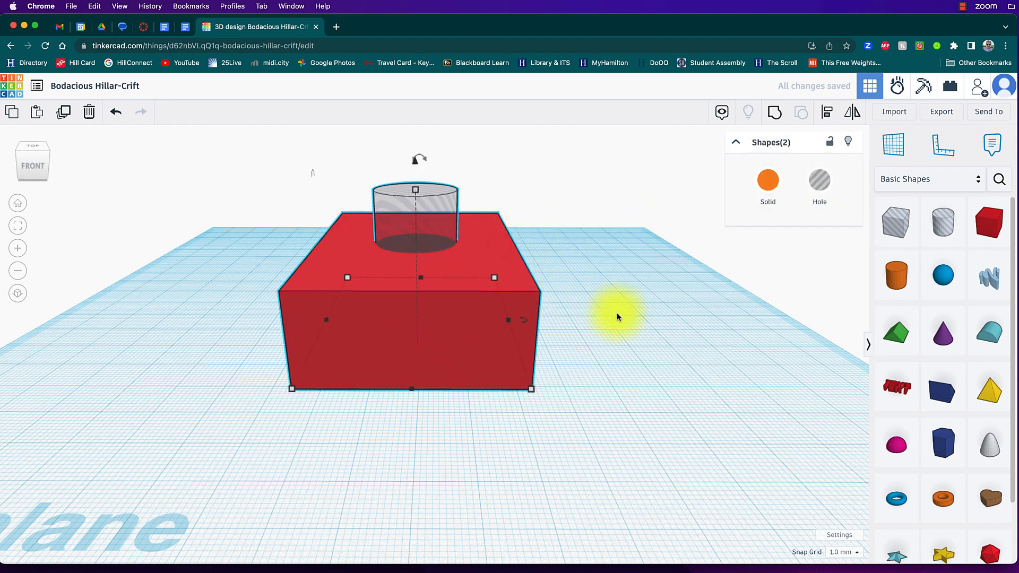
{"action": "mouse_move", "coordinate": [610, 307]}
{"action": "right_mouse_down"}
{"action": "mouse_move", "coordinate": [605, 234]}
{"action": "mouse_move", "coordinate": [596, 314]}
{"action": "right_mouse_up"}
{"action": "left_click", "coordinate": [595, 312]}
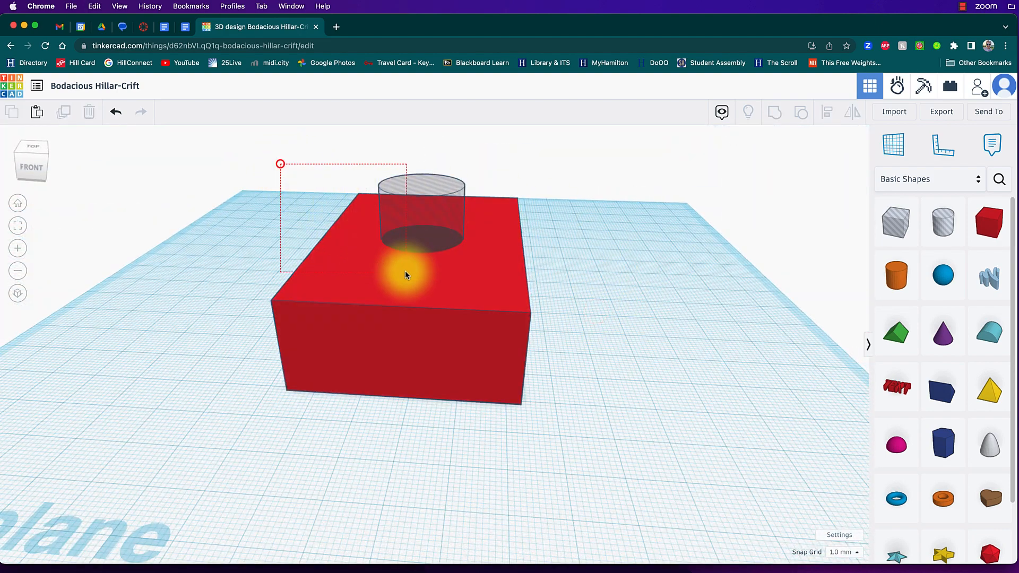
{"action": "left_click_drag", "start_coordinate": [405, 272], "coordinate": [616, 441]}
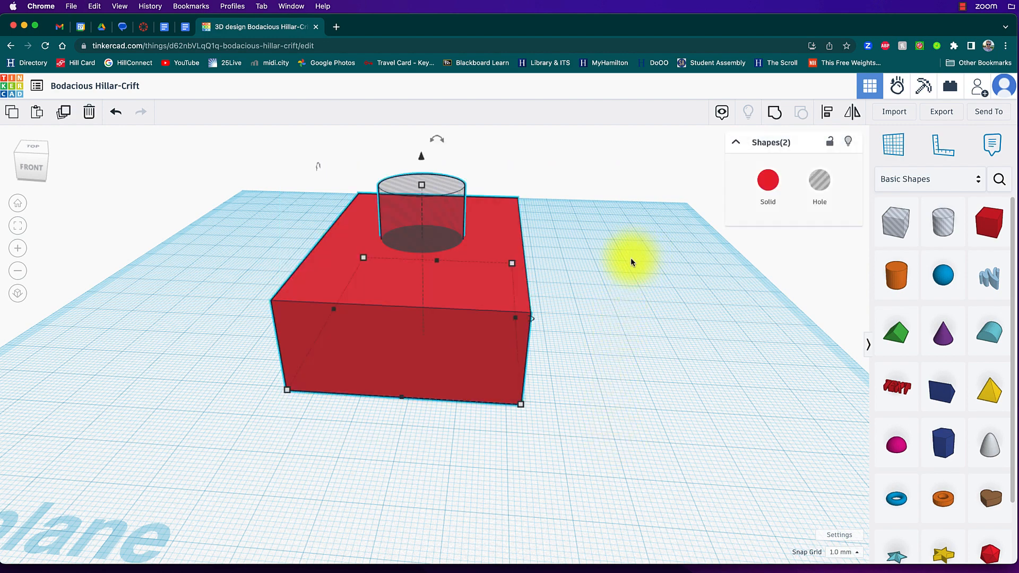
{"action": "left_click", "coordinate": [775, 115]}
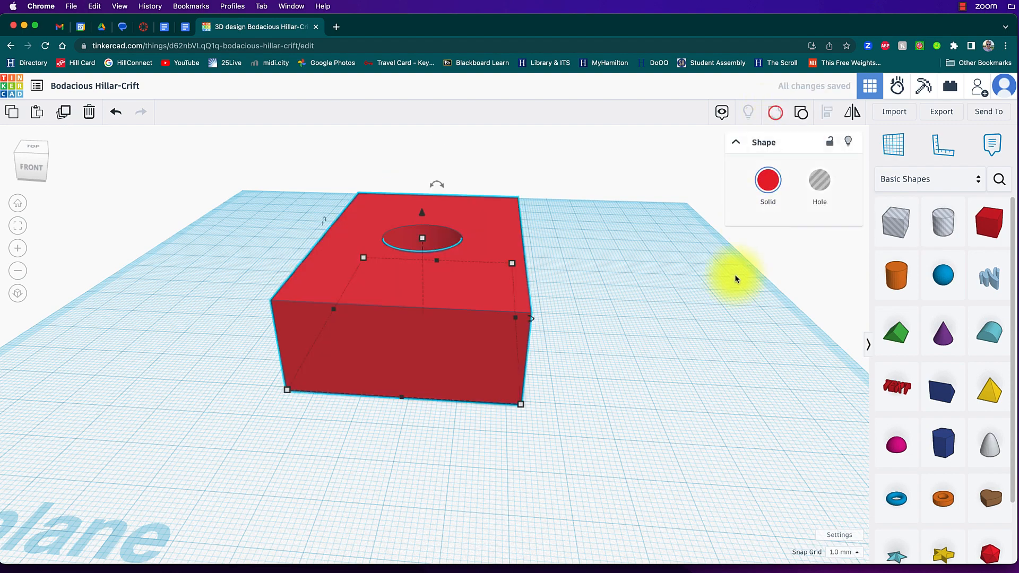
{"action": "right_click_drag", "start_coordinate": [615, 324], "coordinate": [666, 416]}
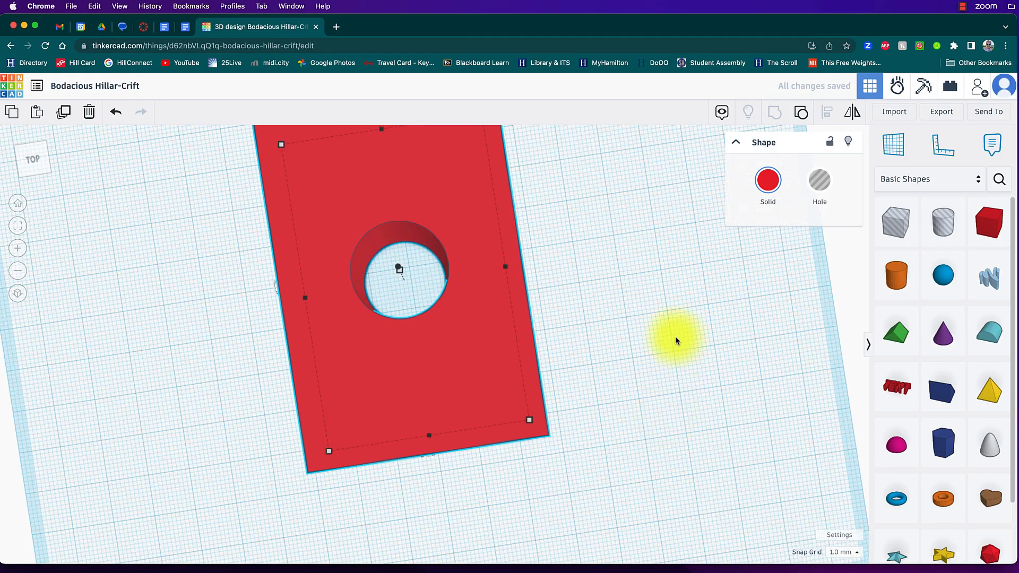
{"action": "right_click_drag", "start_coordinate": [661, 336], "coordinate": [513, 329]}
{"action": "left_click", "coordinate": [618, 366]}
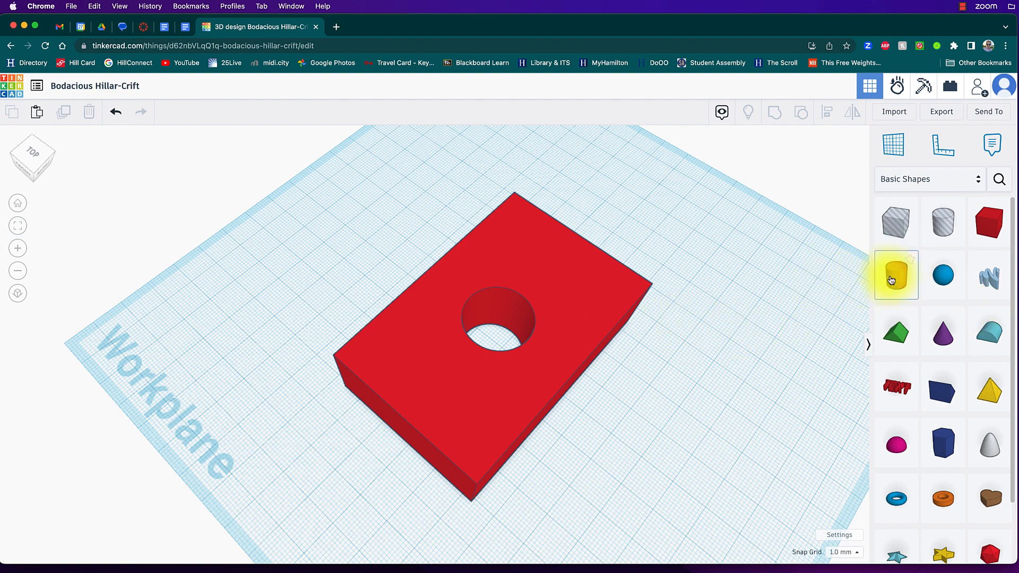
Ungroup the drilled red block back into a separate box and cylinder hole
{"action": "left_click", "coordinate": [557, 299]}
{"action": "right_click_drag", "start_coordinate": [563, 300], "coordinate": [694, 307]}
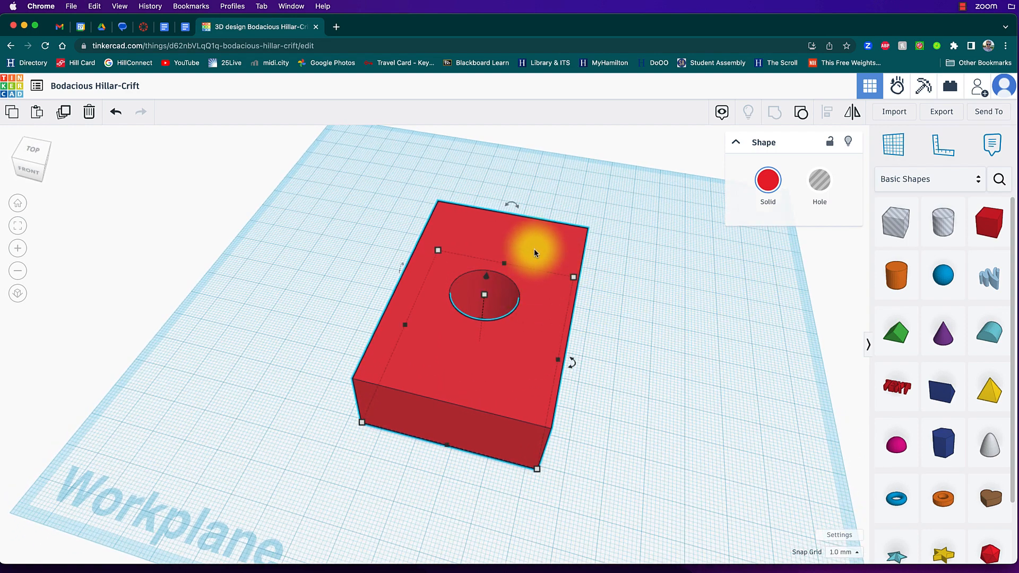
{"action": "left_click", "coordinate": [803, 116]}
{"action": "right_click_drag", "start_coordinate": [700, 324], "coordinate": [799, 306]}
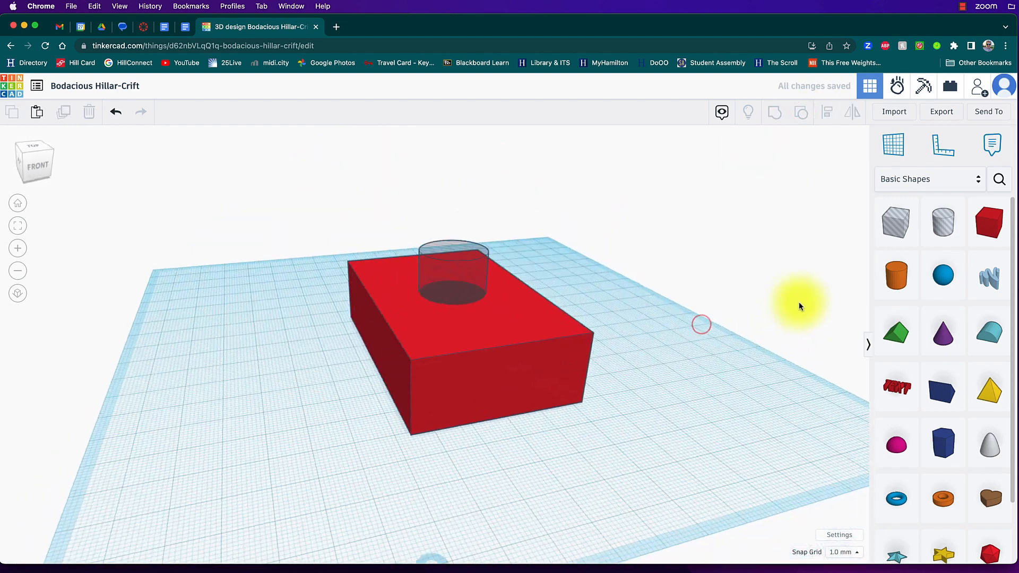
Move the cylinder hole about 19.5 mm lengthwise from the block's centre toward one short end
{"action": "right_click_drag", "start_coordinate": [722, 244], "coordinate": [413, 323]}
{"action": "left_click", "coordinate": [454, 325]}
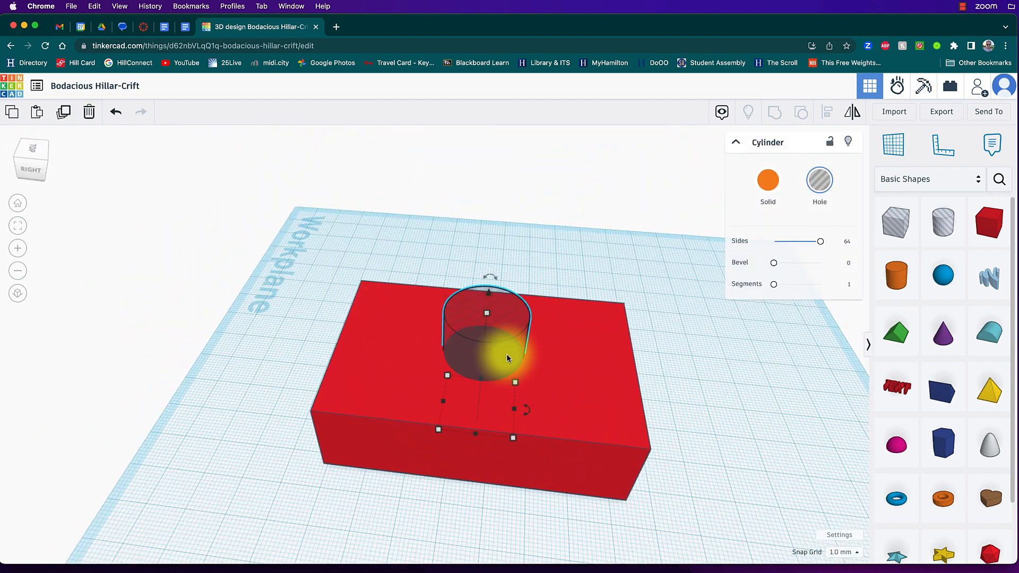
{"action": "left_click_drag", "start_coordinate": [503, 333], "coordinate": [590, 336]}
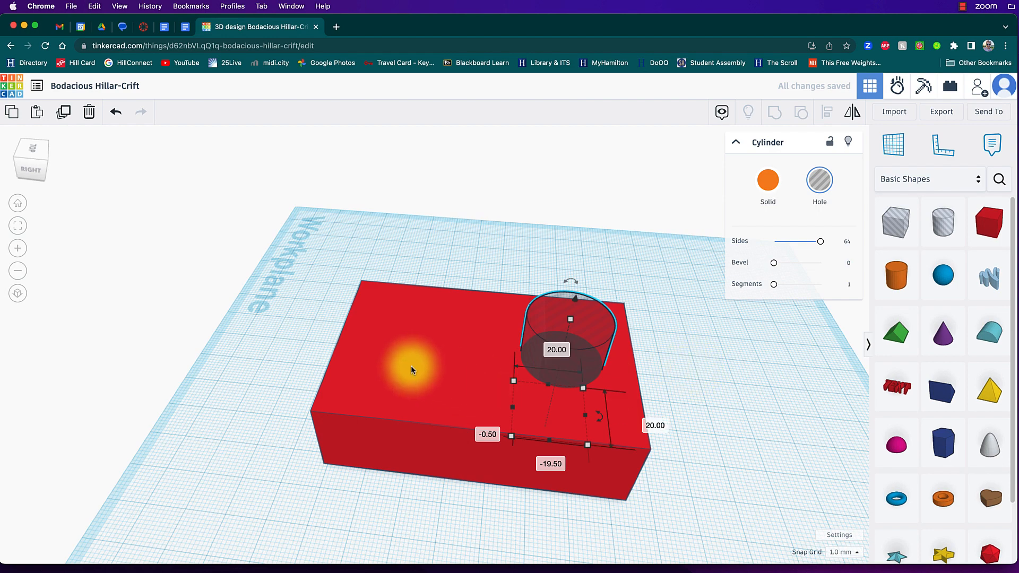
Group the off-centre cylinder hole with the red box to cut a round through-hole, and inspect the opening from above
{"action": "left_click", "coordinate": [411, 365], "text": "shift"}
{"action": "left_click", "coordinate": [772, 111]}
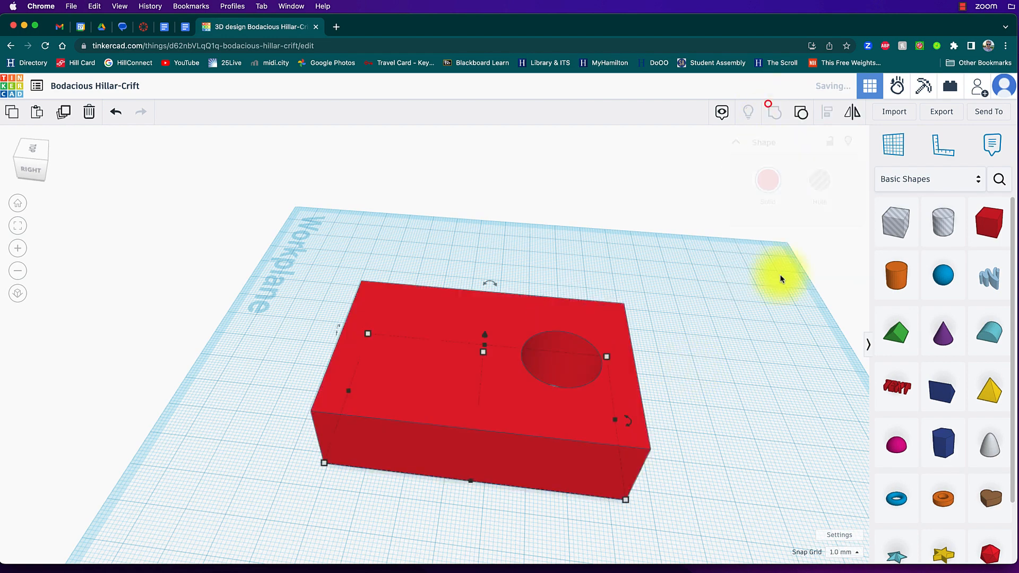
{"action": "left_click", "coordinate": [691, 383]}
{"action": "right_click_drag", "start_coordinate": [744, 369], "coordinate": [591, 367]}
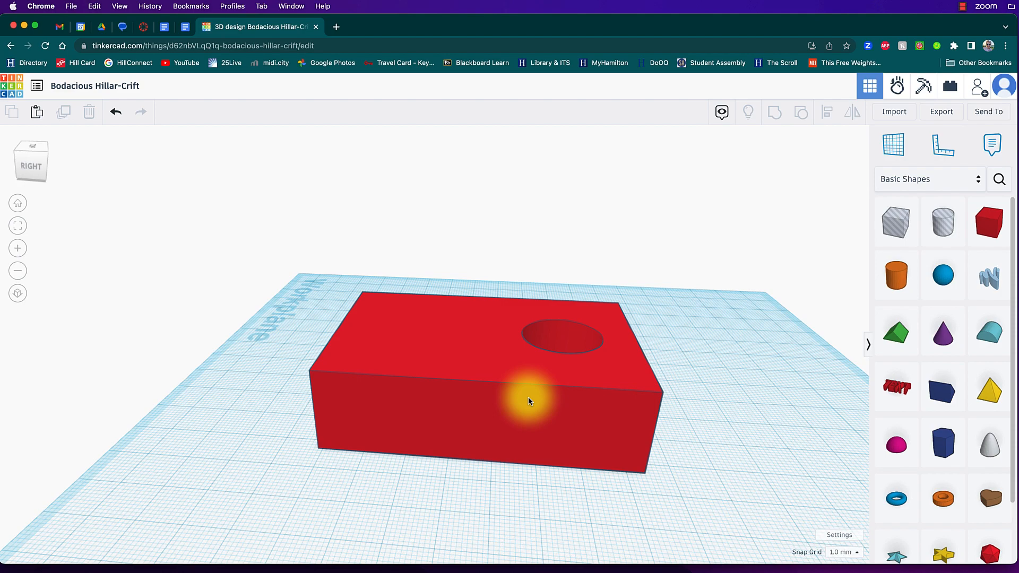
{"action": "right_click_drag", "start_coordinate": [391, 382], "coordinate": [660, 438]}
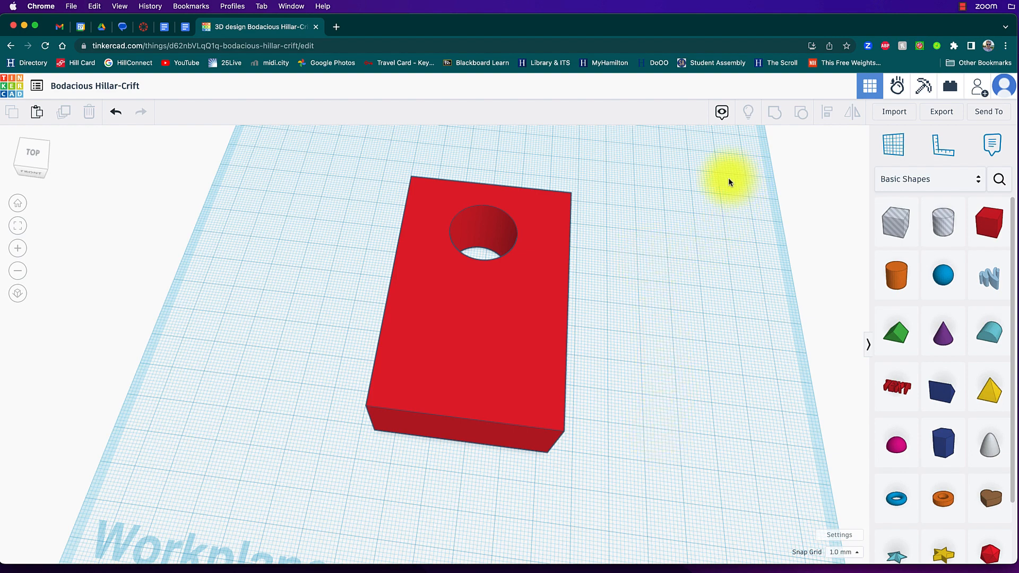
Hide the drilled red block and show all hidden shapes again
{"action": "left_click", "coordinate": [549, 281]}
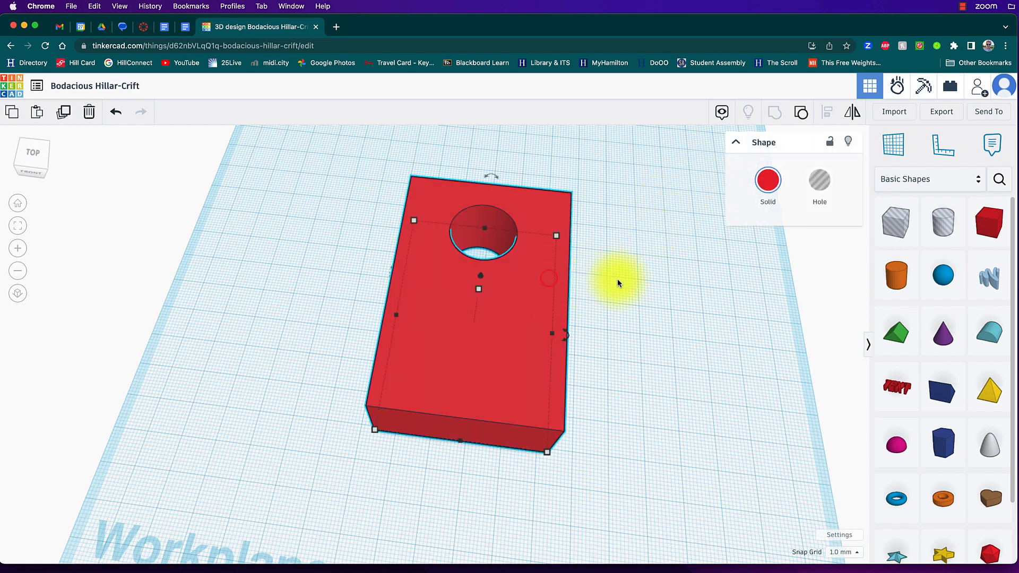
{"action": "left_click", "coordinate": [849, 143]}
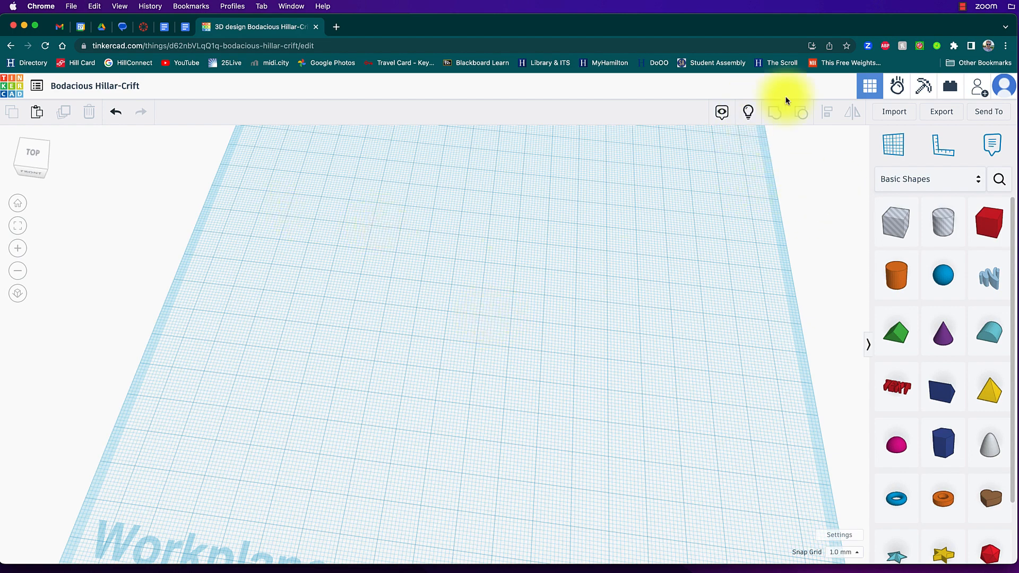
{"action": "left_click", "coordinate": [749, 115]}
Nudge the drilled block by 1 mm across the workplane using the 1.0 mm snap grid
{"action": "right_click_drag", "start_coordinate": [706, 272], "coordinate": [661, 327]}
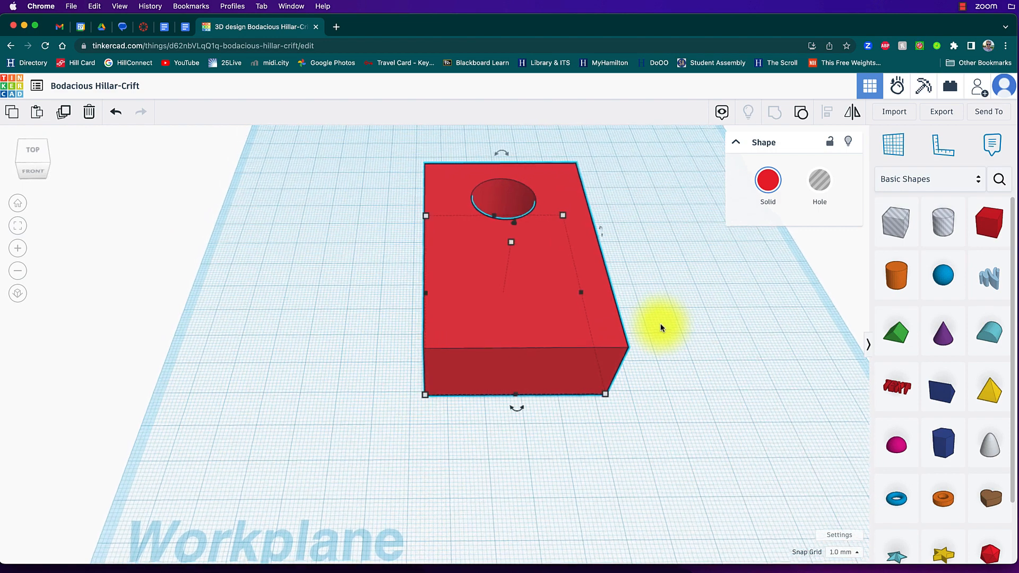
{"action": "mouse_move", "coordinate": [581, 293]}
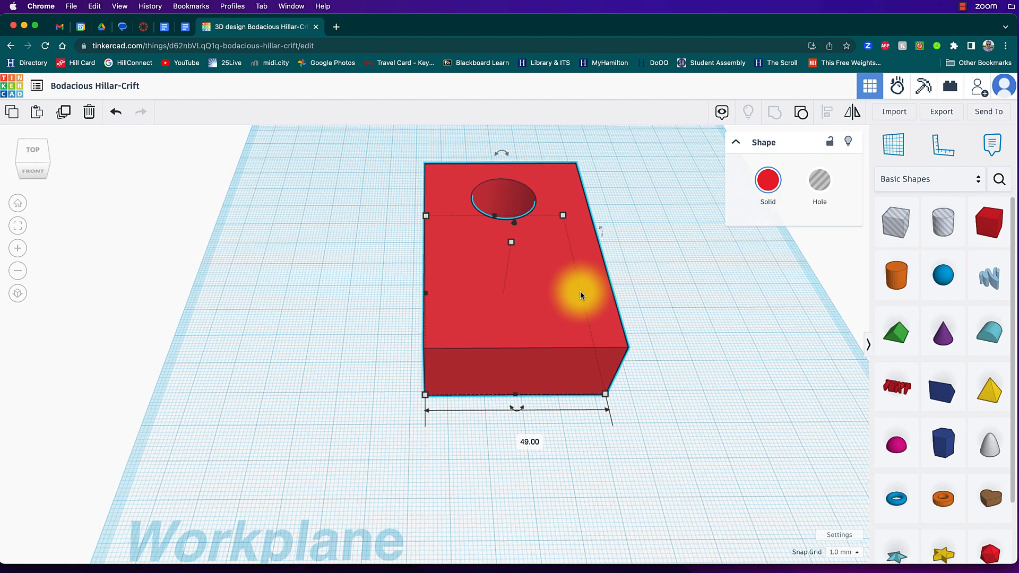
{"action": "middle_click_drag", "start_coordinate": [664, 310], "coordinate": [686, 300]}
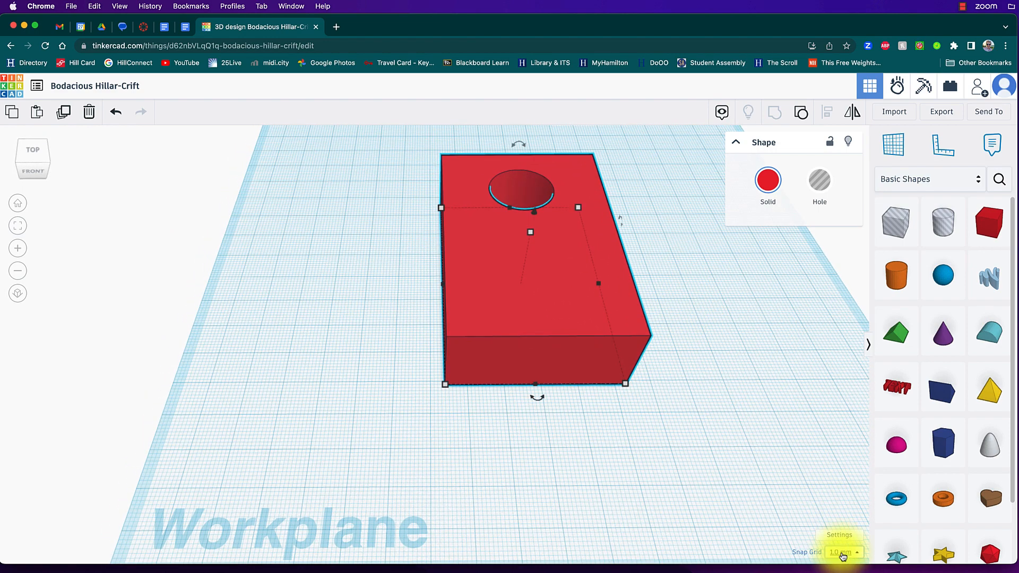
{"action": "mouse_move", "coordinate": [519, 303]}
{"action": "left_mouse_down"}
{"action": "mouse_move", "coordinate": [473, 308]}
{"action": "mouse_move", "coordinate": [531, 303]}
{"action": "mouse_move", "coordinate": [520, 305]}
{"action": "left_mouse_up"}
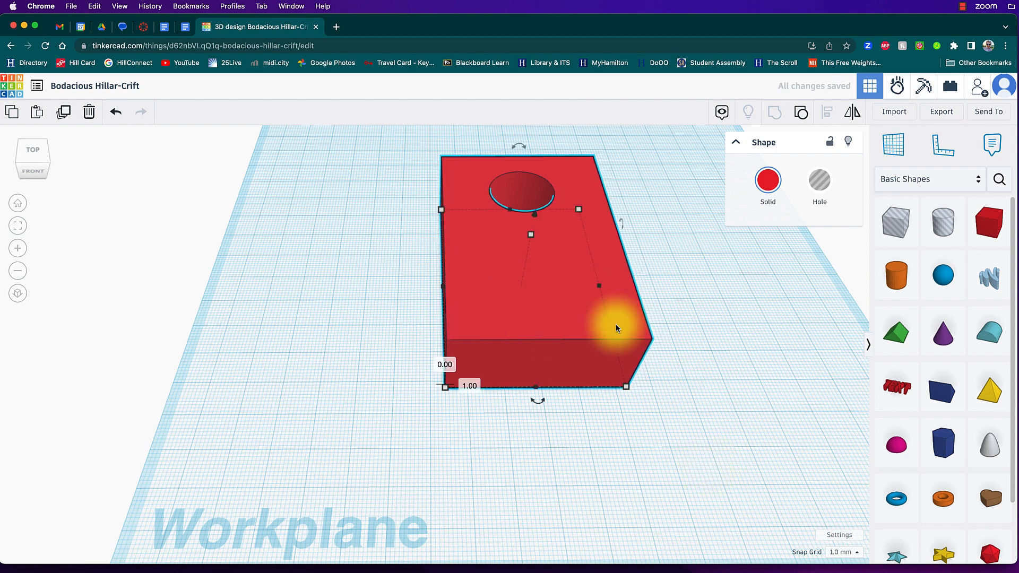
Set the snap grid to 5.0 mm and move the block about 21 mm sideways and 3 mm along its length
{"action": "left_click", "coordinate": [859, 555]}
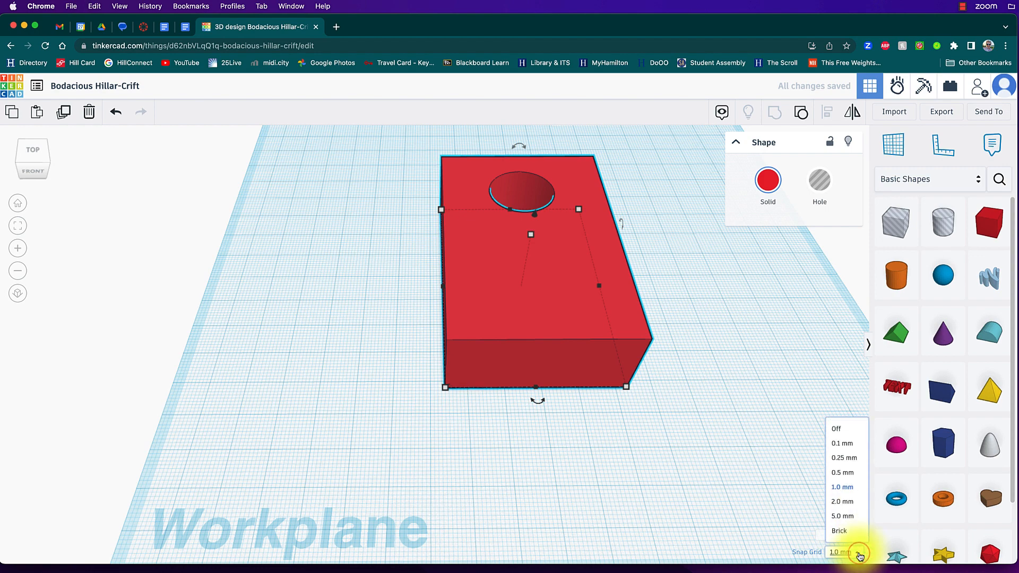
{"action": "left_click", "coordinate": [856, 516]}
{"action": "left_click_drag", "start_coordinate": [515, 335], "coordinate": [595, 338]}
Set the snap grid to 0.1 mm and move the block back about 14.4 mm sideways and 4.4 mm along its length
{"action": "left_click", "coordinate": [843, 552]}
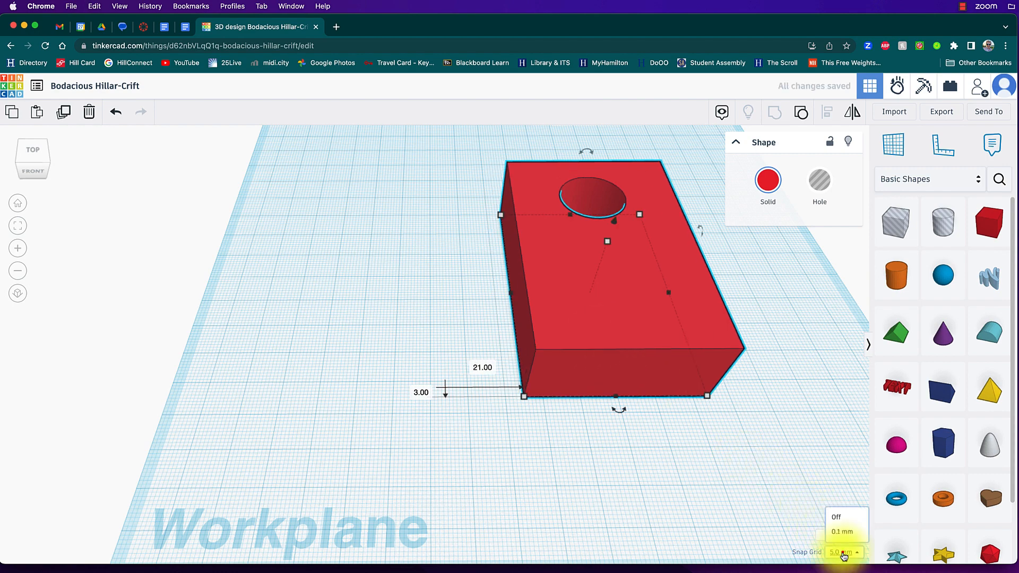
{"action": "left_click", "coordinate": [843, 443]}
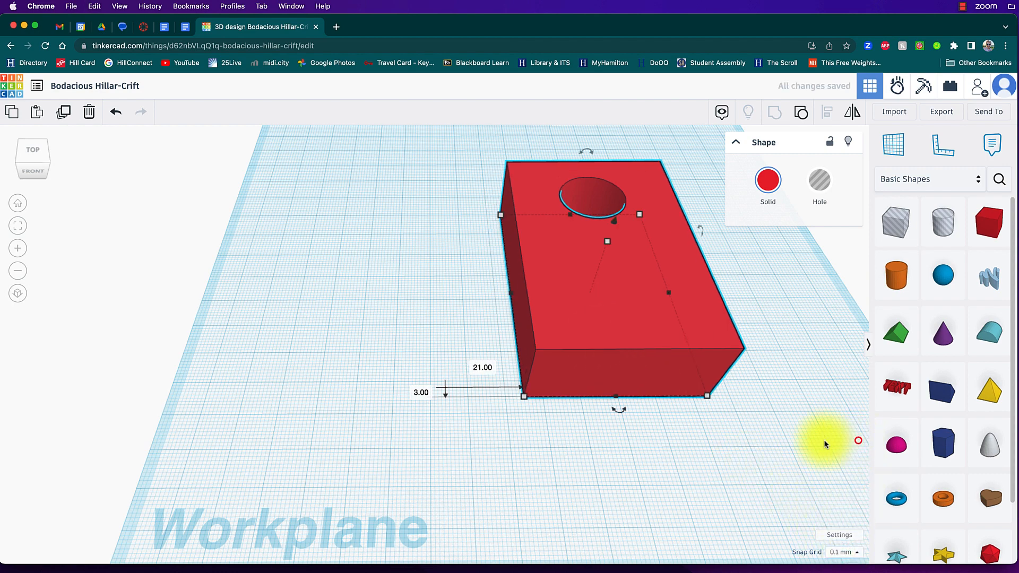
{"action": "left_click_drag", "start_coordinate": [635, 354], "coordinate": [580, 372]}
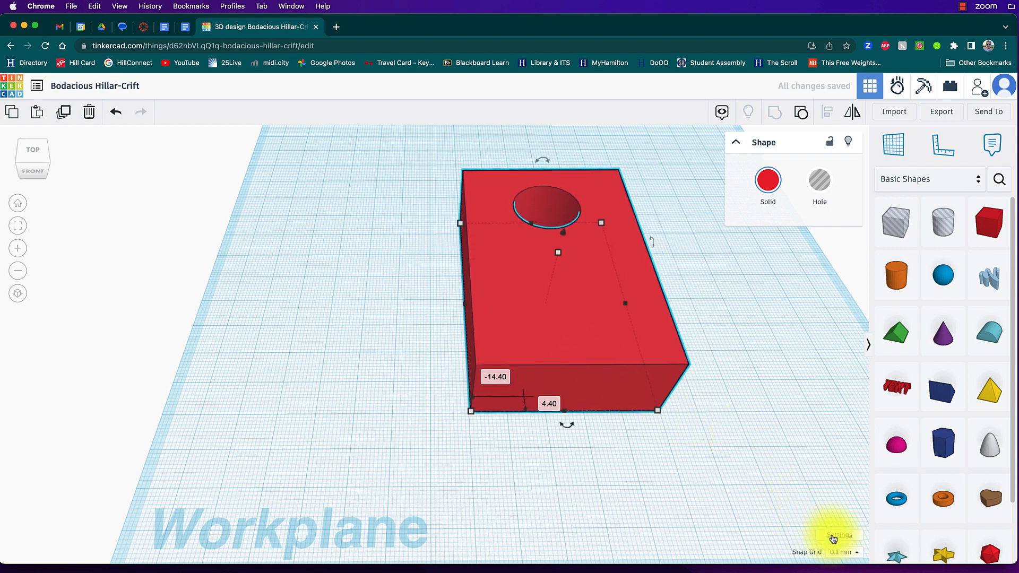
Set the snap grid to 1.0 mm
{"action": "left_click", "coordinate": [849, 552]}
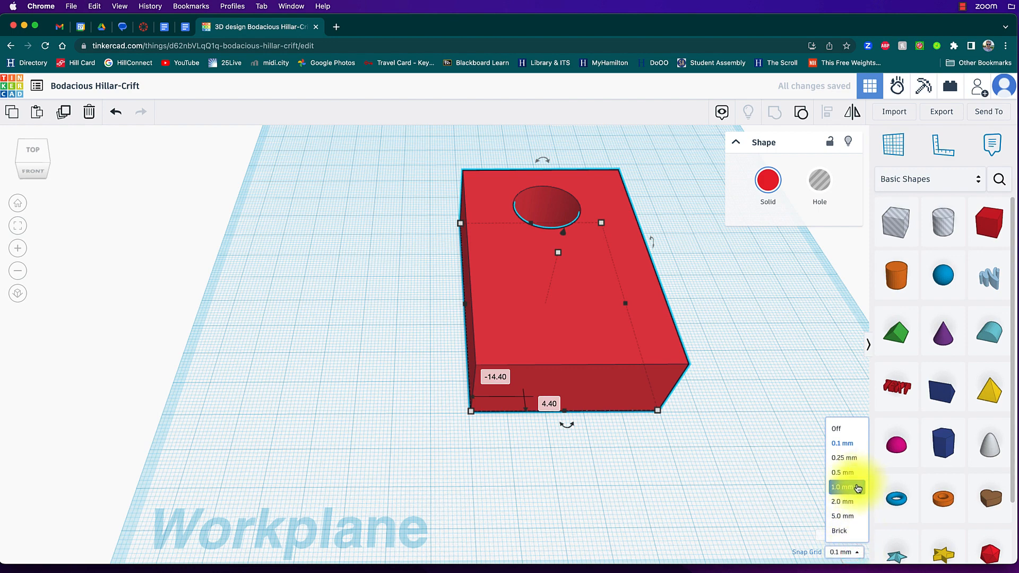
{"action": "left_click", "coordinate": [859, 486]}
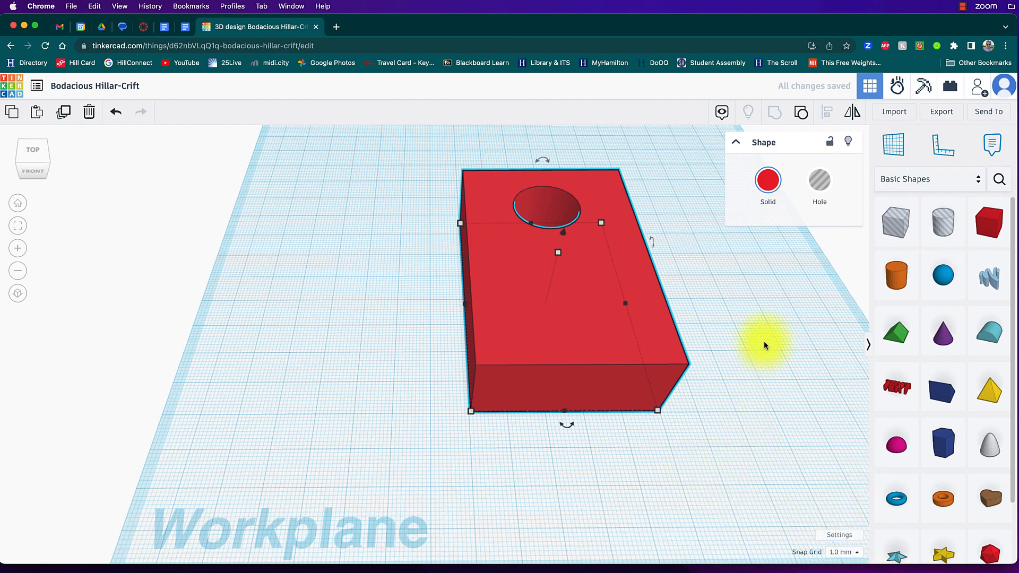
{"action": "left_click", "coordinate": [739, 380]}
Set the drilled block's width to 50 mm
{"action": "left_click", "coordinate": [642, 347]}
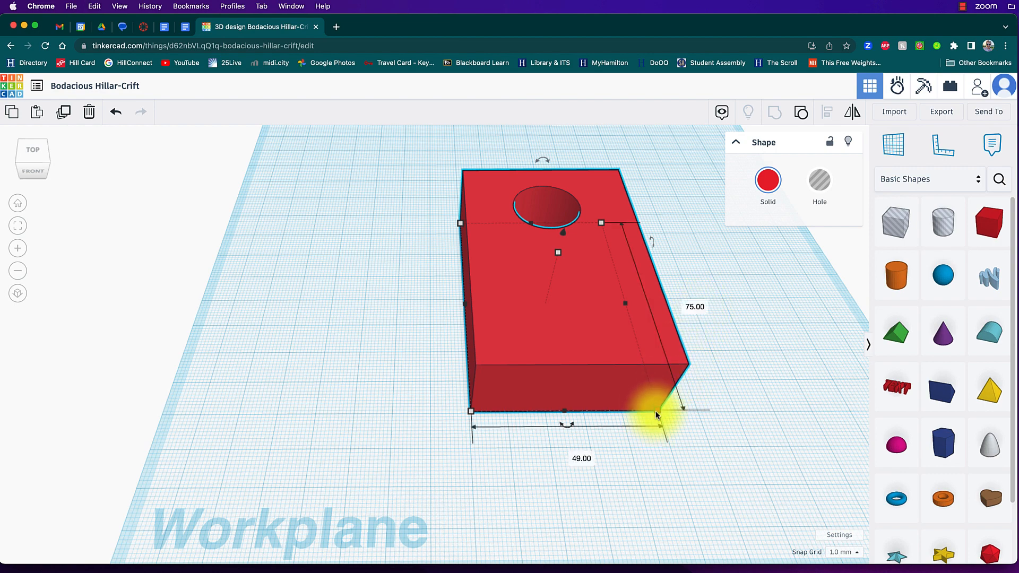
{"action": "left_click", "coordinate": [657, 411]}
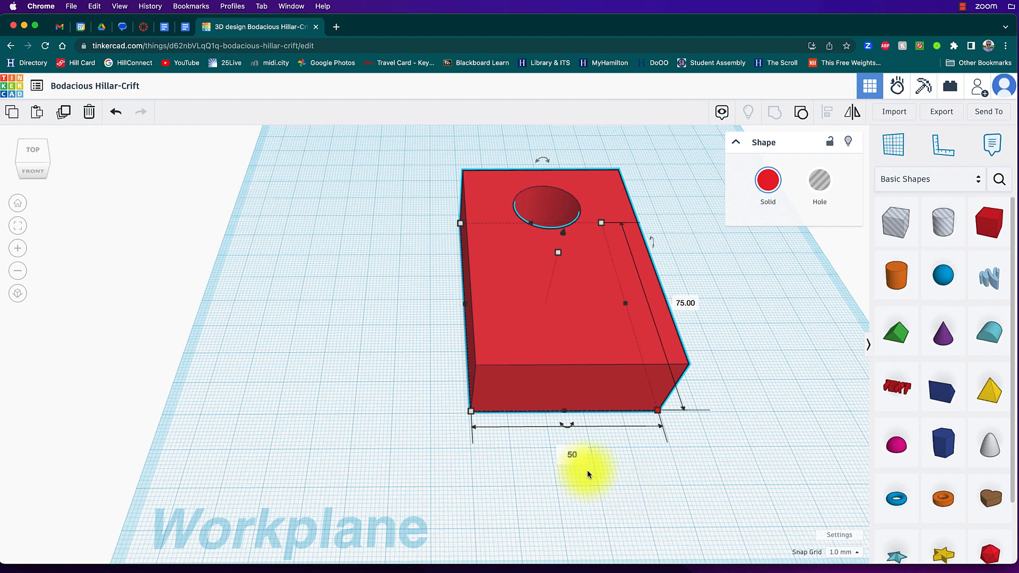
{"action": "key", "text": "Return"}
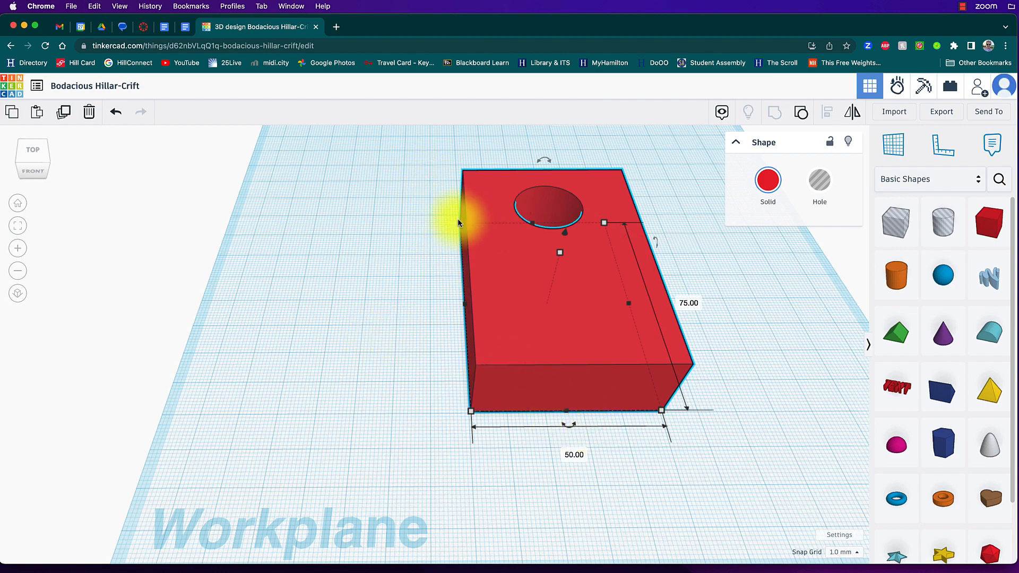
Try rotating the block flat on the workplane about its vertical axis, returning it to 0°
{"action": "mouse_move", "coordinate": [576, 423]}
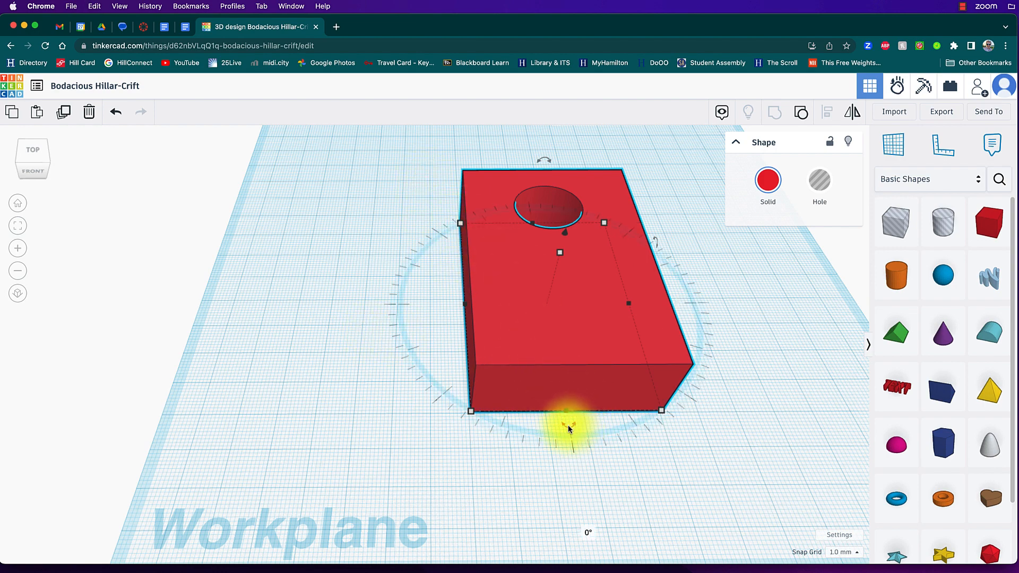
{"action": "mouse_move", "coordinate": [567, 425]}
{"action": "left_mouse_down"}
{"action": "mouse_move", "coordinate": [661, 398]}
{"action": "mouse_move", "coordinate": [562, 423]}
{"action": "mouse_move", "coordinate": [588, 502]}
{"action": "mouse_move", "coordinate": [654, 539]}
{"action": "mouse_move", "coordinate": [791, 540]}
{"action": "mouse_move", "coordinate": [535, 525]}
{"action": "mouse_move", "coordinate": [687, 540]}
{"action": "mouse_move", "coordinate": [787, 506]}
{"action": "mouse_move", "coordinate": [817, 481]}
{"action": "mouse_move", "coordinate": [666, 381]}
{"action": "mouse_move", "coordinate": [628, 414]}
{"action": "mouse_move", "coordinate": [562, 427]}
{"action": "mouse_move", "coordinate": [499, 421]}
{"action": "mouse_move", "coordinate": [441, 388]}
{"action": "mouse_move", "coordinate": [569, 434]}
{"action": "mouse_move", "coordinate": [510, 434]}
{"action": "mouse_move", "coordinate": [500, 422]}
{"action": "mouse_move", "coordinate": [571, 430]}
{"action": "mouse_move", "coordinate": [486, 422]}
{"action": "mouse_move", "coordinate": [406, 305]}
{"action": "mouse_move", "coordinate": [562, 431]}
{"action": "mouse_move", "coordinate": [662, 387]}
{"action": "mouse_move", "coordinate": [681, 314]}
{"action": "mouse_move", "coordinate": [591, 200]}
{"action": "mouse_move", "coordinate": [533, 209]}
{"action": "mouse_move", "coordinate": [449, 384]}
{"action": "mouse_move", "coordinate": [569, 440]}
{"action": "mouse_move", "coordinate": [580, 494]}
{"action": "mouse_move", "coordinate": [693, 539]}
{"action": "mouse_move", "coordinate": [447, 535]}
{"action": "mouse_move", "coordinate": [635, 544]}
{"action": "mouse_move", "coordinate": [516, 543]}
{"action": "mouse_move", "coordinate": [589, 540]}
{"action": "mouse_move", "coordinate": [557, 421]}
{"action": "mouse_move", "coordinate": [562, 398]}
{"action": "left_mouse_up"}
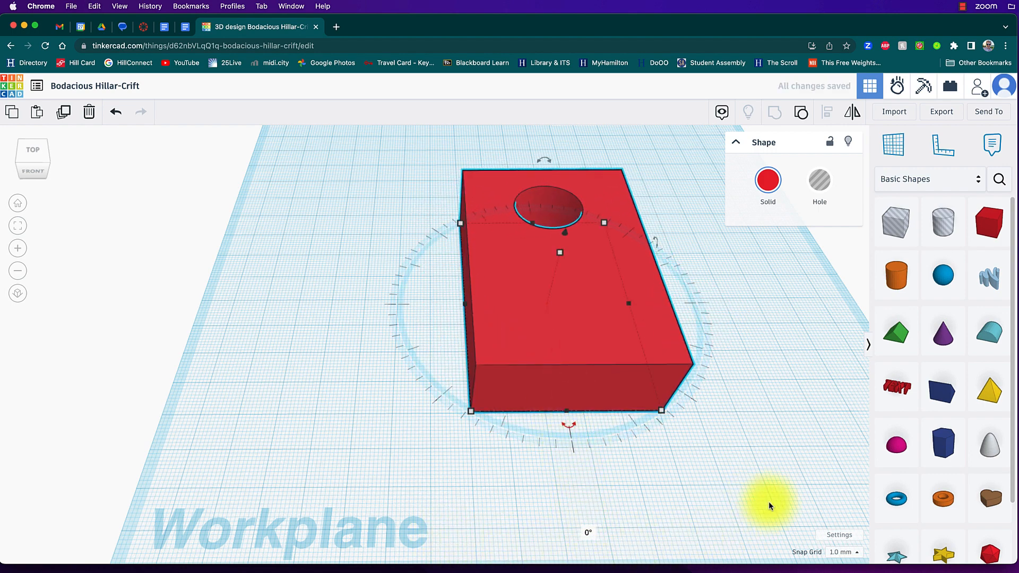
{"action": "left_click", "coordinate": [746, 393]}
{"action": "right_click_drag", "start_coordinate": [784, 325], "coordinate": [743, 322]}
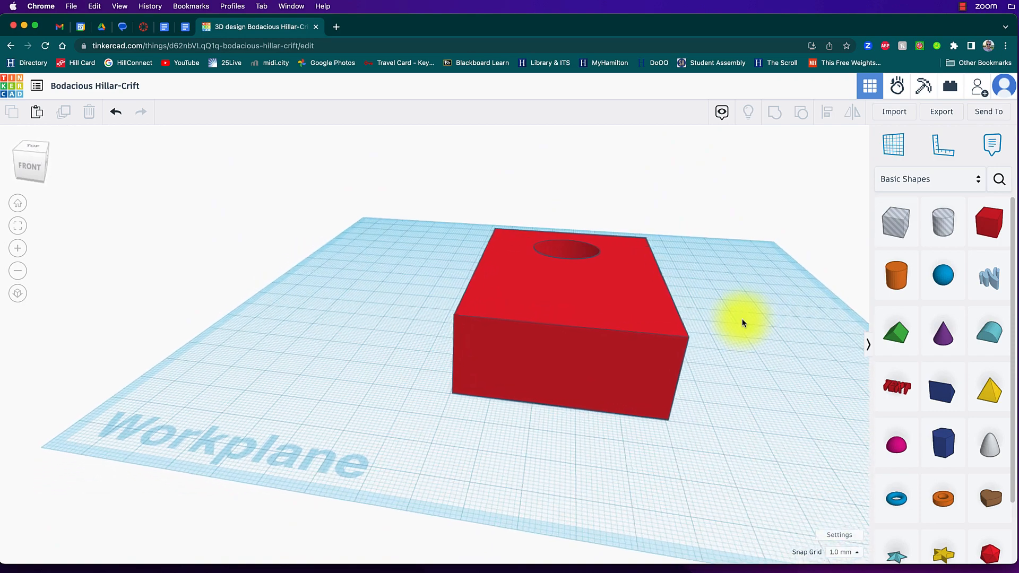
{"action": "middle_click_drag", "start_coordinate": [742, 320], "coordinate": [633, 297]}
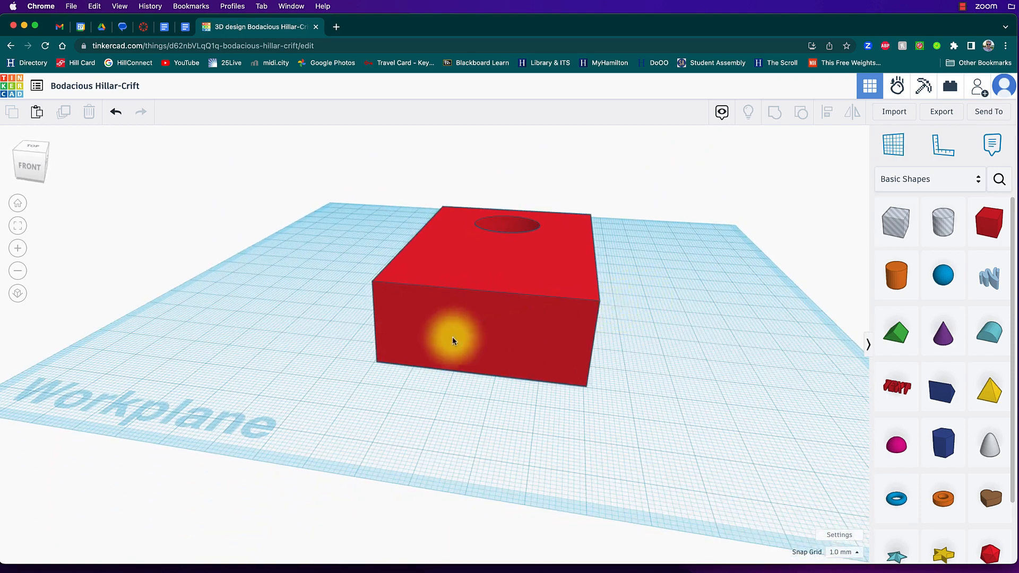
{"action": "right_click_drag", "start_coordinate": [303, 275], "coordinate": [336, 307]}
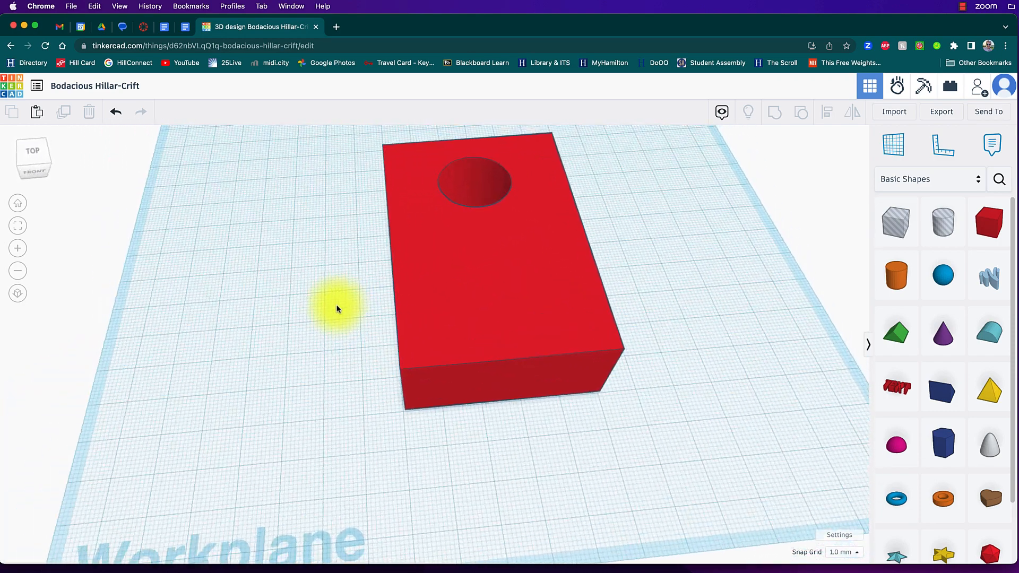
{"action": "middle_click_drag", "start_coordinate": [527, 282], "coordinate": [513, 348]}
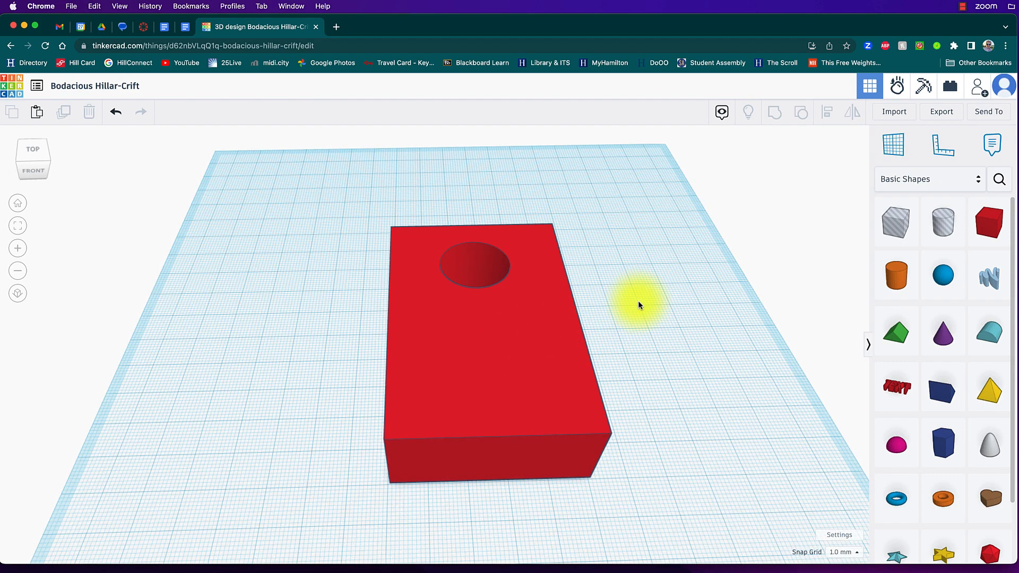
Review the download formats offered for exporting the whole design for 3D printing and laser cutting, and leave without exporting
{"action": "left_click", "coordinate": [950, 116]}
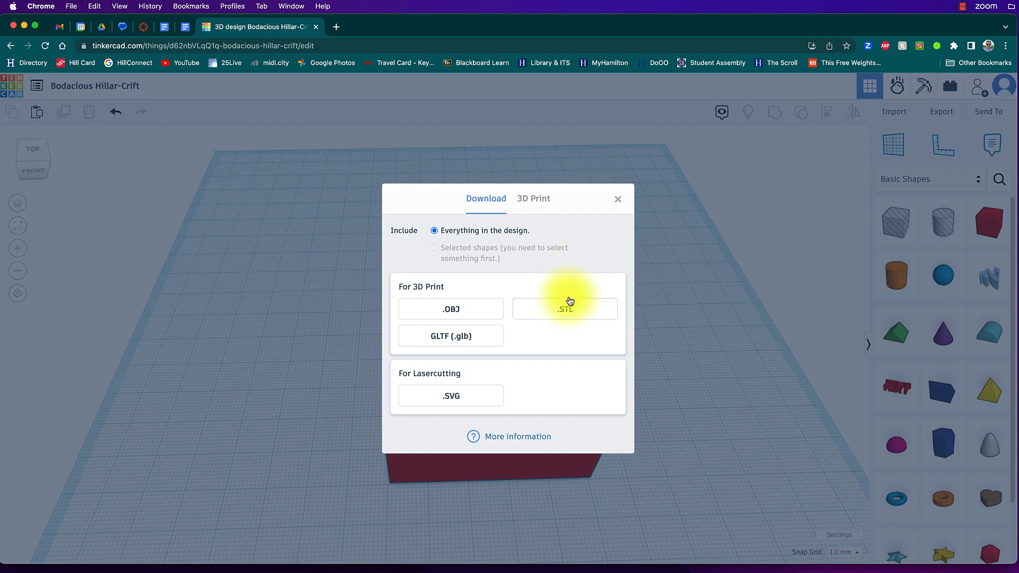
{"action": "left_click", "coordinate": [615, 200]}
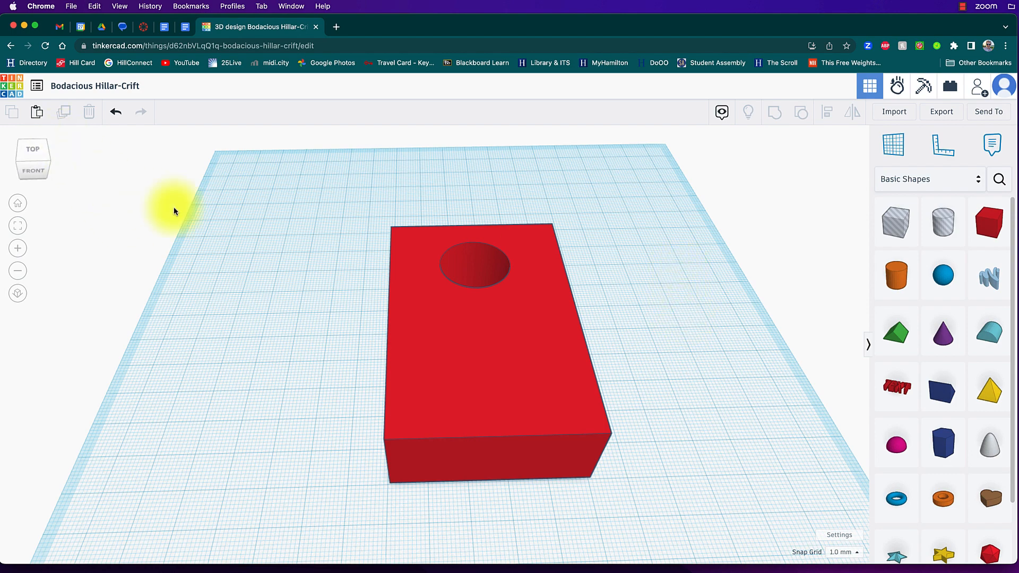
Return to the designs dashboard and open the Anatomical Heart design for editing
{"action": "left_click", "coordinate": [9, 86]}
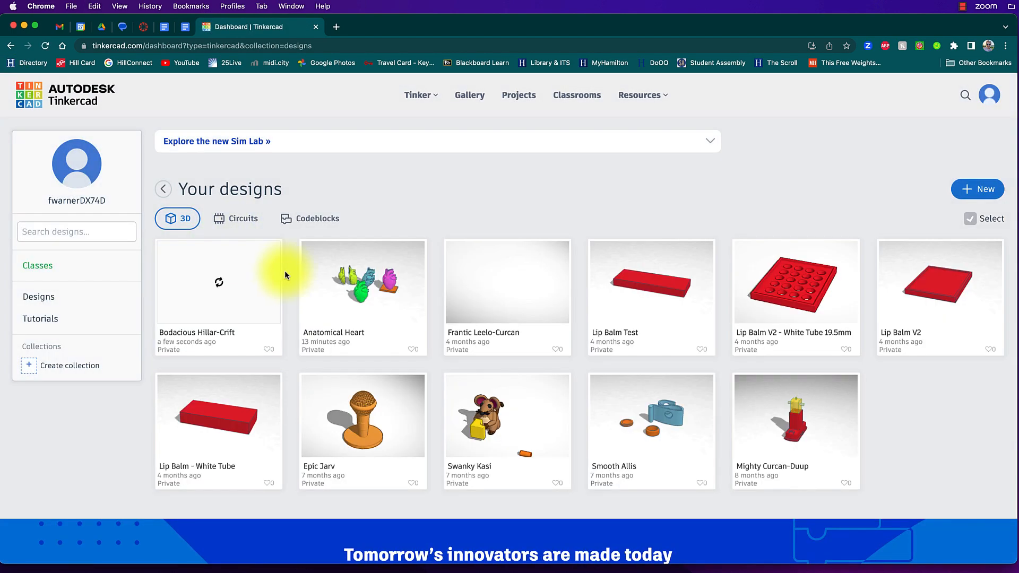
{"action": "mouse_move", "coordinate": [318, 321]}
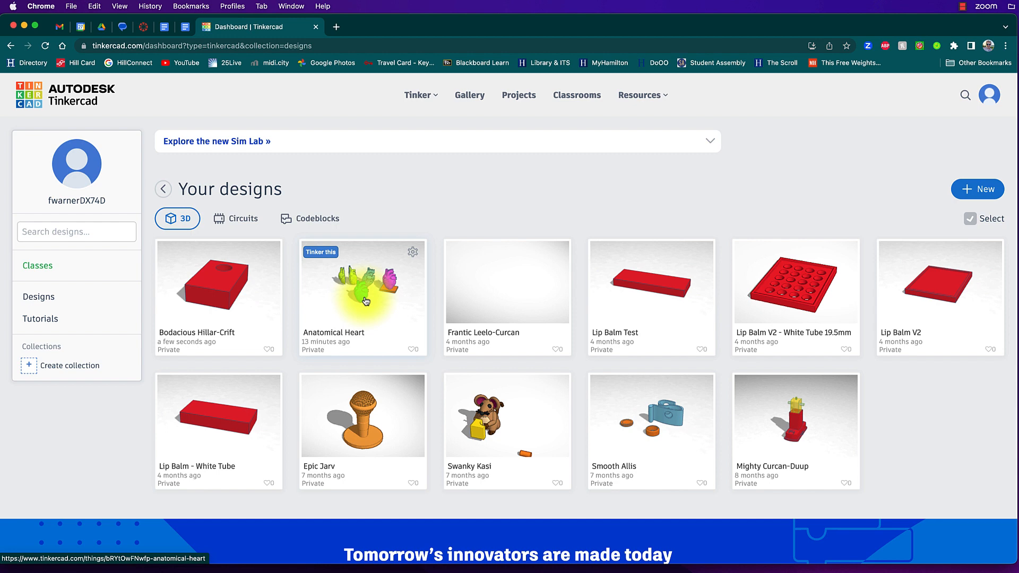
{"action": "mouse_move", "coordinate": [240, 295]}
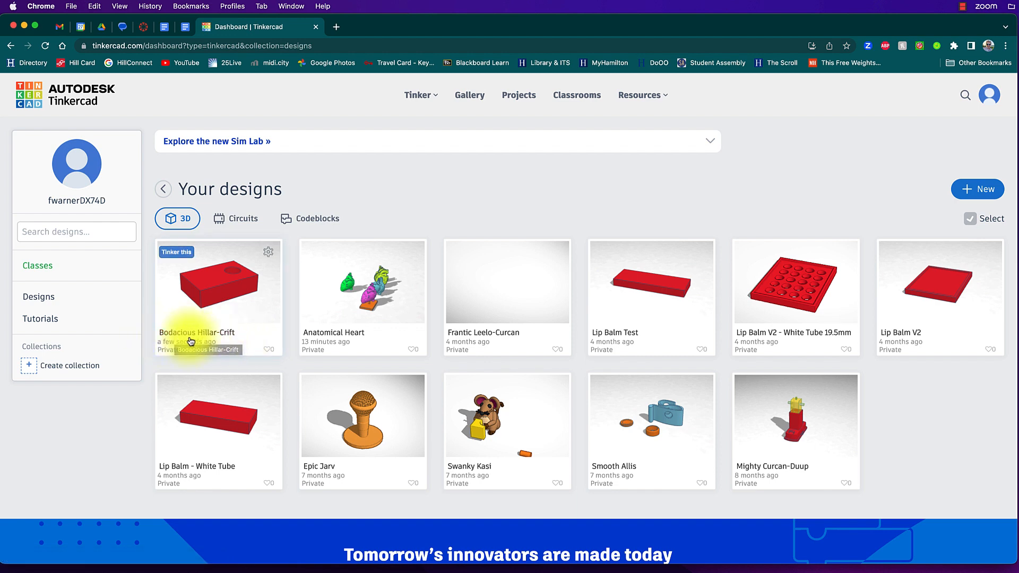
{"action": "left_click", "coordinate": [380, 307]}
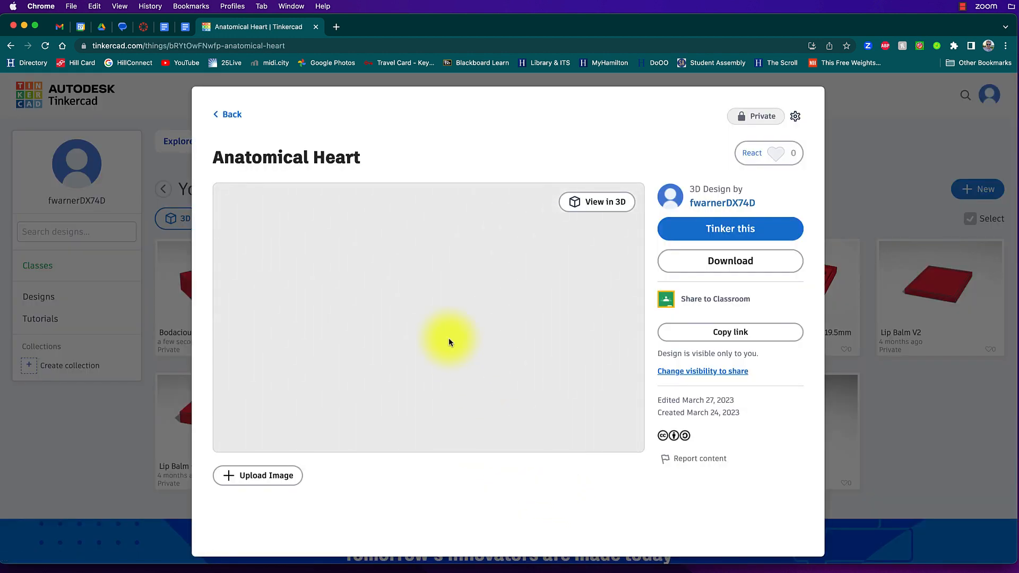
{"action": "left_click", "coordinate": [721, 230]}
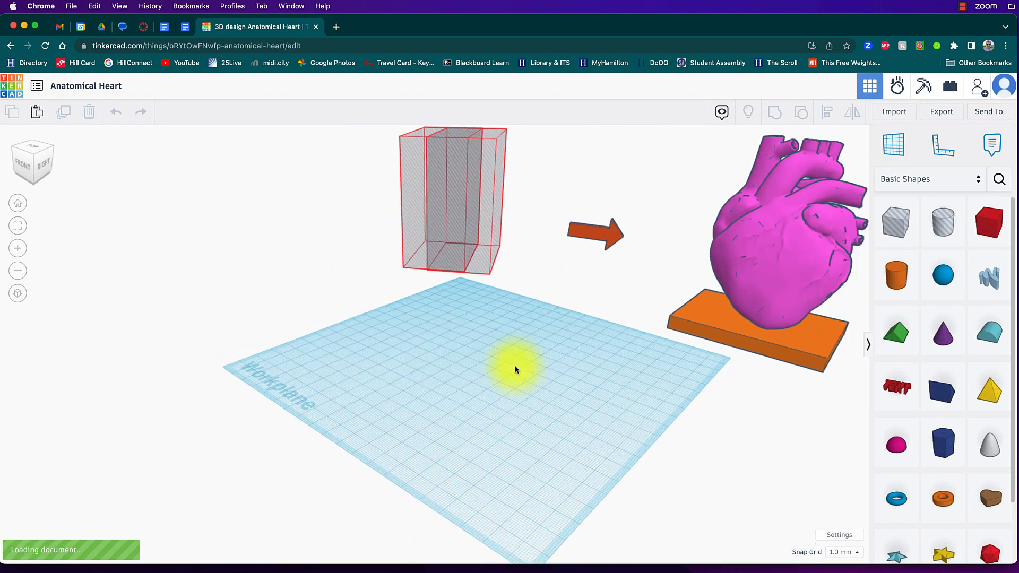
Examine the coloured heart models around the workplane from several angles
{"action": "right_click_drag", "start_coordinate": [489, 381], "coordinate": [582, 391]}
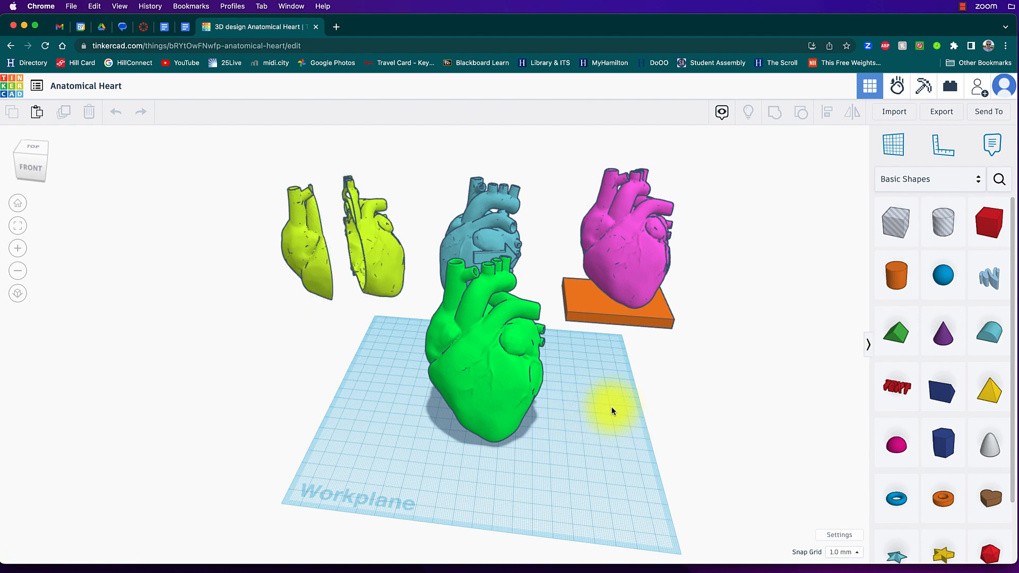
{"action": "middle_click_drag", "start_coordinate": [626, 410], "coordinate": [652, 364]}
{"action": "right_click_drag", "start_coordinate": [634, 428], "coordinate": [684, 398]}
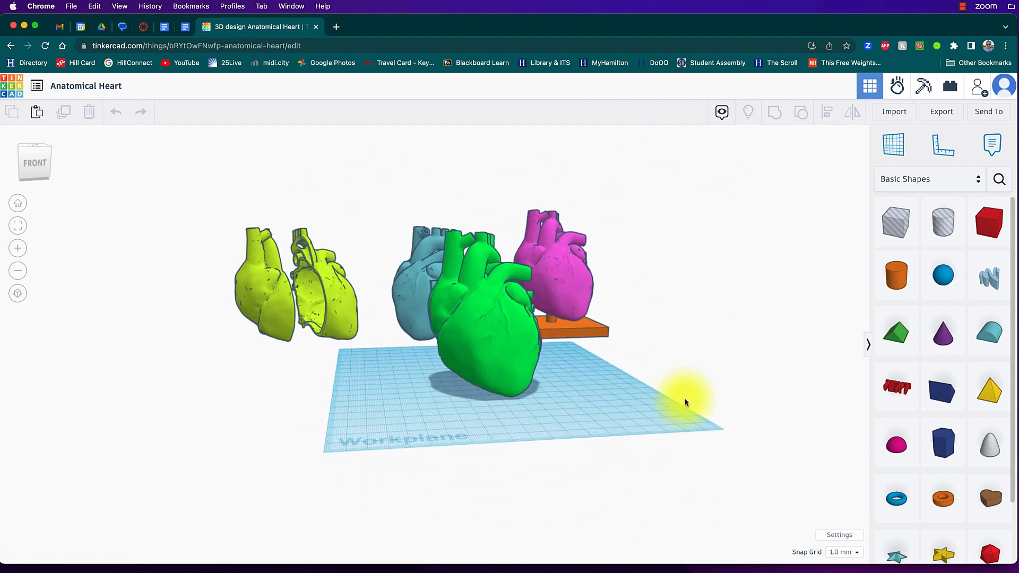
Examine the two separated yellow-green heart halves behind the workplane from several angles
{"action": "middle_click_drag", "start_coordinate": [683, 397], "coordinate": [590, 439]}
{"action": "right_click_drag", "start_coordinate": [589, 438], "coordinate": [462, 467]}
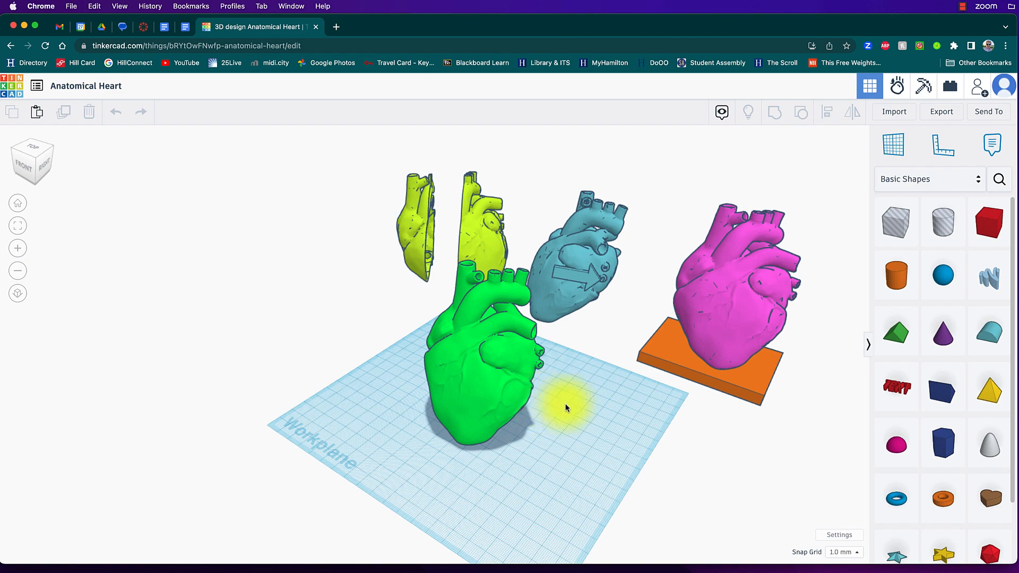
{"action": "scroll", "coordinate": [533, 318], "scroll_direction": "up", "scroll_amount": 6}
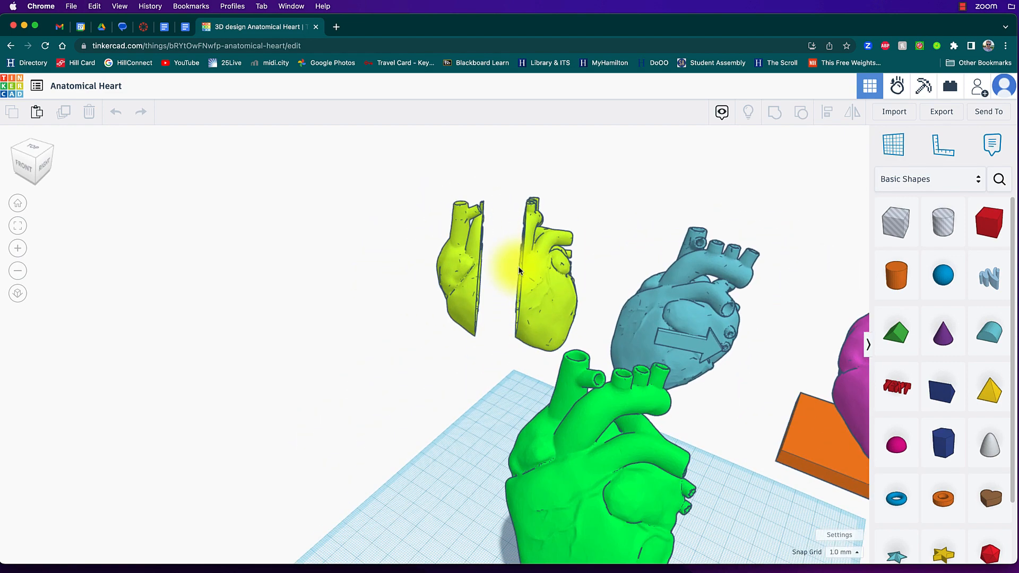
{"action": "scroll", "coordinate": [522, 275], "scroll_direction": "up", "scroll_amount": 3}
{"action": "mouse_move", "coordinate": [530, 300]}
{"action": "right_mouse_down"}
{"action": "mouse_move", "coordinate": [461, 307]}
{"action": "mouse_move", "coordinate": [345, 284]}
{"action": "mouse_move", "coordinate": [660, 302]}
{"action": "mouse_move", "coordinate": [696, 276]}
{"action": "mouse_move", "coordinate": [639, 304]}
{"action": "mouse_move", "coordinate": [719, 322]}
{"action": "mouse_move", "coordinate": [753, 351]}
{"action": "mouse_move", "coordinate": [718, 262]}
{"action": "mouse_move", "coordinate": [579, 238]}
{"action": "mouse_move", "coordinate": [427, 285]}
{"action": "mouse_move", "coordinate": [610, 296]}
{"action": "mouse_move", "coordinate": [534, 285]}
{"action": "right_mouse_up"}
{"action": "middle_click_drag", "start_coordinate": [534, 285], "coordinate": [506, 311]}
{"action": "scroll", "coordinate": [627, 325], "scroll_direction": "down", "scroll_amount": 5}
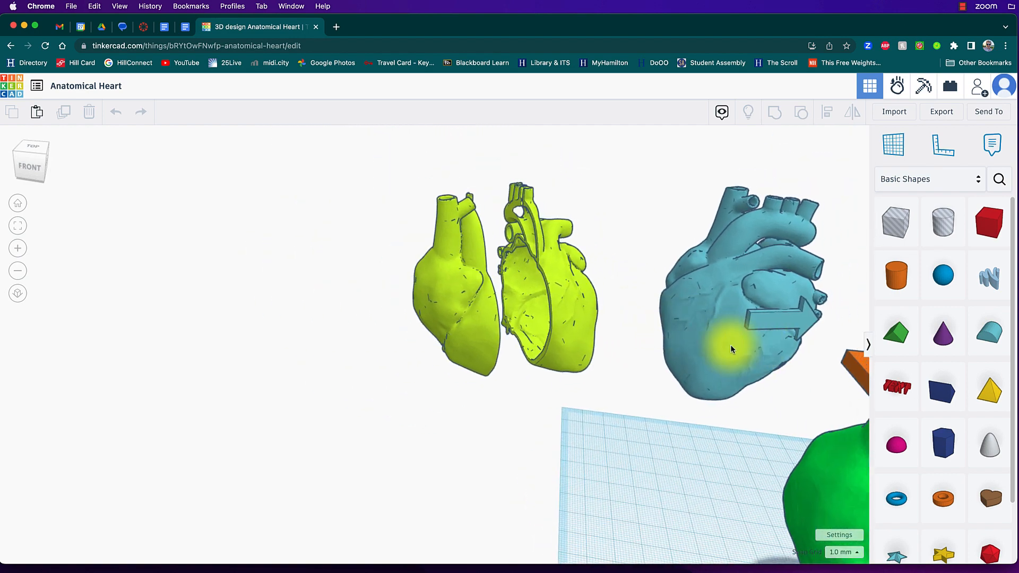
Examine the blue heart with the arrow cutout and the magenta heart on its orange base
{"action": "middle_click_drag", "start_coordinate": [730, 348], "coordinate": [21, 342]}
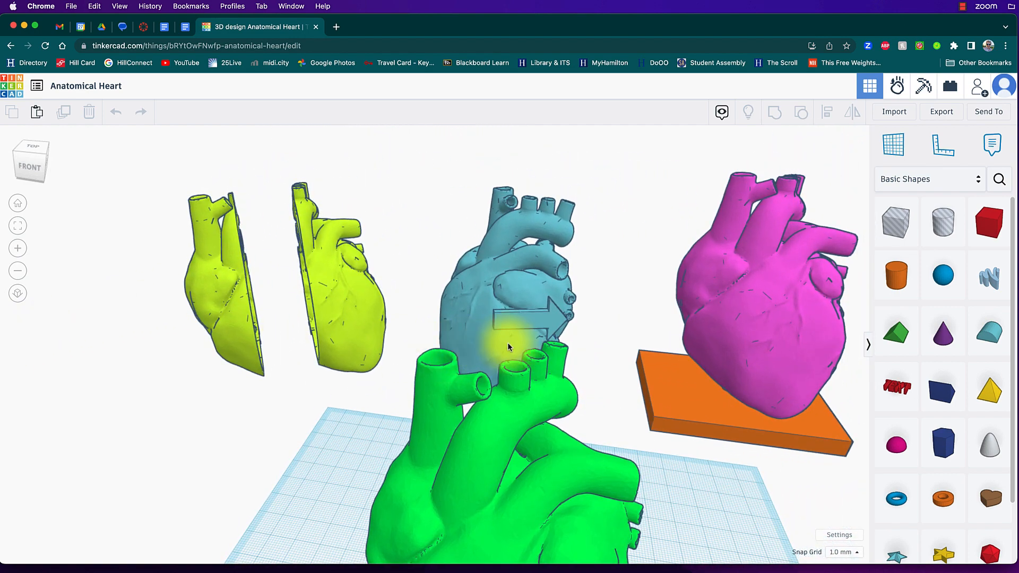
{"action": "middle_click_drag", "start_coordinate": [507, 342], "coordinate": [204, 319]}
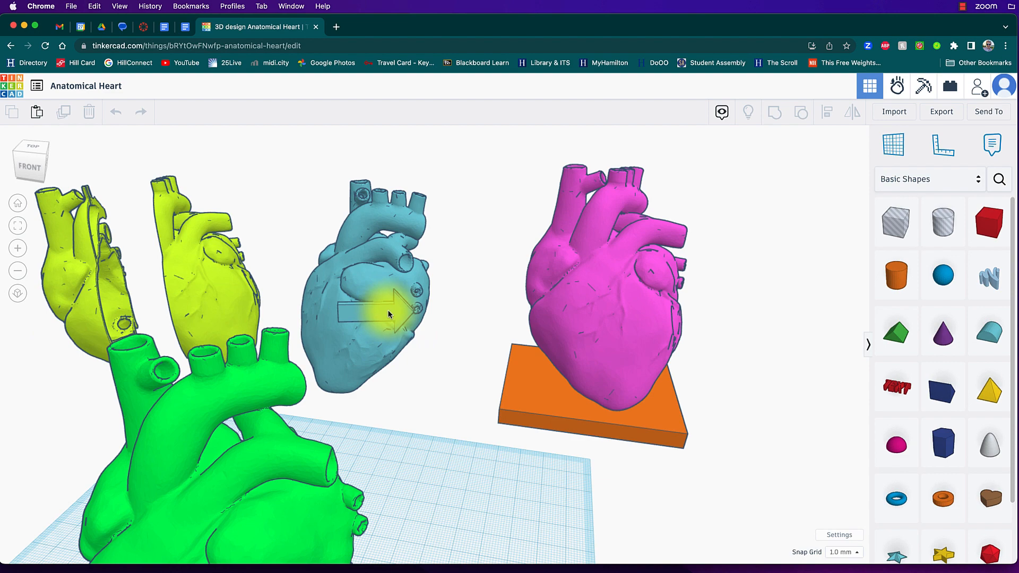
{"action": "right_click_drag", "start_coordinate": [390, 310], "coordinate": [421, 298]}
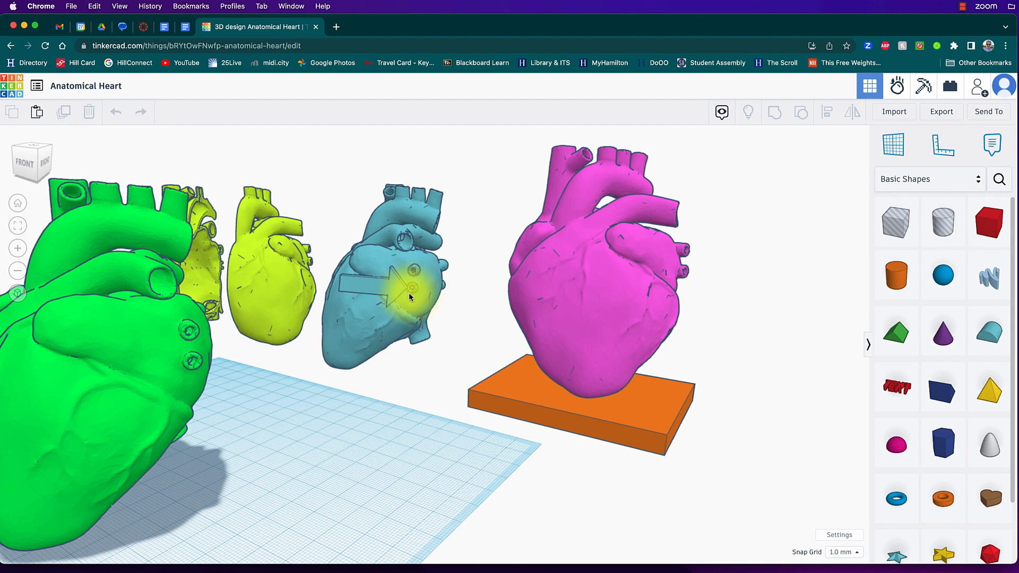
{"action": "right_click_drag", "start_coordinate": [667, 346], "coordinate": [514, 382]}
{"action": "right_click_drag", "start_coordinate": [395, 315], "coordinate": [599, 403]}
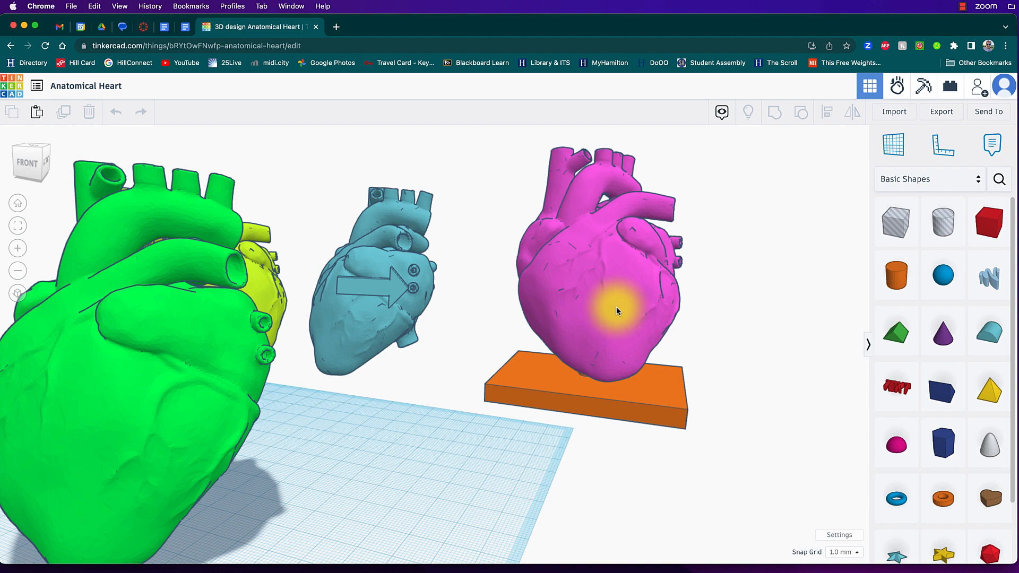
{"action": "scroll", "coordinate": [530, 333], "scroll_direction": "down", "scroll_amount": 5}
{"action": "middle_click_drag", "start_coordinate": [536, 331], "coordinate": [763, 284]}
{"action": "middle_click_drag", "start_coordinate": [510, 391], "coordinate": [584, 381]}
{"action": "right_click_drag", "start_coordinate": [584, 385], "coordinate": [617, 401]}
{"action": "middle_click_drag", "start_coordinate": [595, 353], "coordinate": [604, 425]}
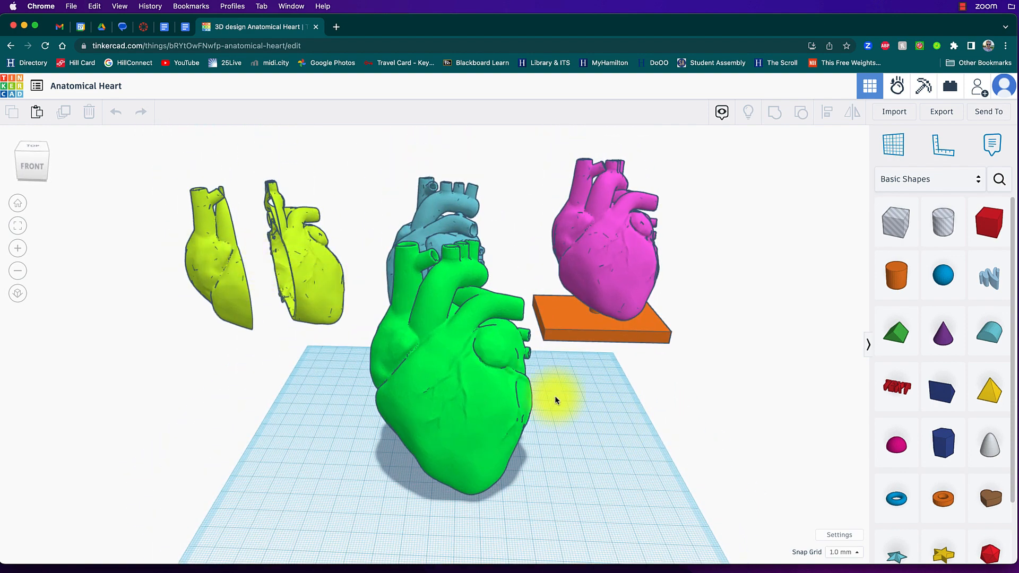
{"action": "middle_click_drag", "start_coordinate": [608, 439], "coordinate": [617, 409]}
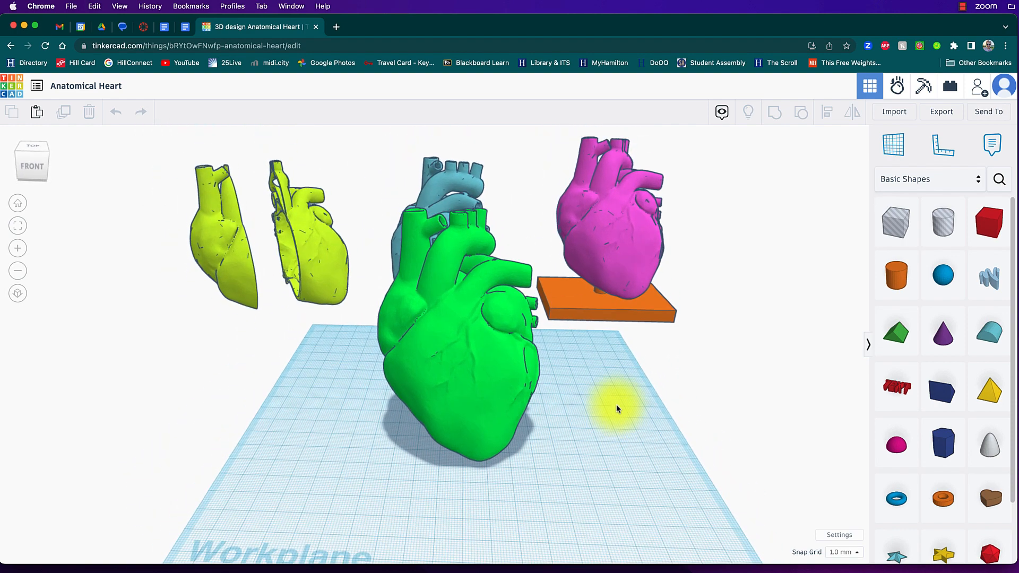
Duplicate the green heart and move the copy off the workplane's left side
{"action": "left_click", "coordinate": [486, 383]}
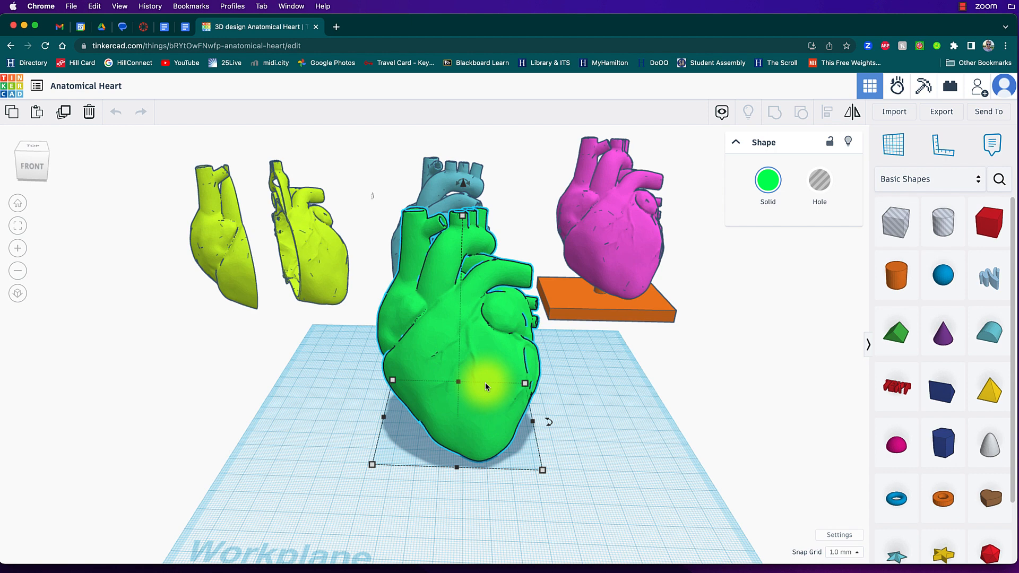
{"action": "left_click", "coordinate": [64, 114]}
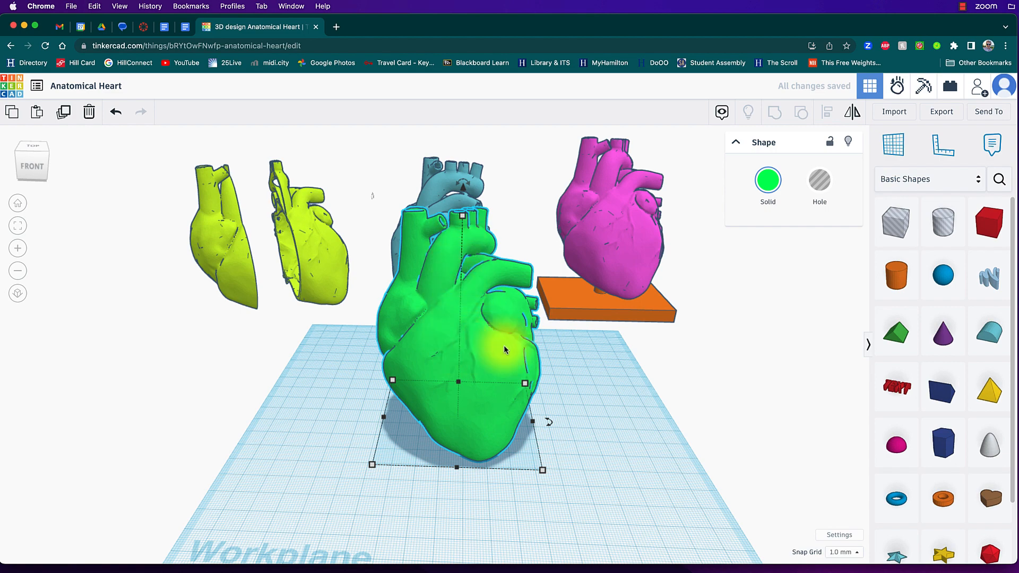
{"action": "left_click_drag", "start_coordinate": [478, 364], "coordinate": [62, 345]}
Hide the yellow-green halves, the blue heart, the magenta heart and its orange base together
{"action": "right_click_drag", "start_coordinate": [648, 364], "coordinate": [435, 400]}
{"action": "scroll", "coordinate": [436, 401], "scroll_direction": "down", "scroll_amount": 3}
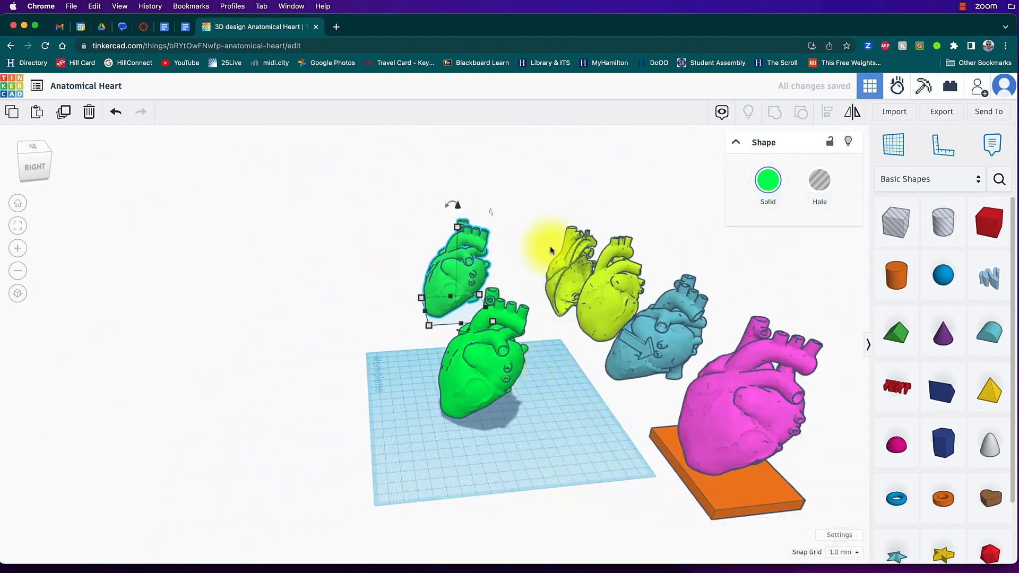
{"action": "left_click_drag", "start_coordinate": [570, 199], "coordinate": [844, 522]}
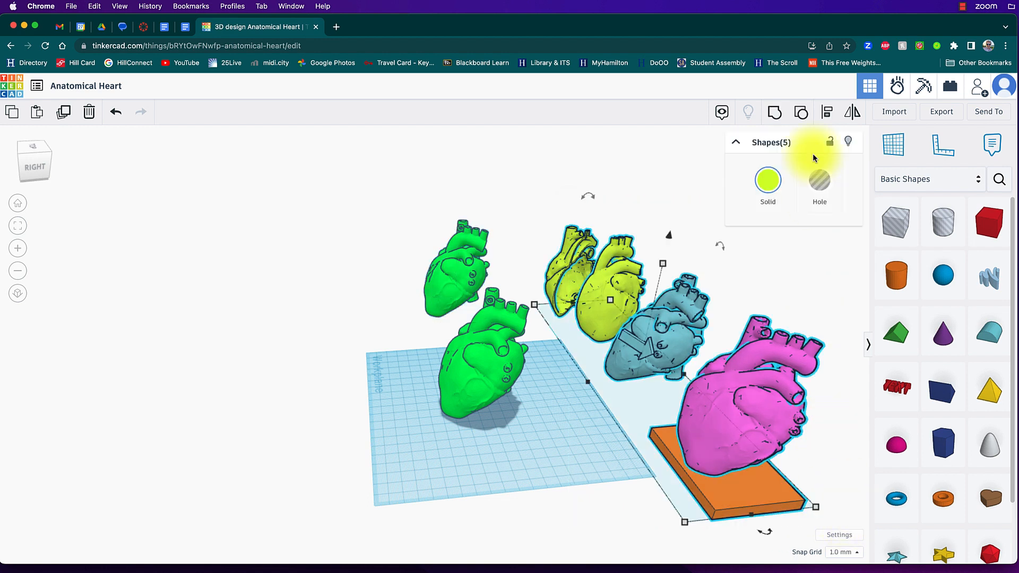
{"action": "left_click", "coordinate": [850, 143]}
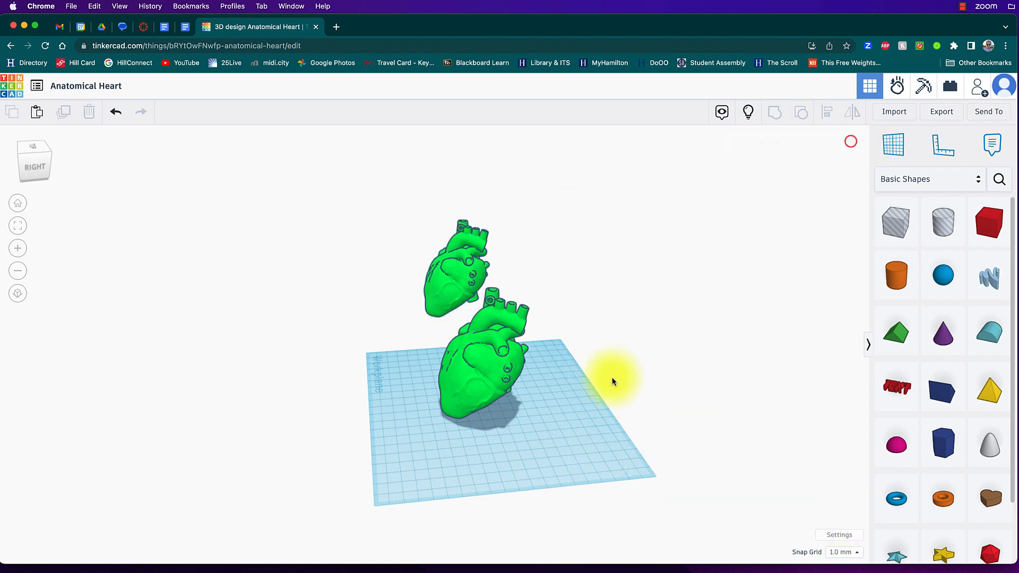
Place a solid box at the green heart on the workplane and stretch its depth to about 98 mm
{"action": "right_click_drag", "start_coordinate": [609, 380], "coordinate": [522, 364]}
{"action": "scroll", "coordinate": [534, 367], "scroll_direction": "up", "scroll_amount": 2}
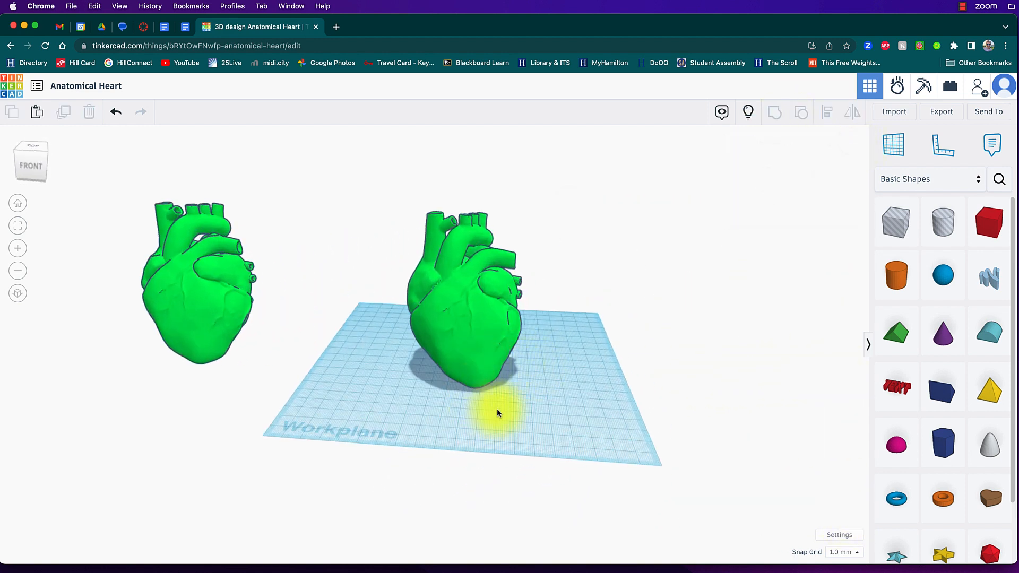
{"action": "middle_click_drag", "start_coordinate": [497, 409], "coordinate": [596, 443]}
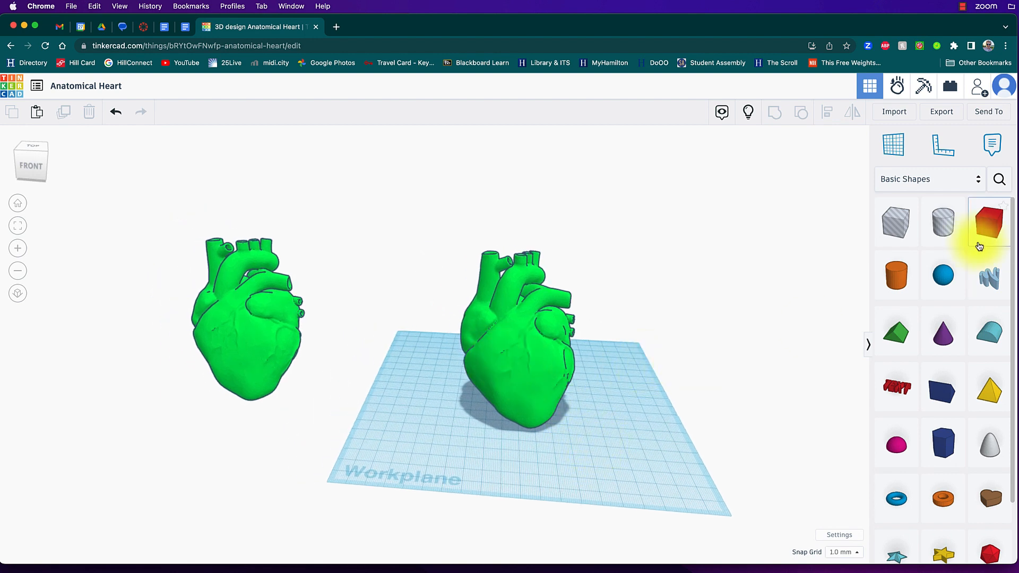
{"action": "left_click_drag", "start_coordinate": [985, 221], "coordinate": [546, 438]}
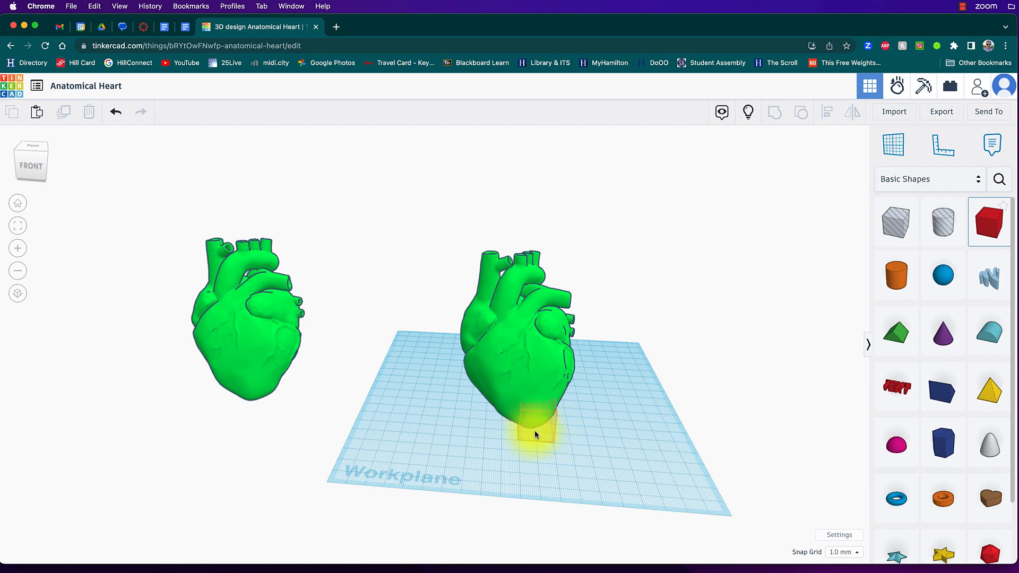
{"action": "left_click_drag", "start_coordinate": [535, 434], "coordinate": [534, 433]}
{"action": "right_click_drag", "start_coordinate": [600, 449], "coordinate": [310, 428]}
{"action": "left_click_drag", "start_coordinate": [347, 412], "coordinate": [469, 417]}
Enlarge the box to about 39 mm wide and 103 mm tall over the heart's right half, and make it a hole
{"action": "right_click_drag", "start_coordinate": [385, 459], "coordinate": [480, 417]}
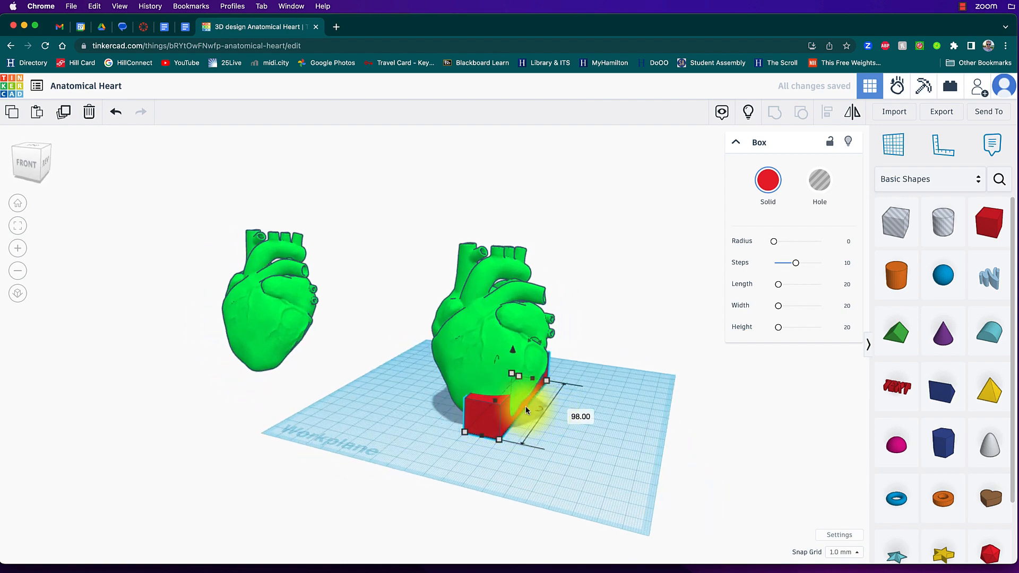
{"action": "left_click_drag", "start_coordinate": [525, 405], "coordinate": [552, 416]}
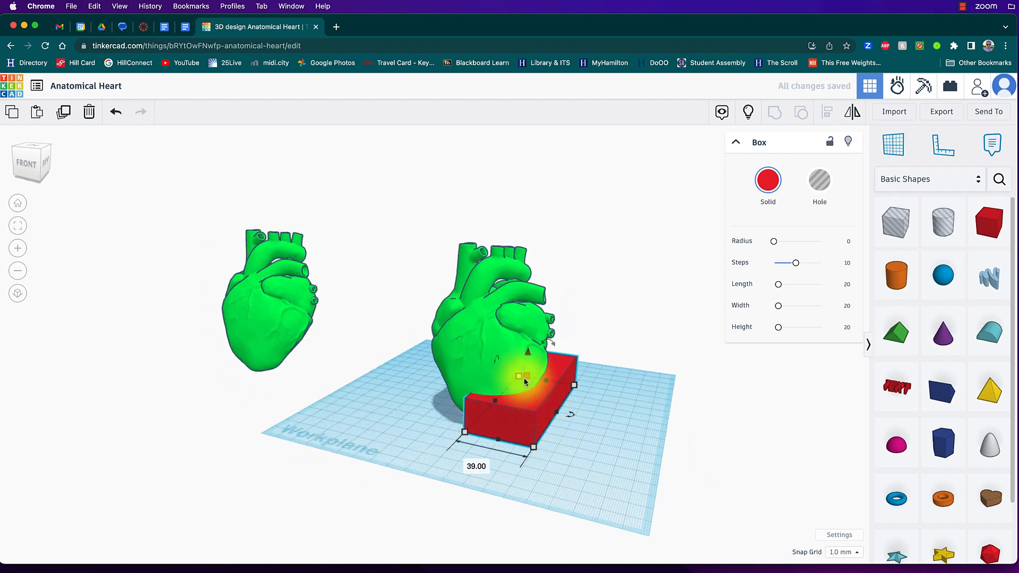
{"action": "left_click_drag", "start_coordinate": [524, 375], "coordinate": [527, 237]}
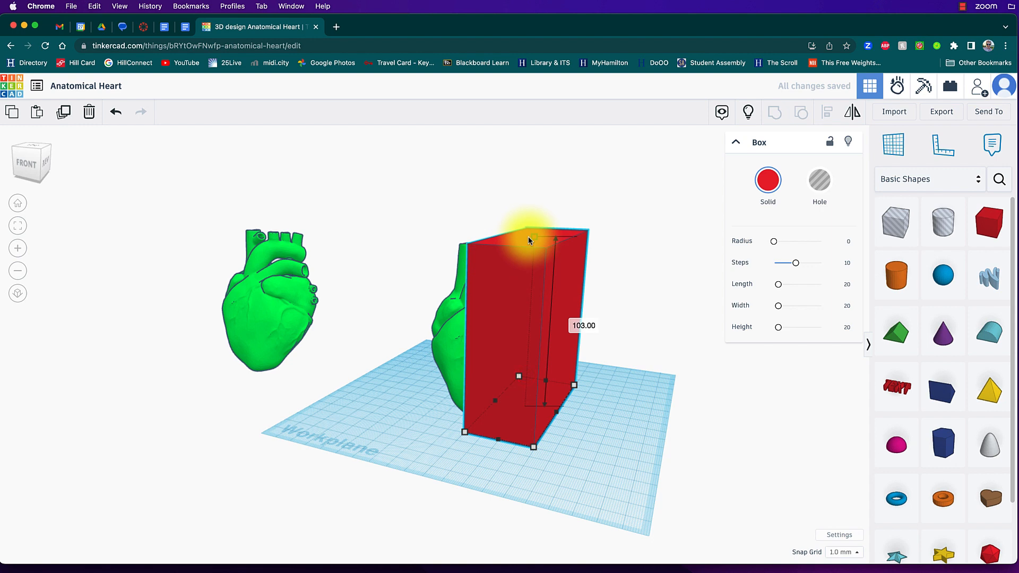
{"action": "left_click", "coordinate": [819, 180]}
{"action": "right_click_drag", "start_coordinate": [636, 391], "coordinate": [667, 388]}
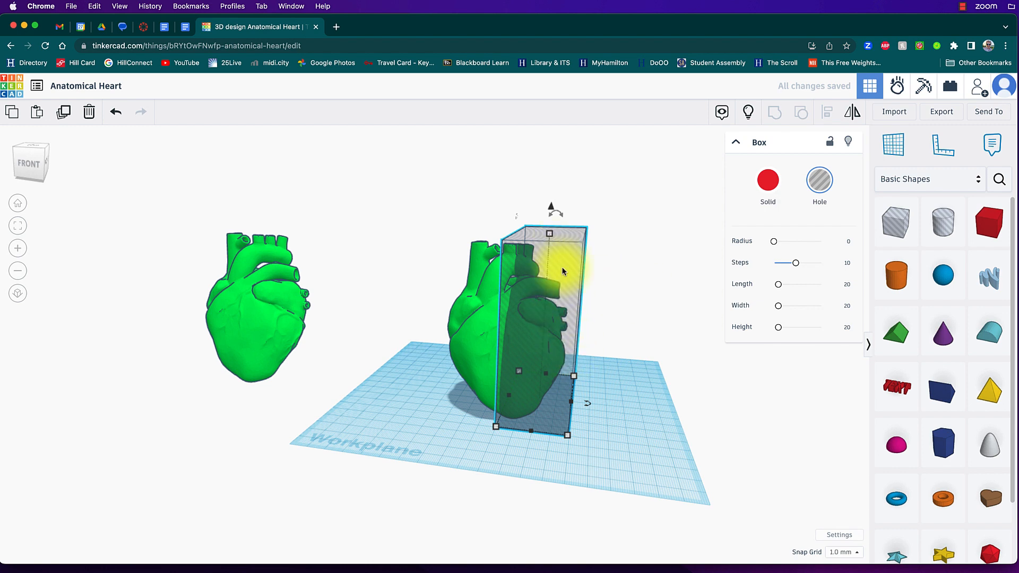
{"action": "right_click_drag", "start_coordinate": [484, 288], "coordinate": [507, 322]}
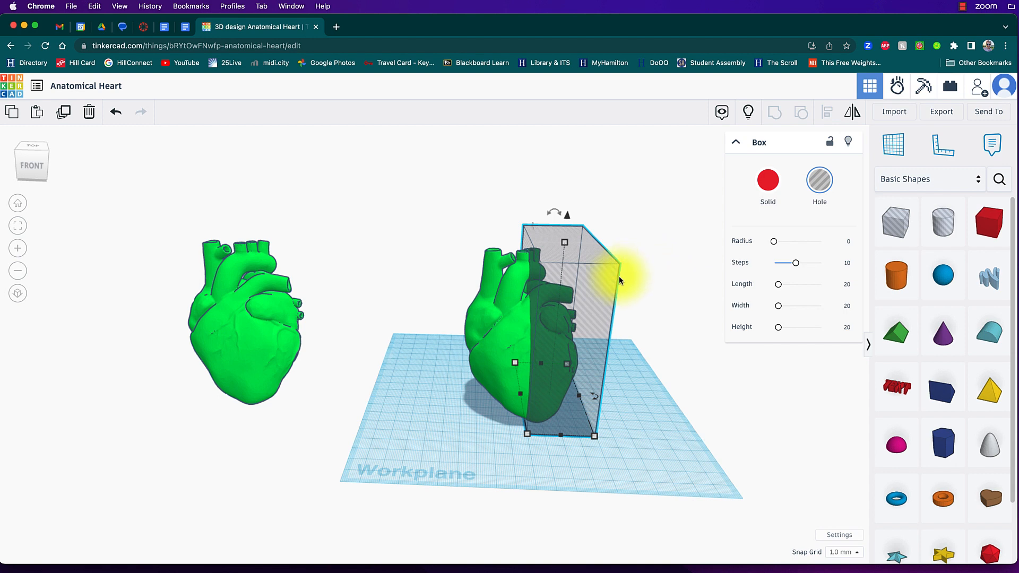
Duplicate the hole box and move the copy over the heart's left half
{"action": "left_click", "coordinate": [687, 252]}
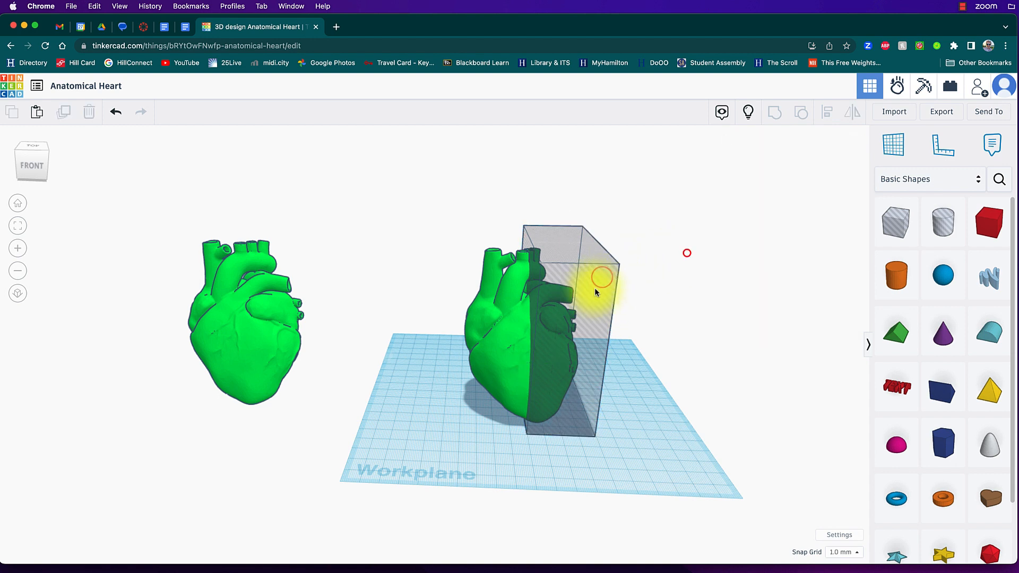
{"action": "left_click", "coordinate": [599, 282]}
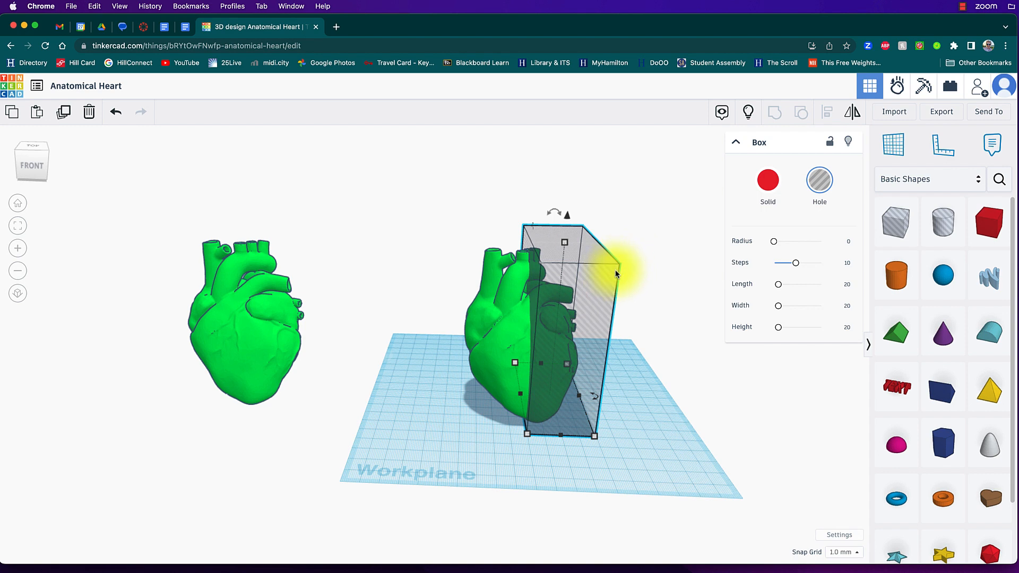
{"action": "left_click", "coordinate": [64, 113]}
{"action": "scroll", "coordinate": [670, 415], "scroll_direction": "up", "scroll_amount": 2}
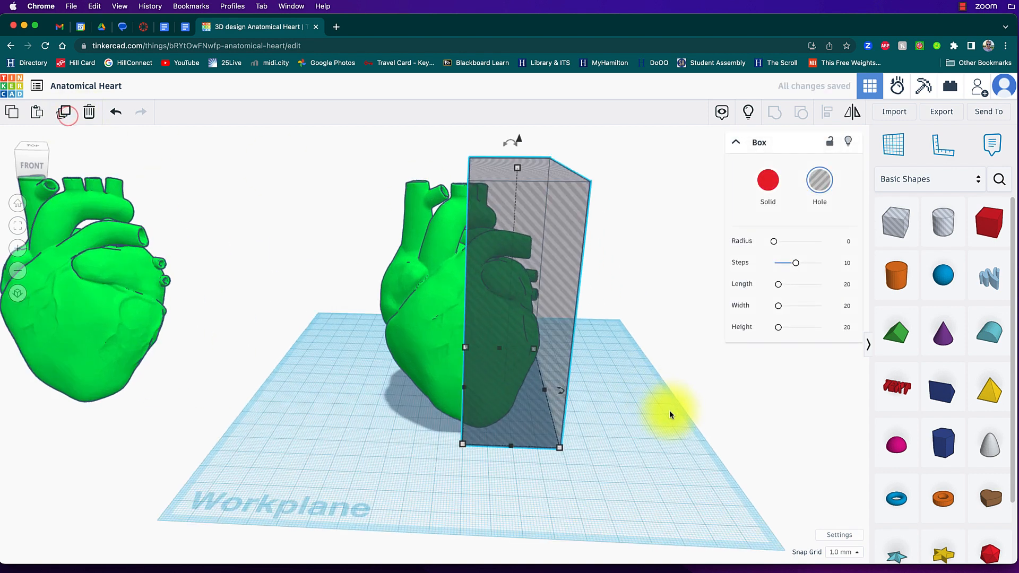
{"action": "left_click_drag", "start_coordinate": [560, 311], "coordinate": [447, 307]}
Shift the copied hole box 1 mm toward the original so their facing sides meet without a gap
{"action": "scroll", "coordinate": [471, 432], "scroll_direction": "up", "scroll_amount": 6}
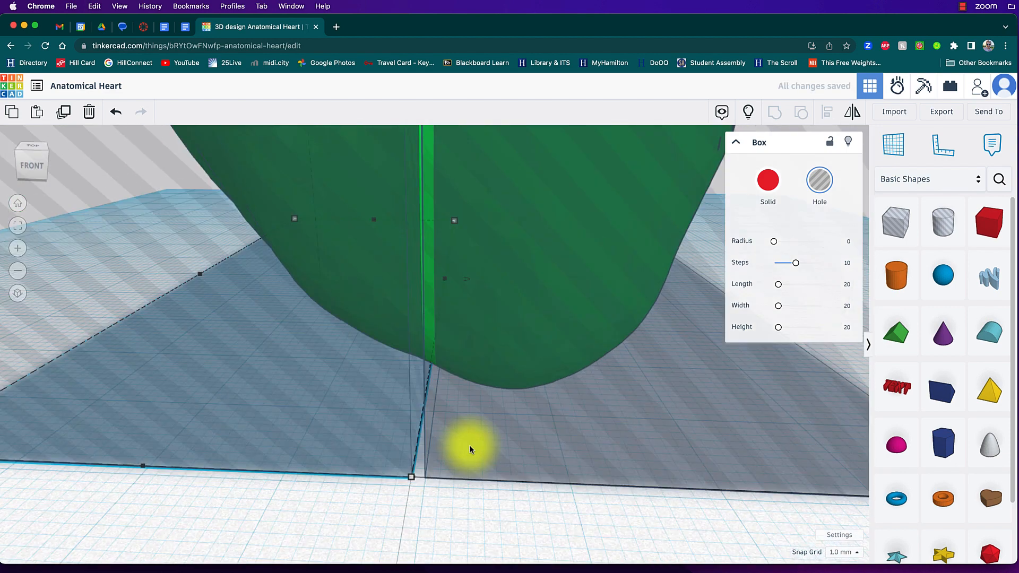
{"action": "left_click_drag", "start_coordinate": [375, 451], "coordinate": [383, 452]}
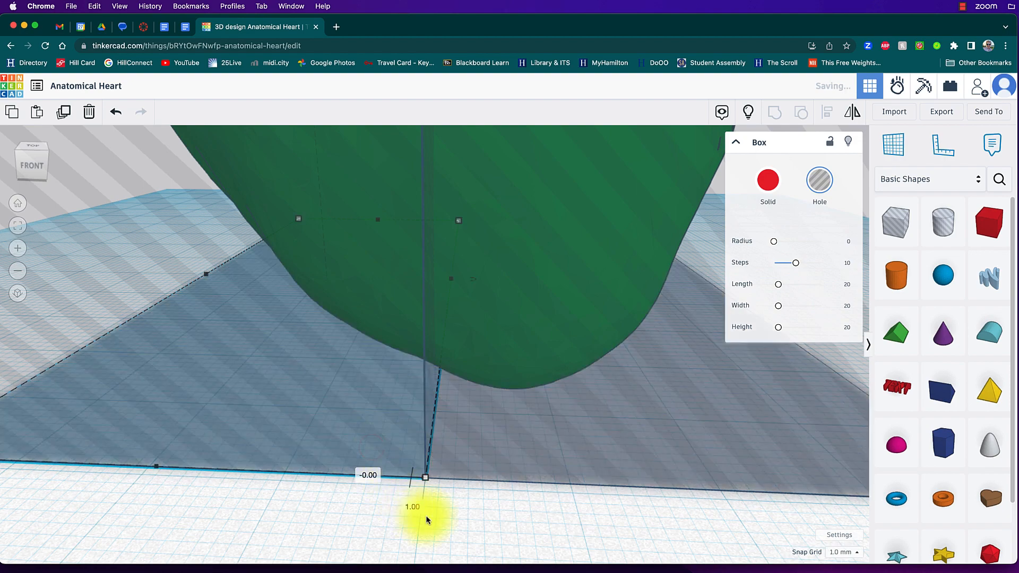
{"action": "right_click_drag", "start_coordinate": [425, 518], "coordinate": [473, 518]}
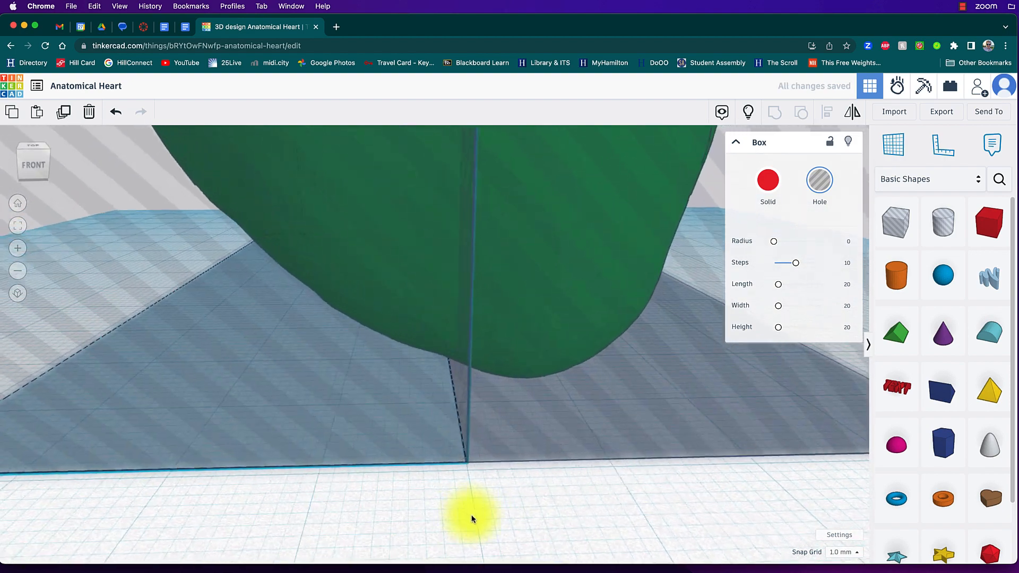
{"action": "scroll", "coordinate": [471, 501], "scroll_direction": "down", "scroll_amount": 6}
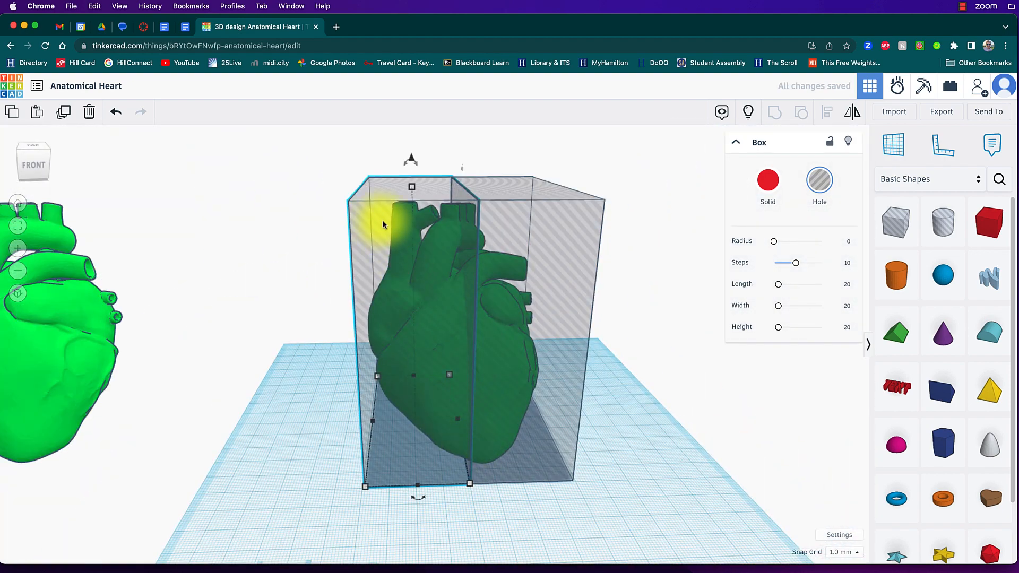
Hide the hole box over the heart's left half and duplicate the green heart in place
{"action": "left_click", "coordinate": [849, 142]}
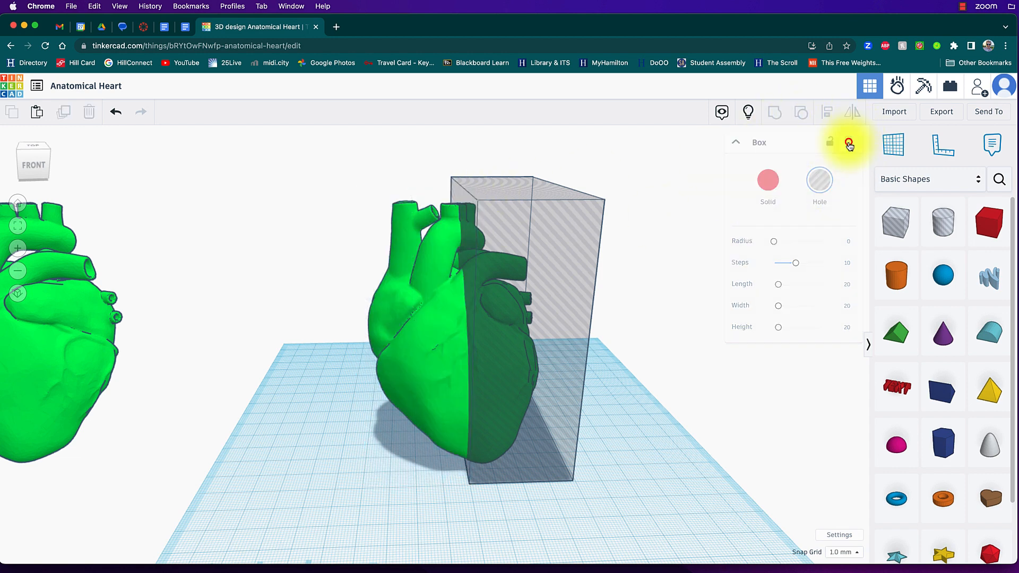
{"action": "left_click", "coordinate": [437, 334]}
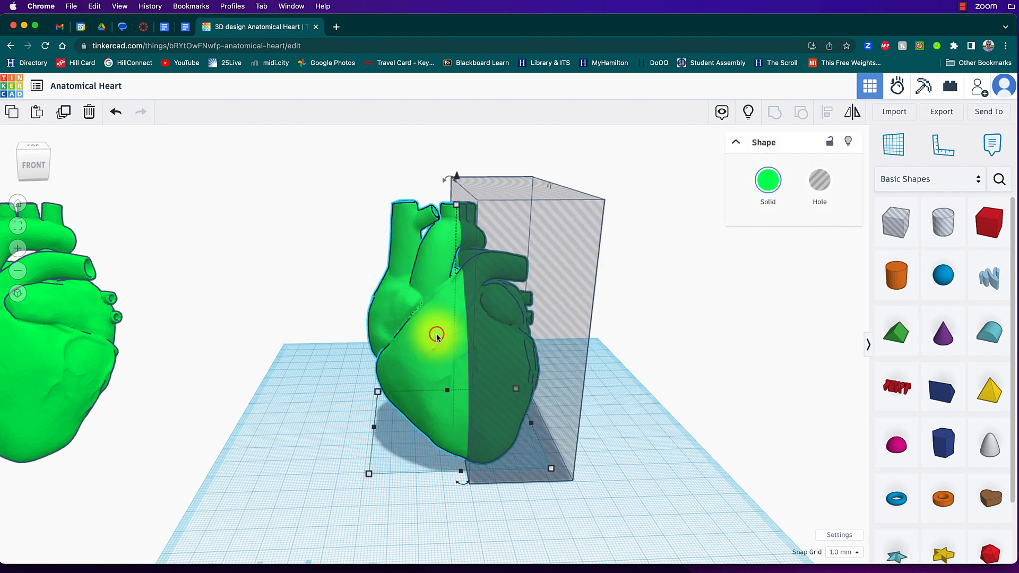
{"action": "left_click", "coordinate": [67, 115]}
{"action": "left_click", "coordinate": [403, 329]}
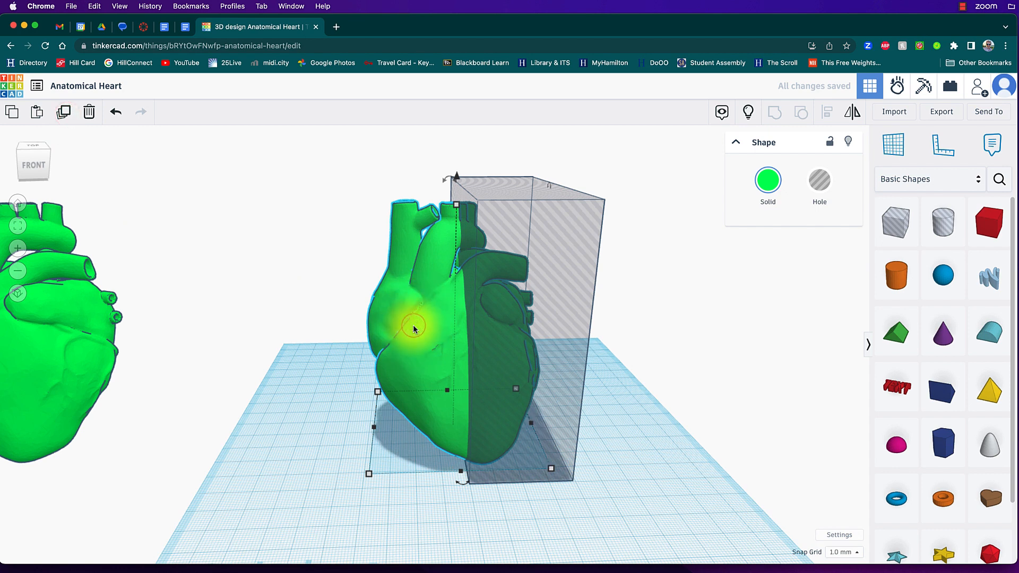
{"action": "left_click", "coordinate": [291, 195]}
Group one green heart on the workplane with the remaining hole box to cut away its right half
{"action": "left_click", "coordinate": [408, 235]}
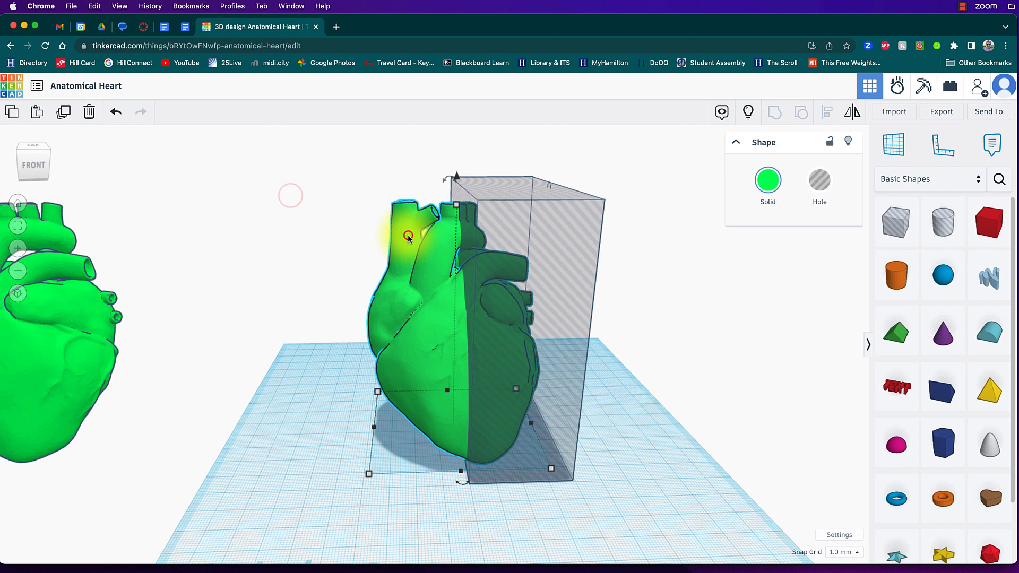
{"action": "left_click", "coordinate": [525, 185], "text": "shift"}
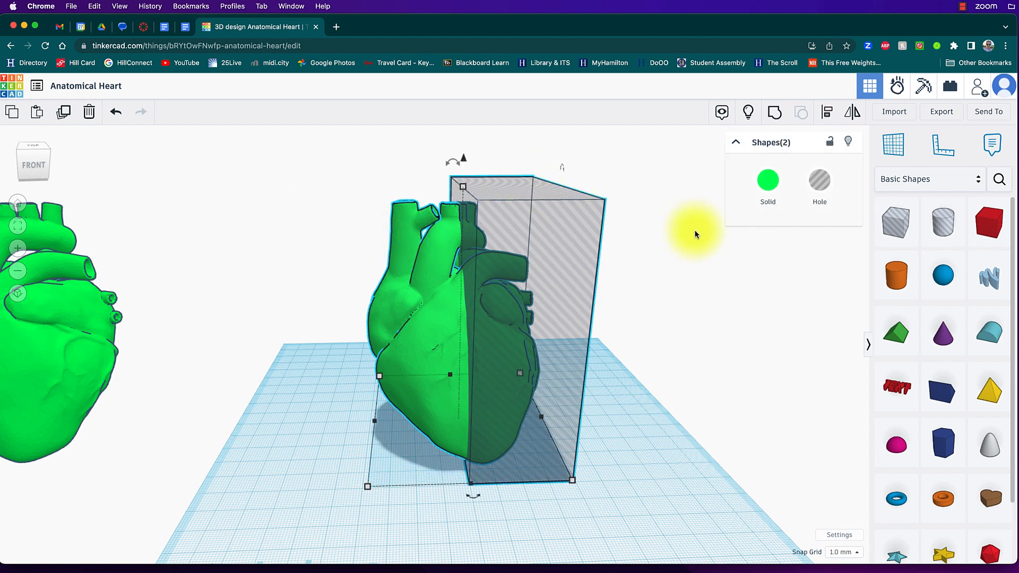
{"action": "left_click", "coordinate": [775, 114]}
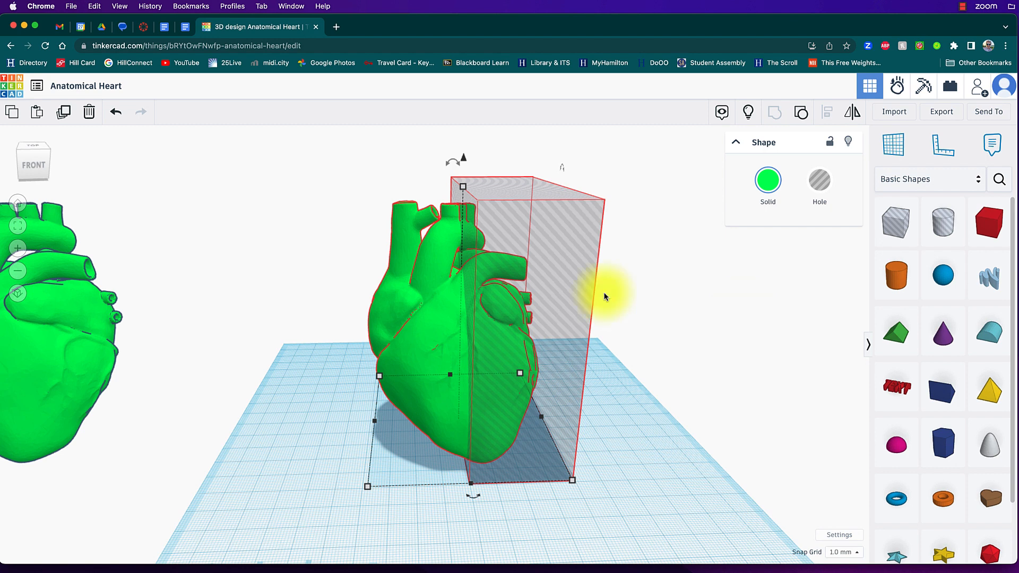
Undo the last change to the cut heart half and show all hidden shapes
{"action": "key", "text": "super+z"}
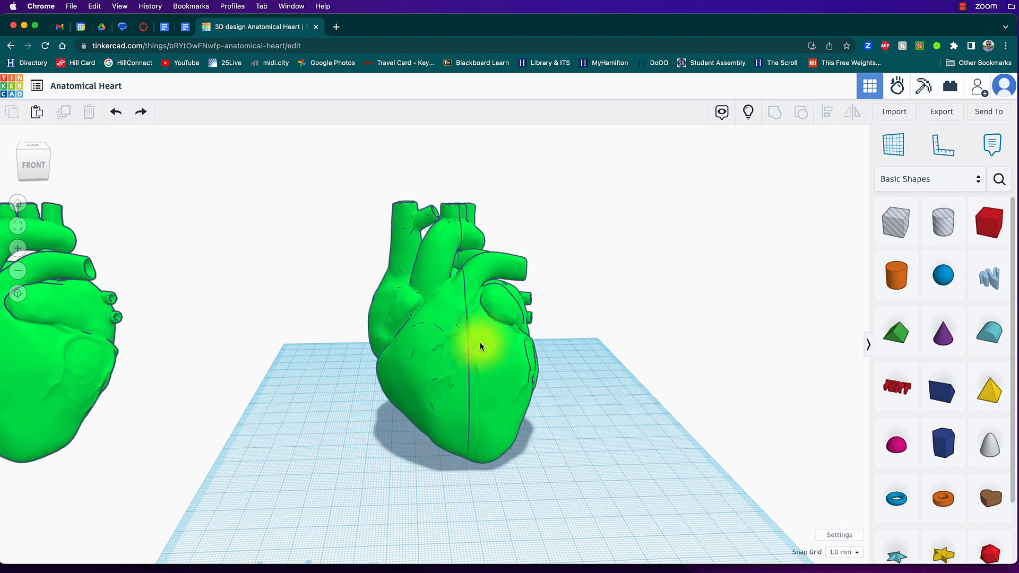
{"action": "left_click", "coordinate": [424, 365]}
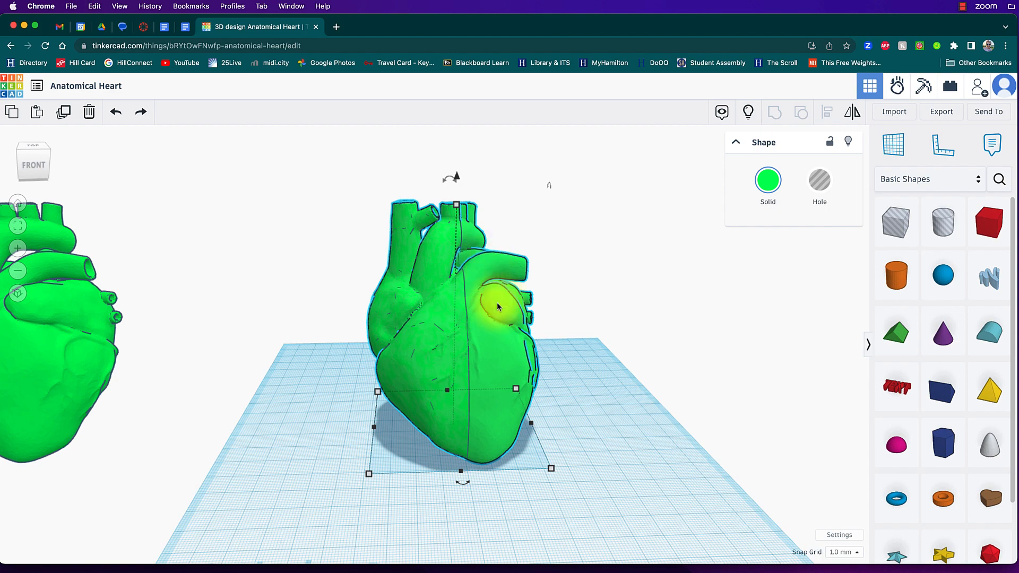
{"action": "left_click", "coordinate": [747, 113]}
Hide the yellow heart halves, the blue heart, and the magenta heart with its orange base
{"action": "right_click_drag", "start_coordinate": [734, 306], "coordinate": [543, 344]}
{"action": "scroll", "coordinate": [543, 344], "scroll_direction": "down", "scroll_amount": 8}
{"action": "right_click_drag", "start_coordinate": [718, 392], "coordinate": [373, 281]}
{"action": "mouse_move", "coordinate": [753, 333]}
{"action": "right_mouse_down"}
{"action": "mouse_move", "coordinate": [707, 342]}
{"action": "mouse_move", "coordinate": [573, 221]}
{"action": "right_mouse_up"}
{"action": "left_click_drag", "start_coordinate": [501, 143], "coordinate": [610, 504]}
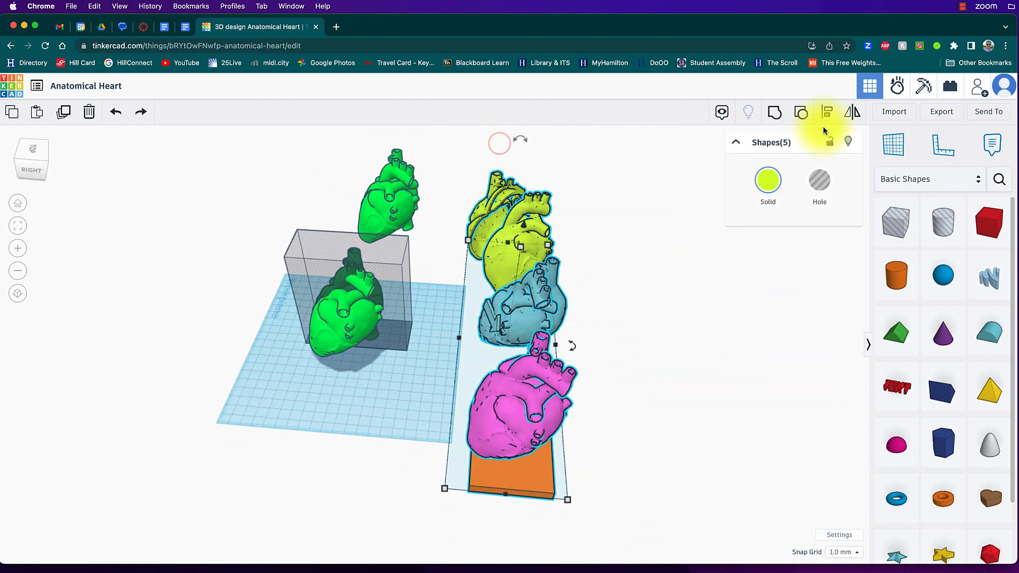
{"action": "left_click", "coordinate": [847, 141]}
{"action": "right_click_drag", "start_coordinate": [444, 391], "coordinate": [742, 343]}
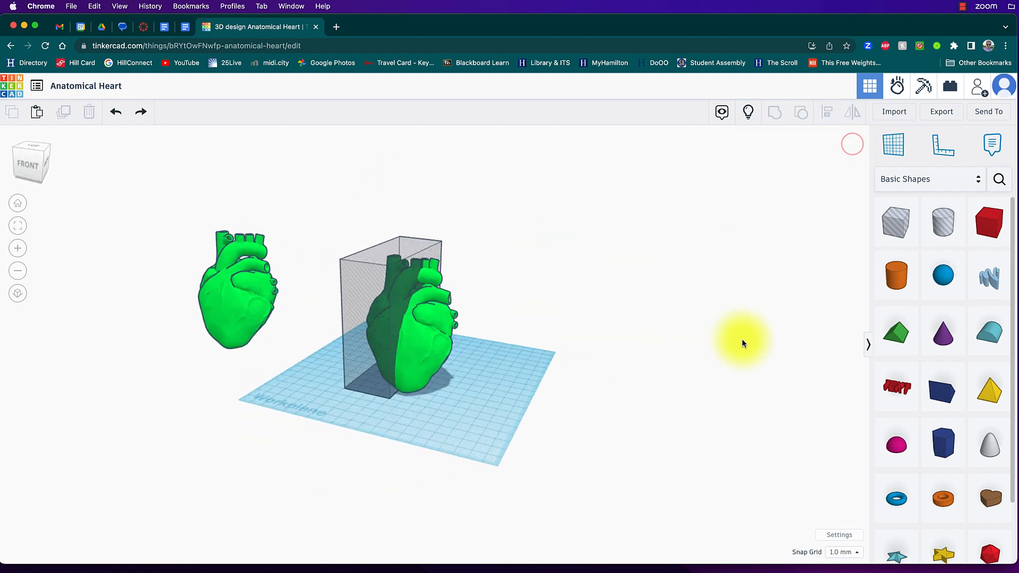
{"action": "scroll", "coordinate": [498, 349], "scroll_direction": "up", "scroll_amount": 6}
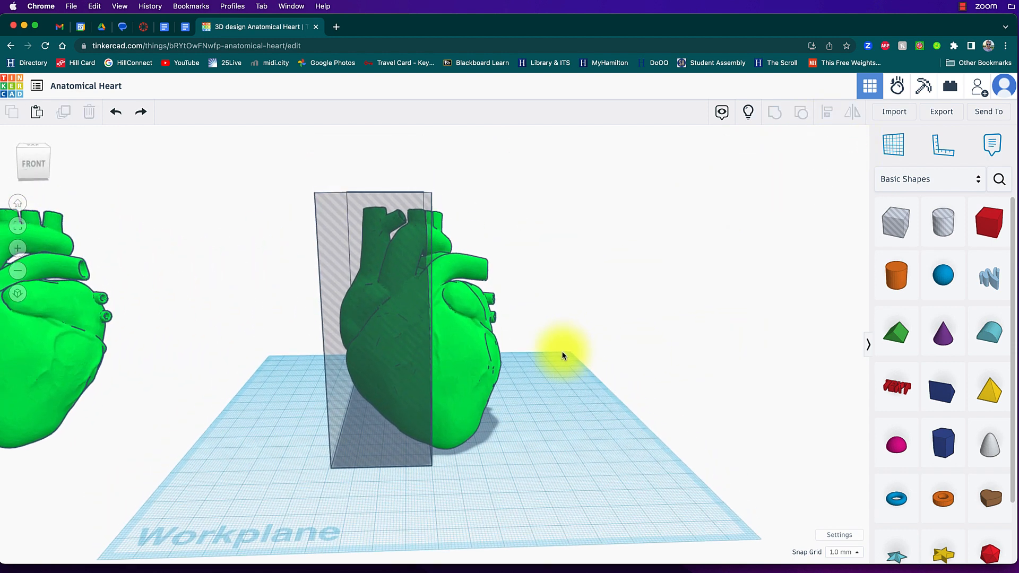
Group the full green heart on the workplane with the remaining hole box to cut away its left half
{"action": "left_click", "coordinate": [483, 348]}
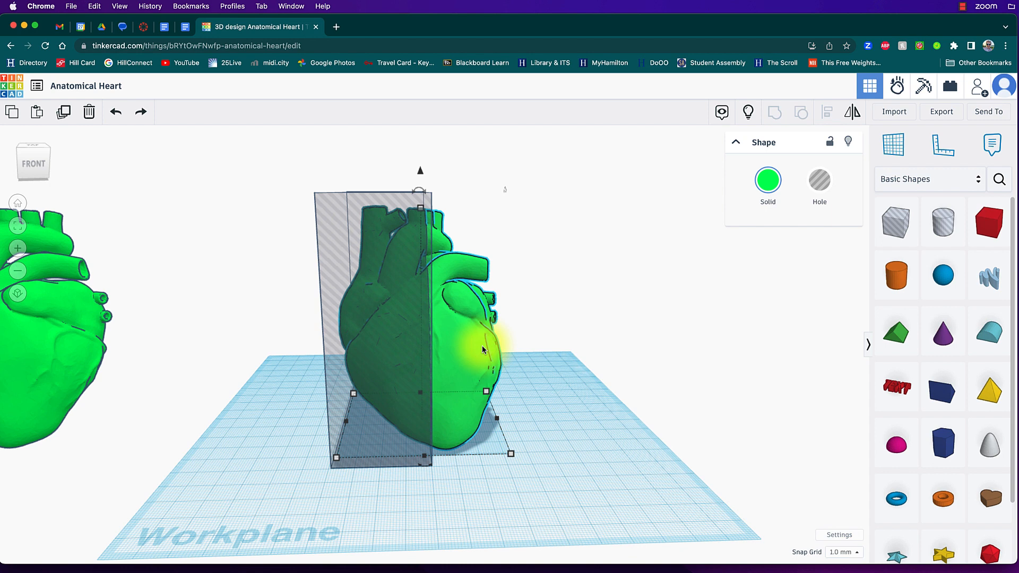
{"action": "left_click", "coordinate": [334, 209], "text": "shift"}
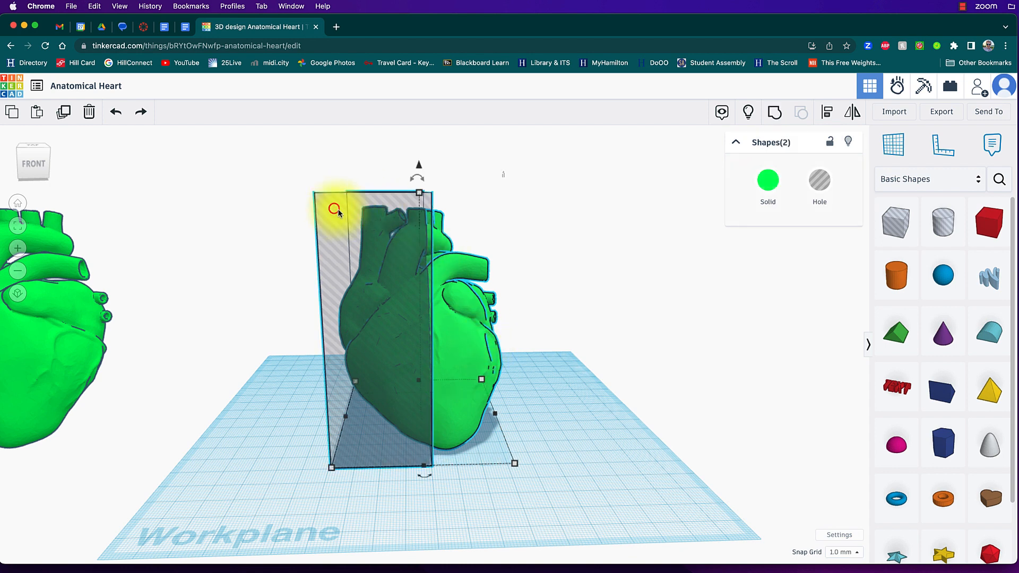
{"action": "left_click", "coordinate": [780, 117]}
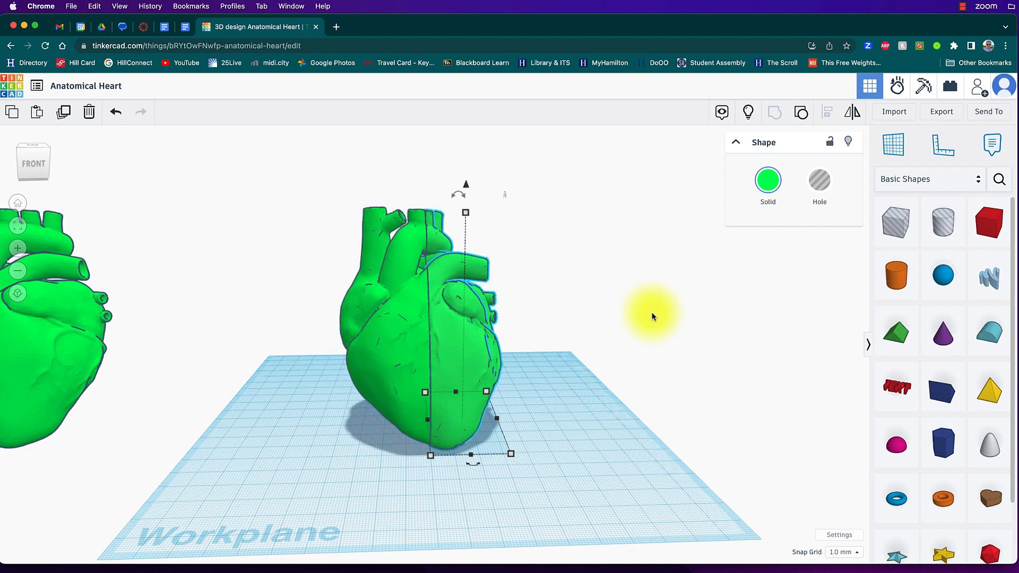
{"action": "left_click_drag", "start_coordinate": [663, 366], "coordinate": [687, 405]}
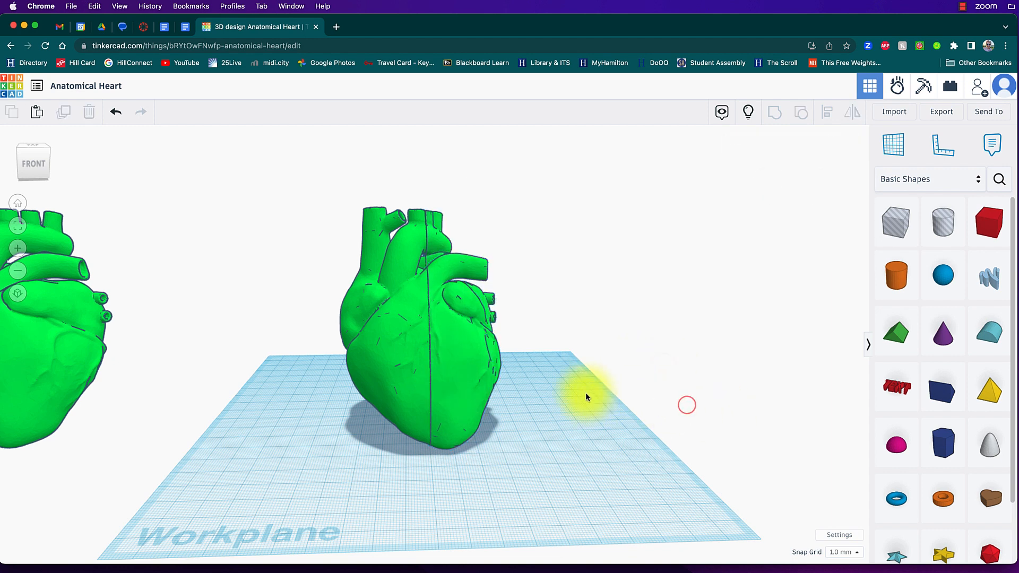
Pull the two heart halves apart, moving the right half about 24 mm and the left half about 47 mm outward
{"action": "left_click", "coordinate": [473, 390]}
{"action": "left_click_drag", "start_coordinate": [443, 407], "coordinate": [527, 359]}
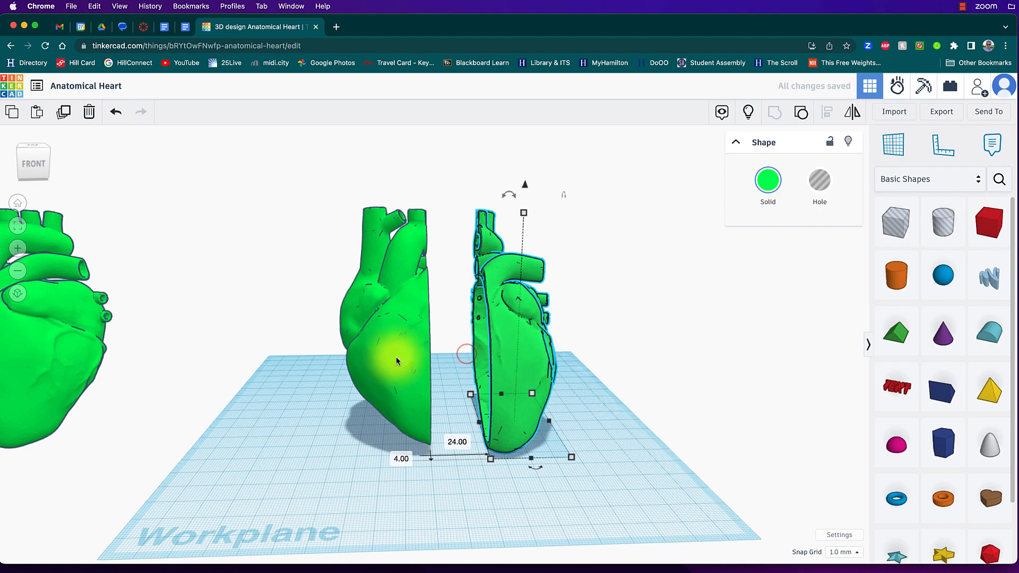
{"action": "left_click_drag", "start_coordinate": [410, 346], "coordinate": [283, 358]}
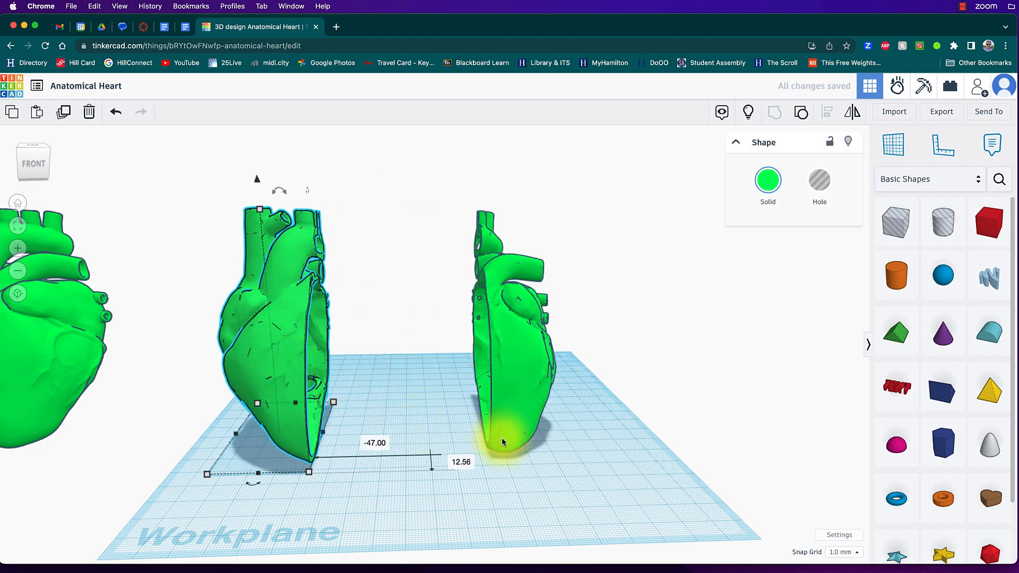
{"action": "right_click_drag", "start_coordinate": [503, 438], "coordinate": [675, 339]}
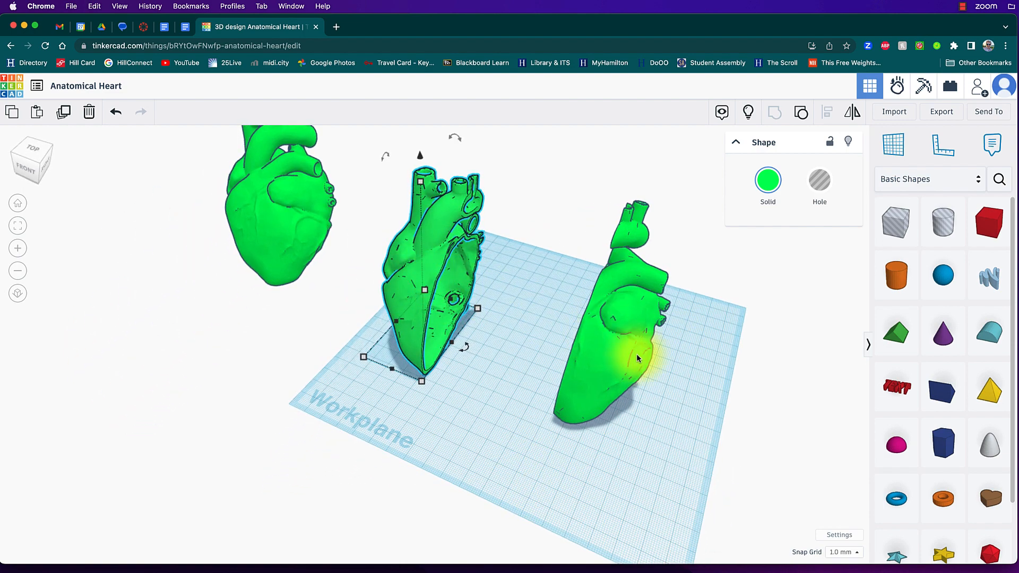
Delete both green heart halves from the workplane and show all hidden shapes
{"action": "left_click", "coordinate": [613, 351], "text": "shift"}
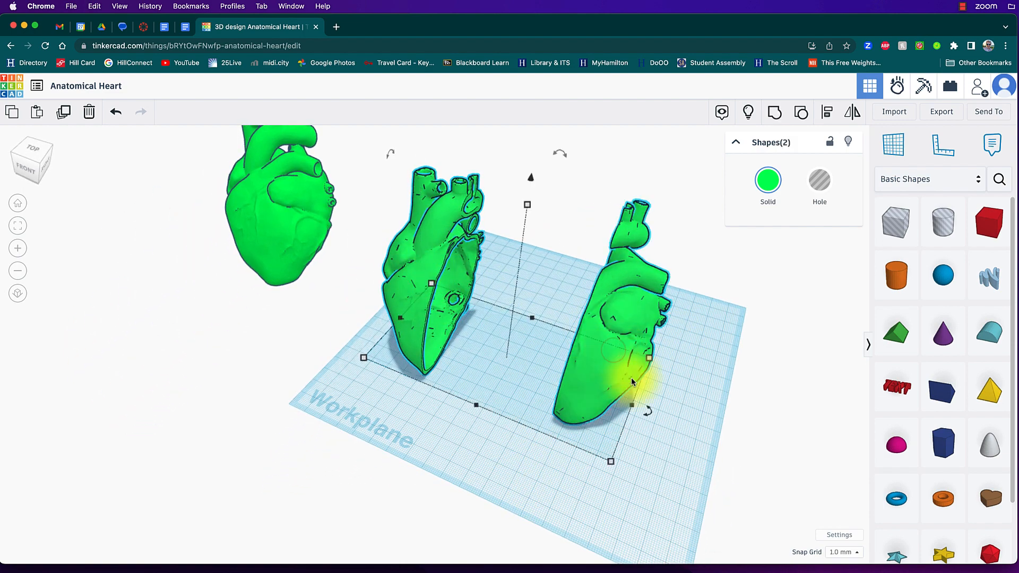
{"action": "key", "text": "Delete"}
{"action": "left_click", "coordinate": [748, 114]}
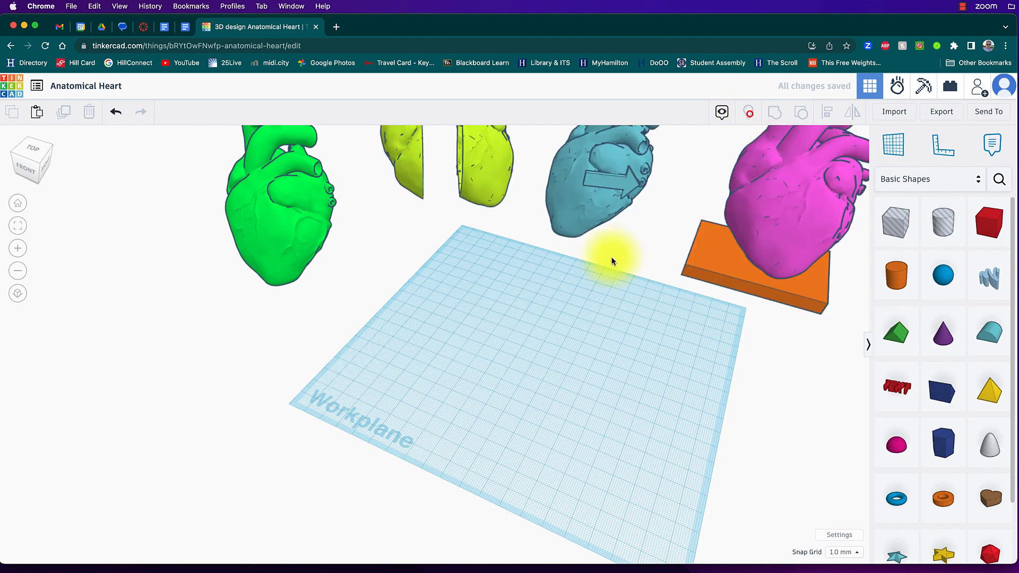
{"action": "left_click", "coordinate": [495, 275]}
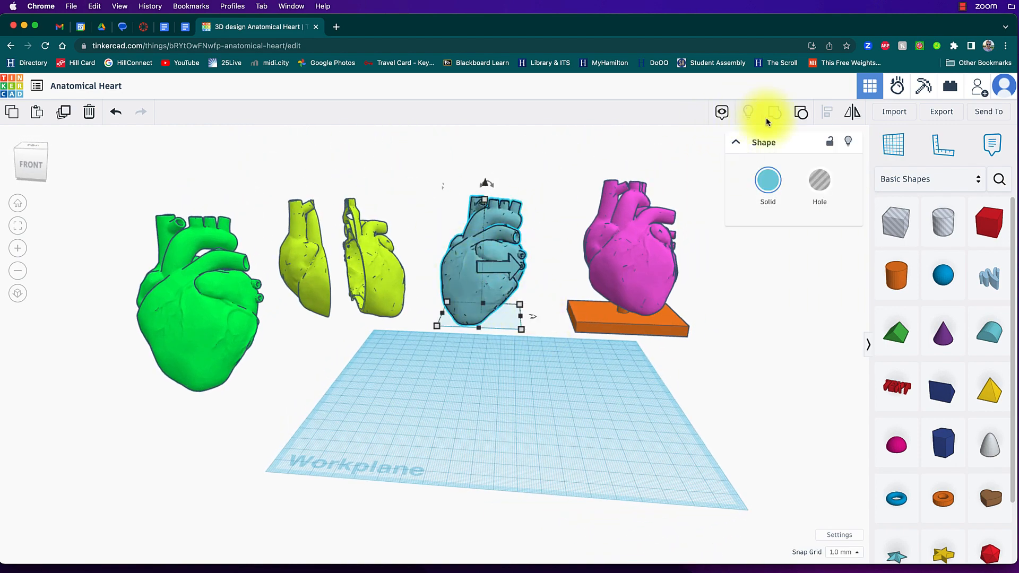
{"action": "left_click", "coordinate": [754, 298]}
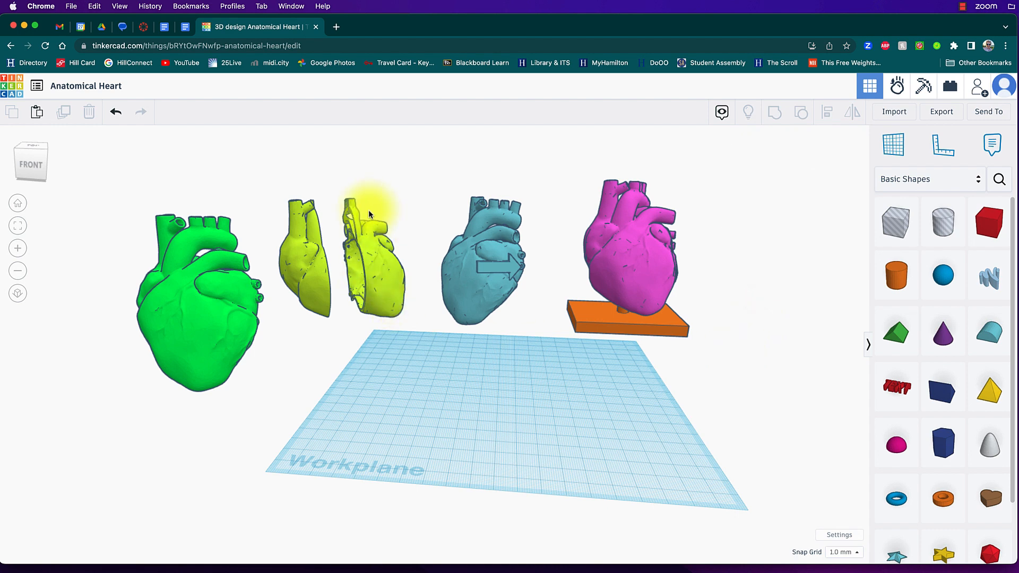
Duplicate the green heart and move the copy about 186 mm over onto the workplane
{"action": "left_click", "coordinate": [218, 332]}
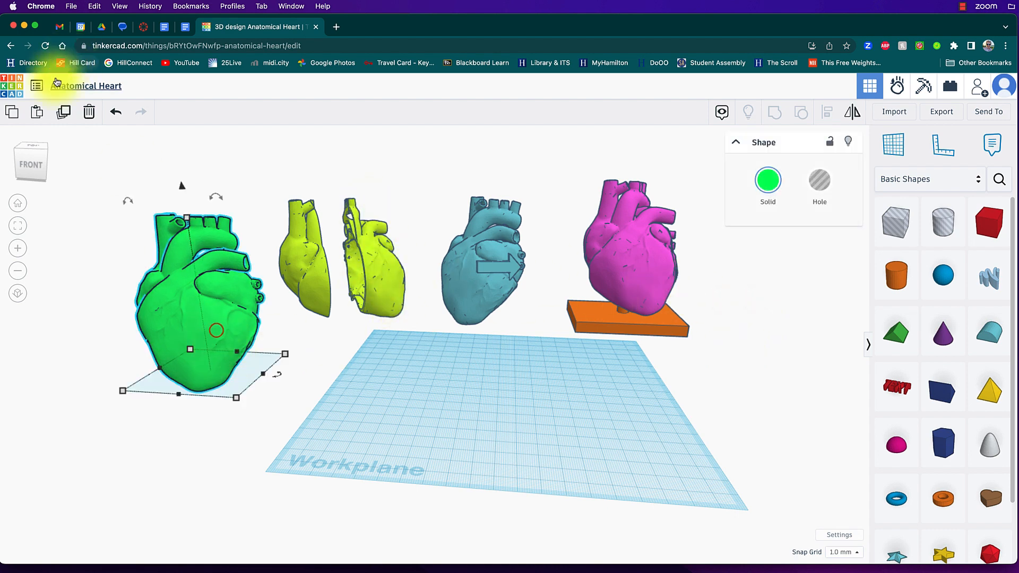
{"action": "left_click", "coordinate": [62, 113]}
{"action": "left_click_drag", "start_coordinate": [220, 339], "coordinate": [547, 335]}
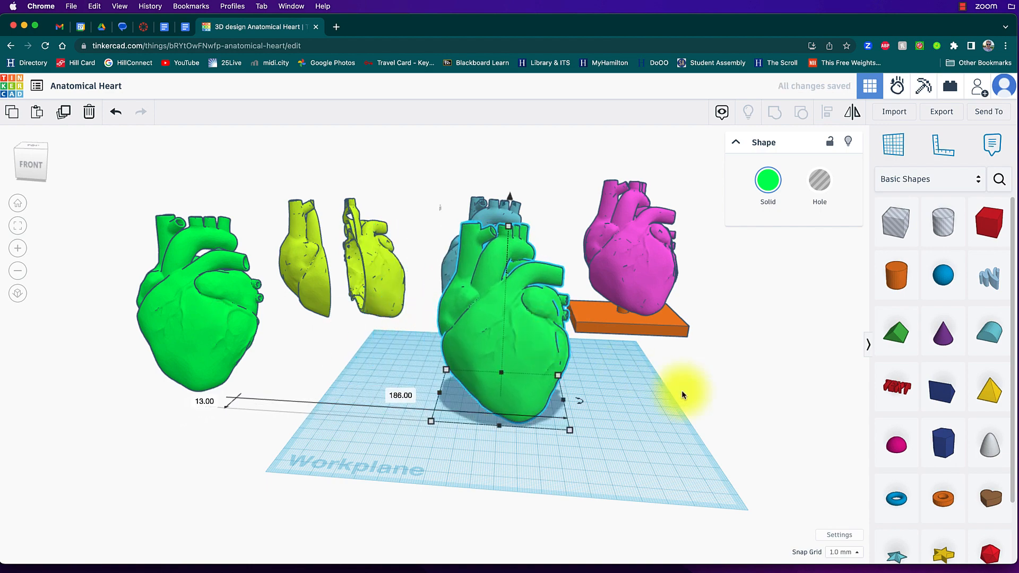
Hide the five yellow, blue, magenta and orange sample shapes, keeping only the two green hearts in view
{"action": "right_click_drag", "start_coordinate": [680, 393], "coordinate": [478, 227]}
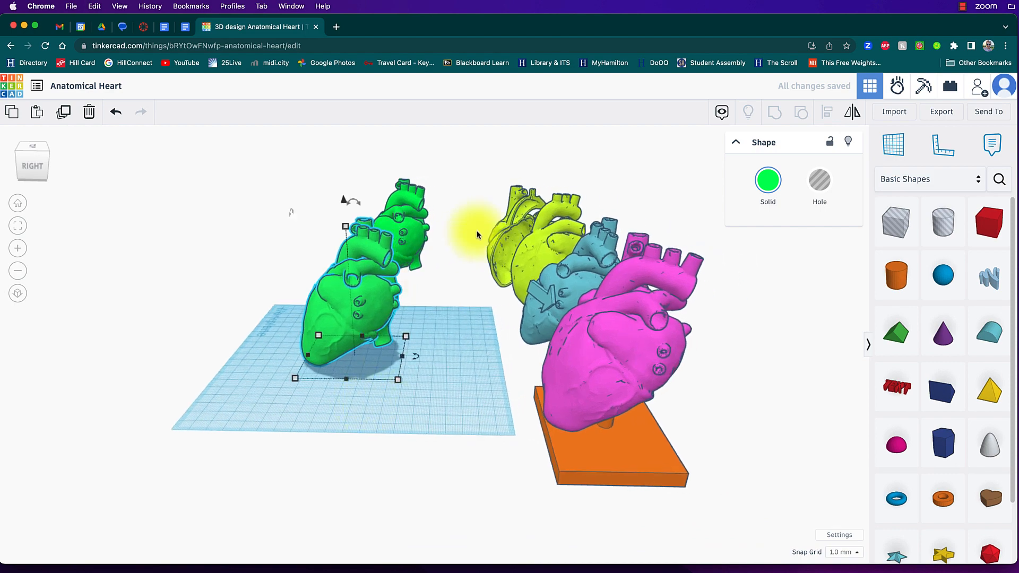
{"action": "left_click_drag", "start_coordinate": [486, 175], "coordinate": [744, 512]}
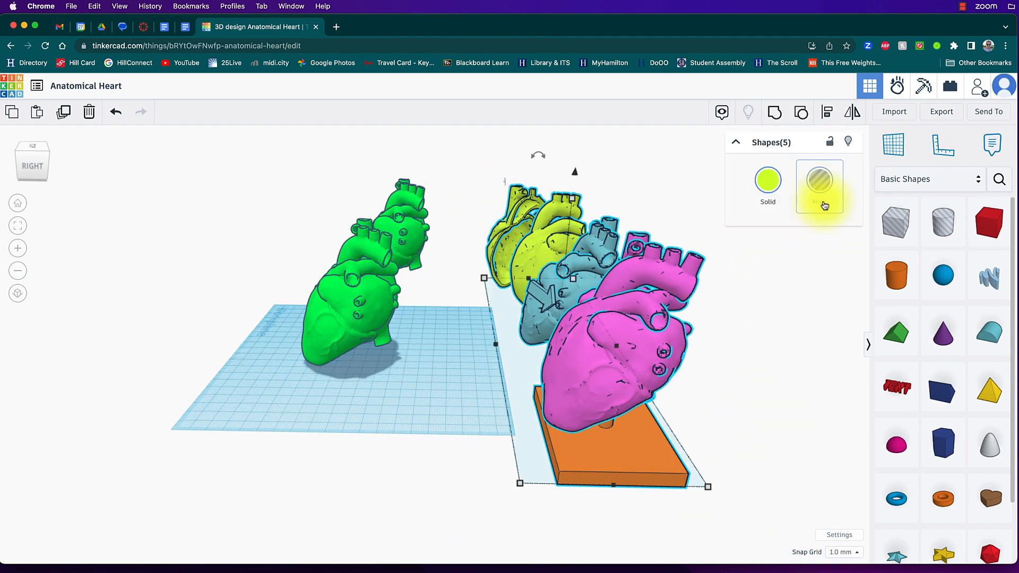
{"action": "left_click", "coordinate": [847, 140]}
{"action": "right_click_drag", "start_coordinate": [596, 370], "coordinate": [798, 407]}
Search the community shapes for "arrow" and place the blue single-headed arrow in front of the heart
{"action": "left_click", "coordinate": [997, 179]}
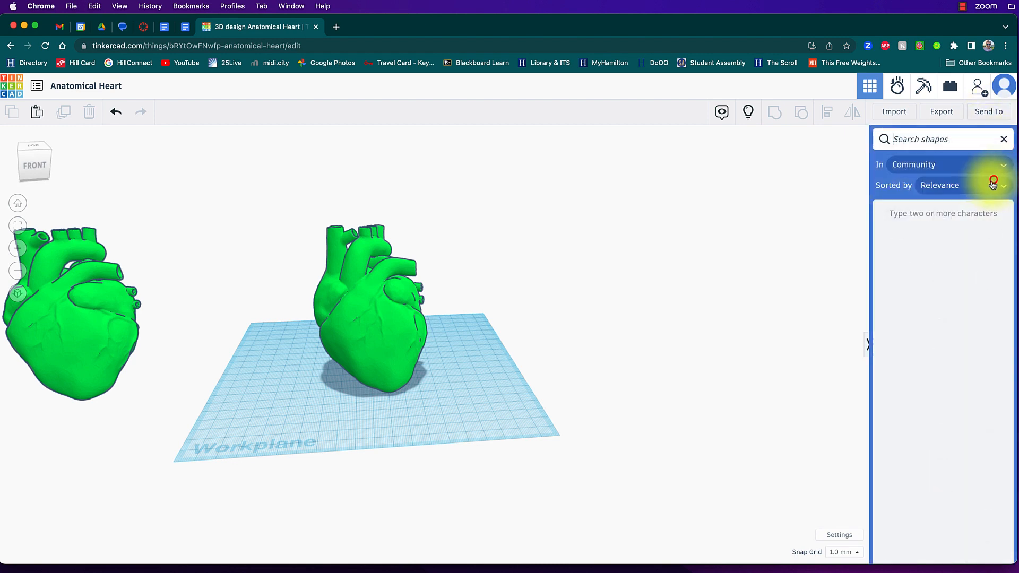
{"action": "left_click", "coordinate": [913, 139]}
{"action": "type", "text": "arrow"}
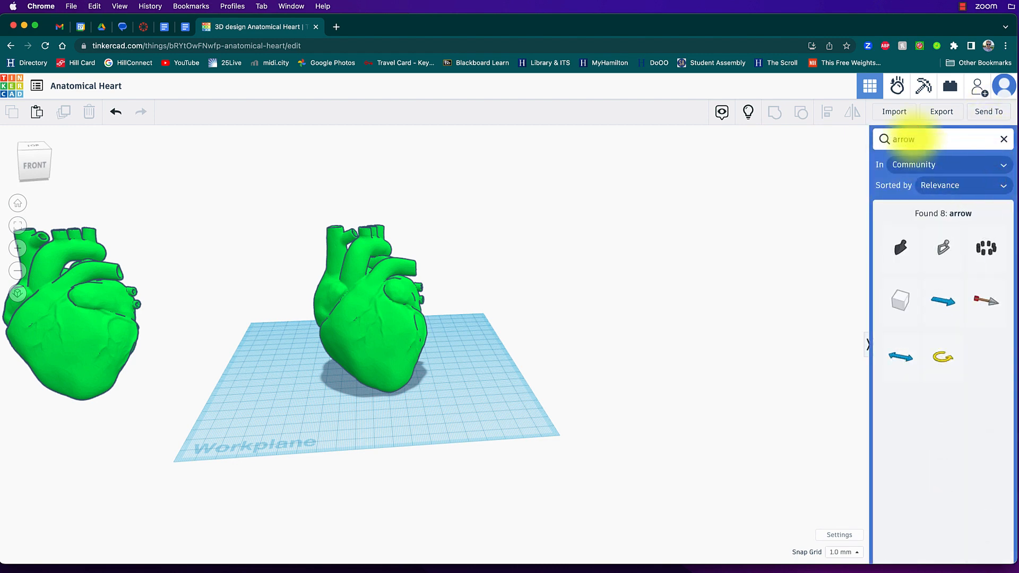
{"action": "left_click_drag", "start_coordinate": [946, 306], "coordinate": [344, 425]}
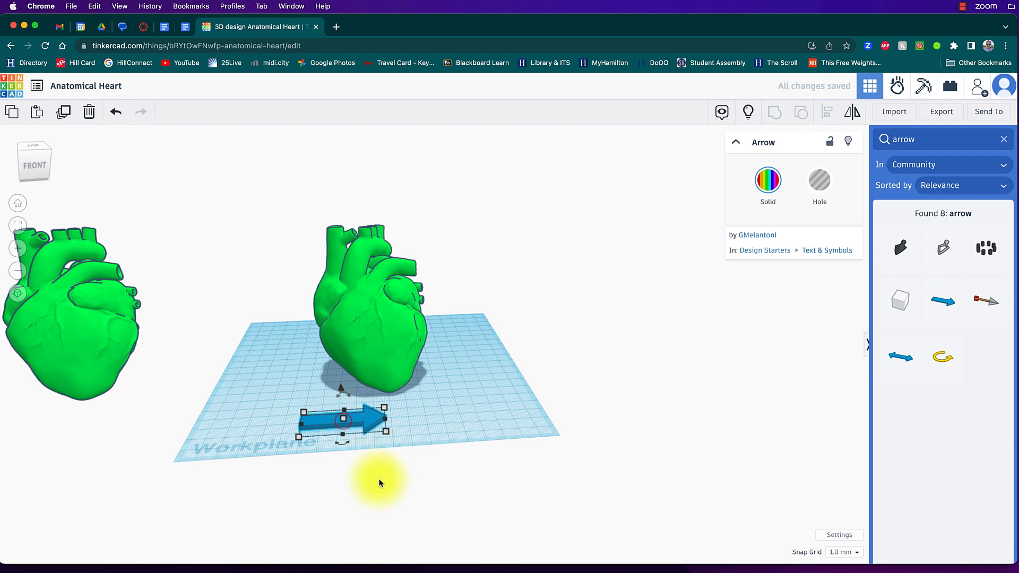
Rotate the blue arrow upright so its flat face points to the front
{"action": "right_click_drag", "start_coordinate": [378, 479], "coordinate": [505, 421]}
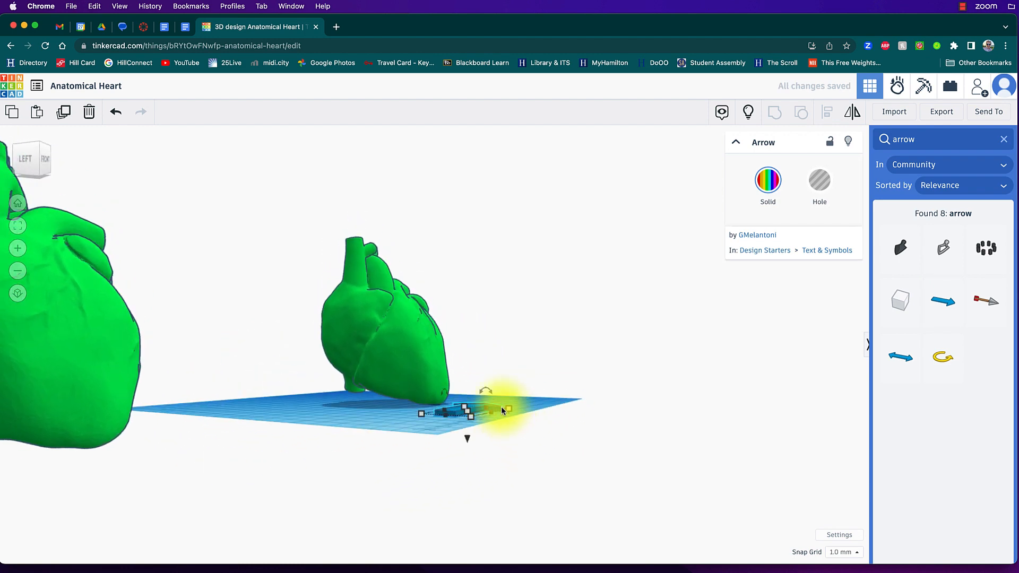
{"action": "left_click_drag", "start_coordinate": [485, 389], "coordinate": [504, 404]}
{"action": "right_click_drag", "start_coordinate": [602, 455], "coordinate": [518, 389]}
{"action": "scroll", "coordinate": [519, 390], "scroll_direction": "up", "scroll_amount": 5}
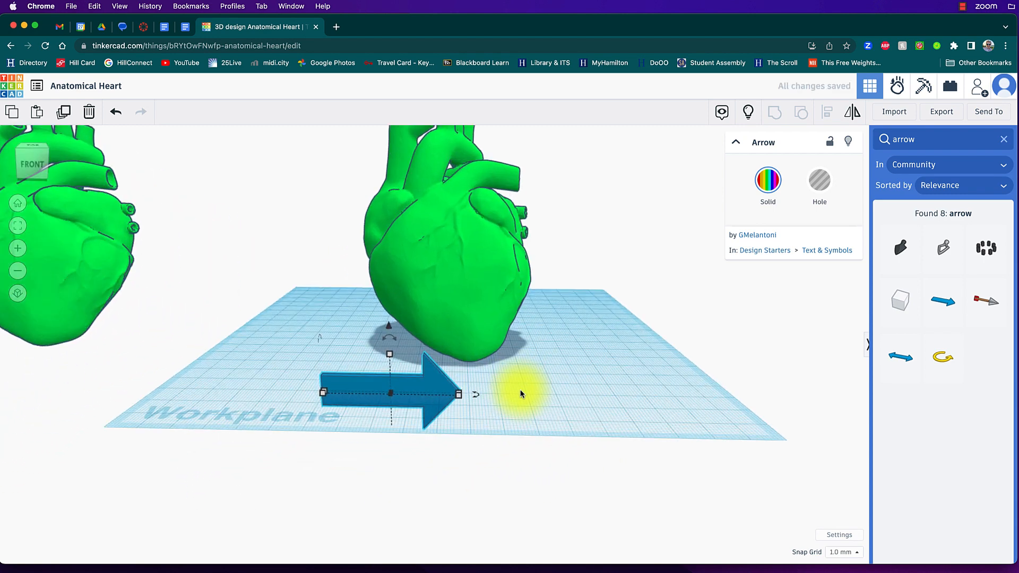
Reposition the upright arrow on the workplane beside the heart's right side
{"action": "left_click_drag", "start_coordinate": [424, 399], "coordinate": [370, 402]}
{"action": "left_click_drag", "start_coordinate": [290, 333], "coordinate": [292, 369]}
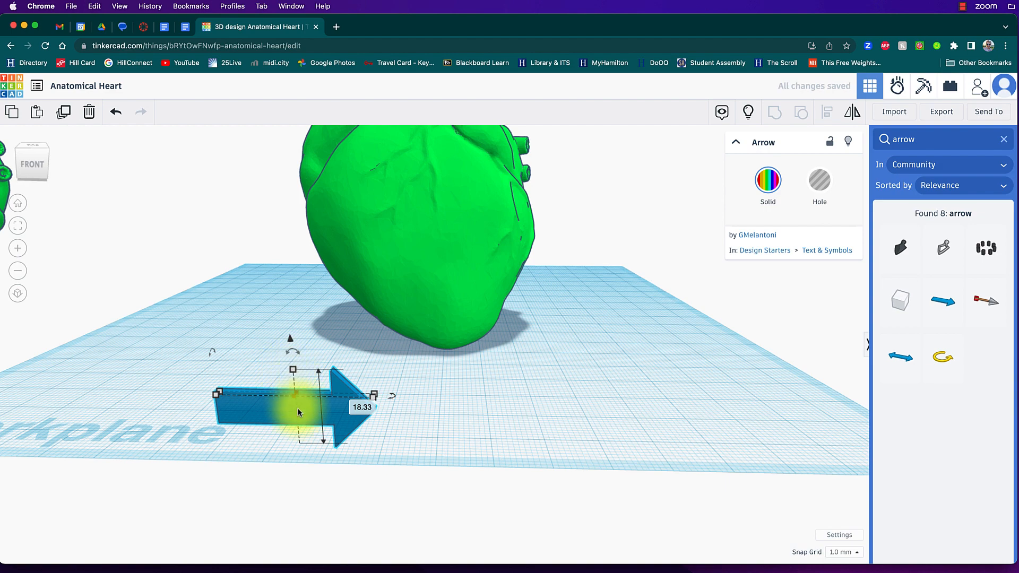
{"action": "left_click_drag", "start_coordinate": [298, 409], "coordinate": [538, 343]}
{"action": "right_click_drag", "start_coordinate": [706, 413], "coordinate": [457, 394]}
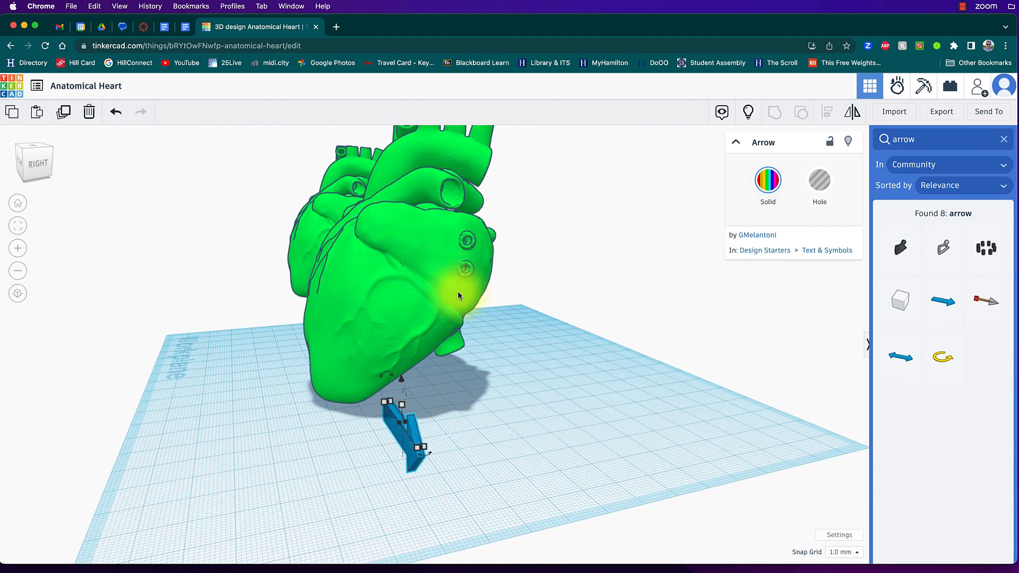
Turn the arrow 90° to run along the heart's side and raise it to about 38 mm above the workplane
{"action": "left_click_drag", "start_coordinate": [428, 455], "coordinate": [491, 409]}
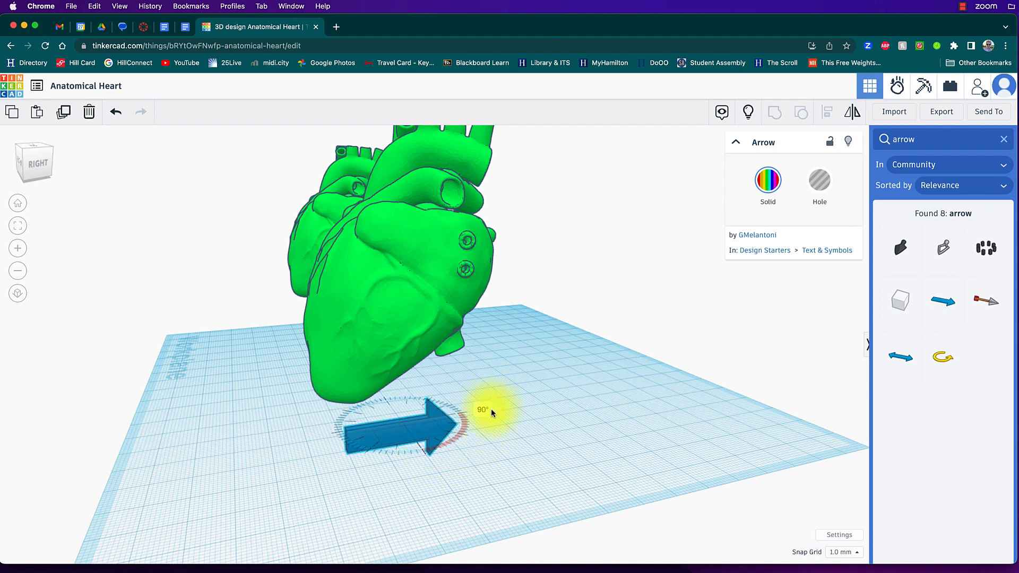
{"action": "left_click_drag", "start_coordinate": [404, 377], "coordinate": [398, 214]}
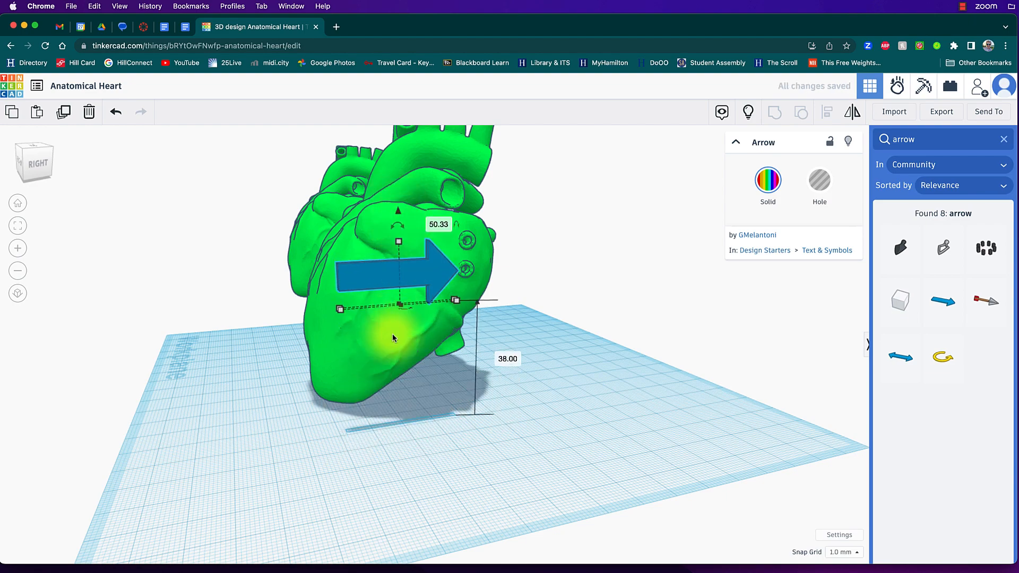
{"action": "right_click_drag", "start_coordinate": [393, 334], "coordinate": [572, 370]}
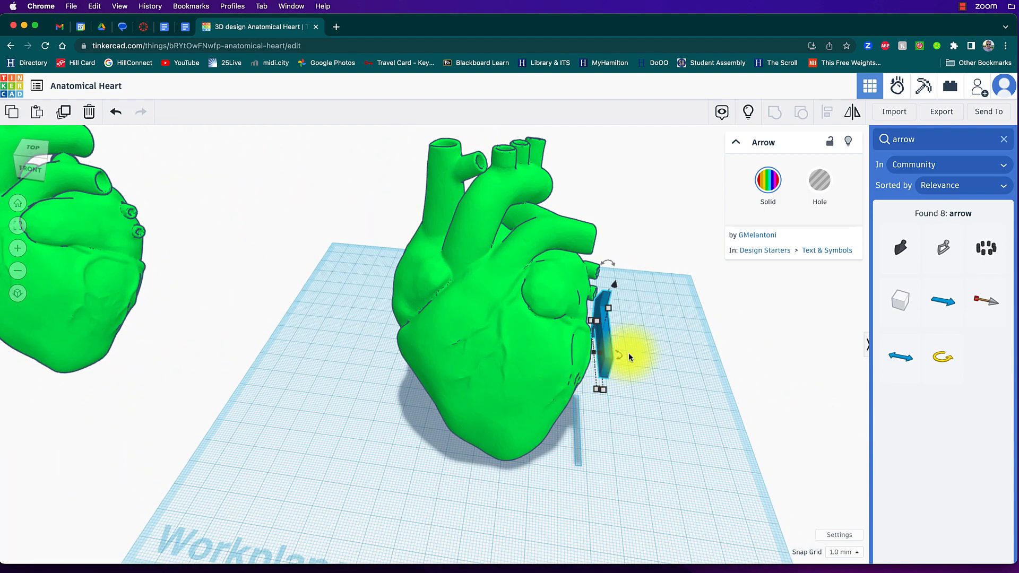
Rotate the arrow horizontally by about -14° to follow the slant of the heart's side
{"action": "left_click_drag", "start_coordinate": [607, 342], "coordinate": [686, 378]}
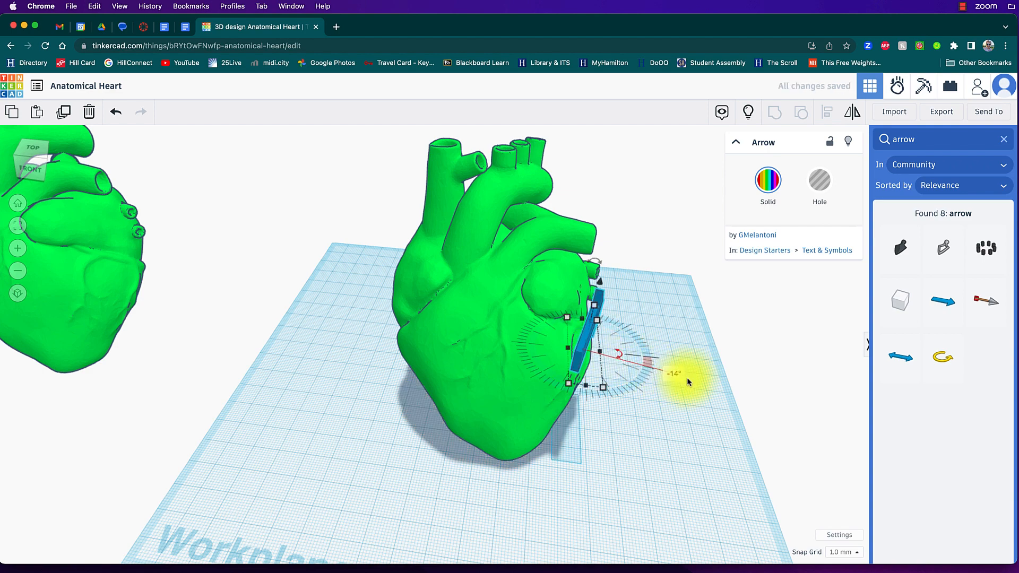
{"action": "mouse_move", "coordinate": [617, 317]}
{"action": "right_mouse_down"}
{"action": "mouse_move", "coordinate": [679, 372]}
{"action": "mouse_move", "coordinate": [712, 376]}
{"action": "mouse_move", "coordinate": [696, 382]}
{"action": "mouse_move", "coordinate": [636, 322]}
{"action": "right_mouse_up"}
{"action": "right_click_drag", "start_coordinate": [643, 364], "coordinate": [504, 368]}
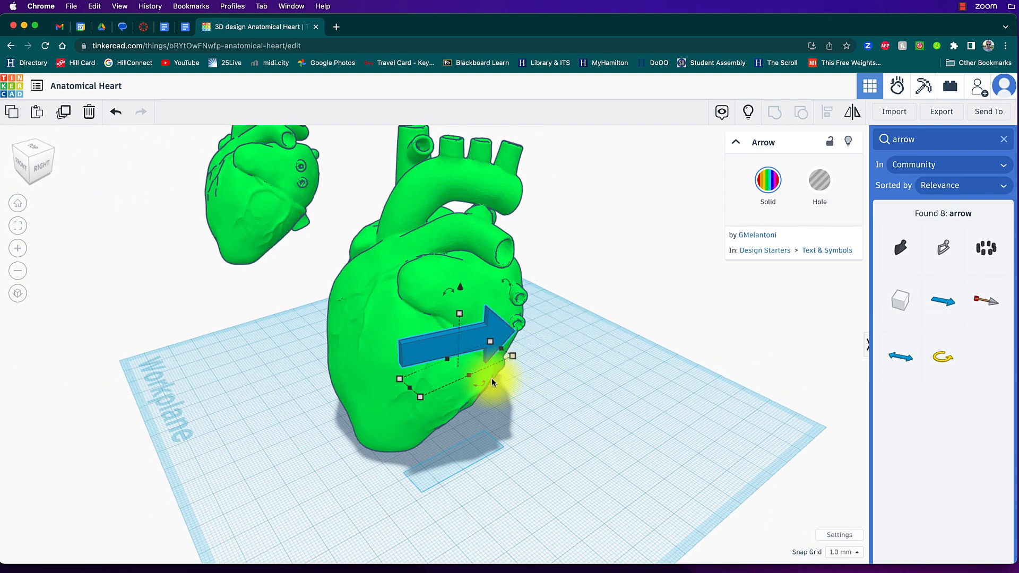
Tilt the arrow about -16° and shift it about 3.5 mm so it sinks into the heart's surface
{"action": "right_click_drag", "start_coordinate": [559, 354], "coordinate": [346, 384]}
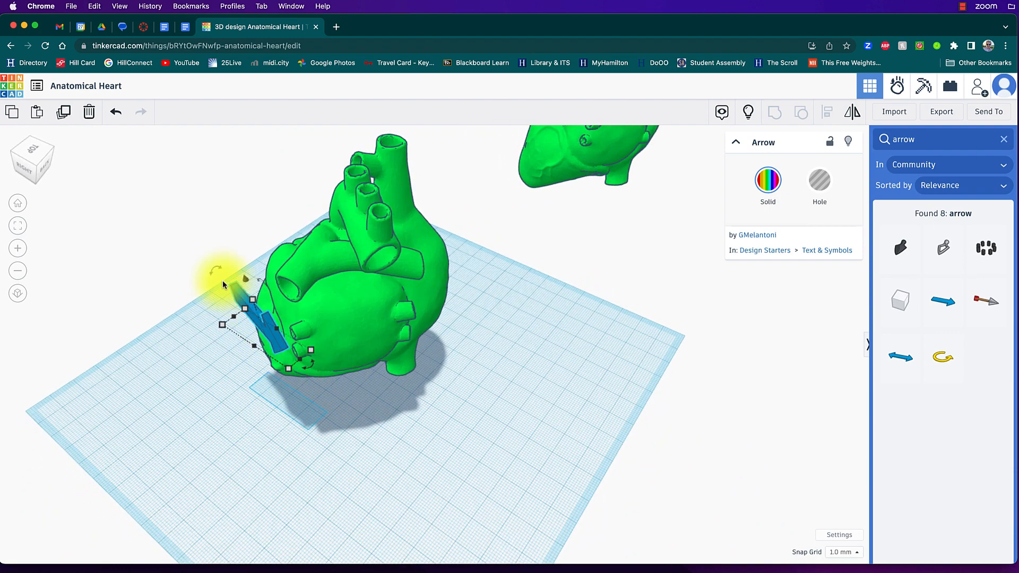
{"action": "left_click_drag", "start_coordinate": [215, 270], "coordinate": [223, 264]}
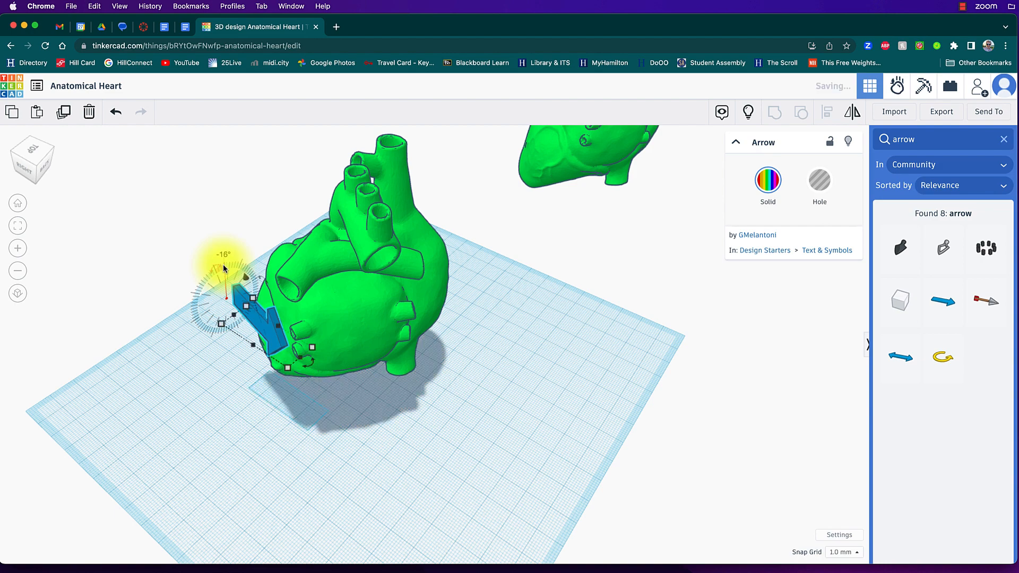
{"action": "mouse_move", "coordinate": [266, 327]}
{"action": "left_mouse_down"}
{"action": "mouse_move", "coordinate": [284, 321]}
{"action": "mouse_move", "coordinate": [275, 320]}
{"action": "left_mouse_up"}
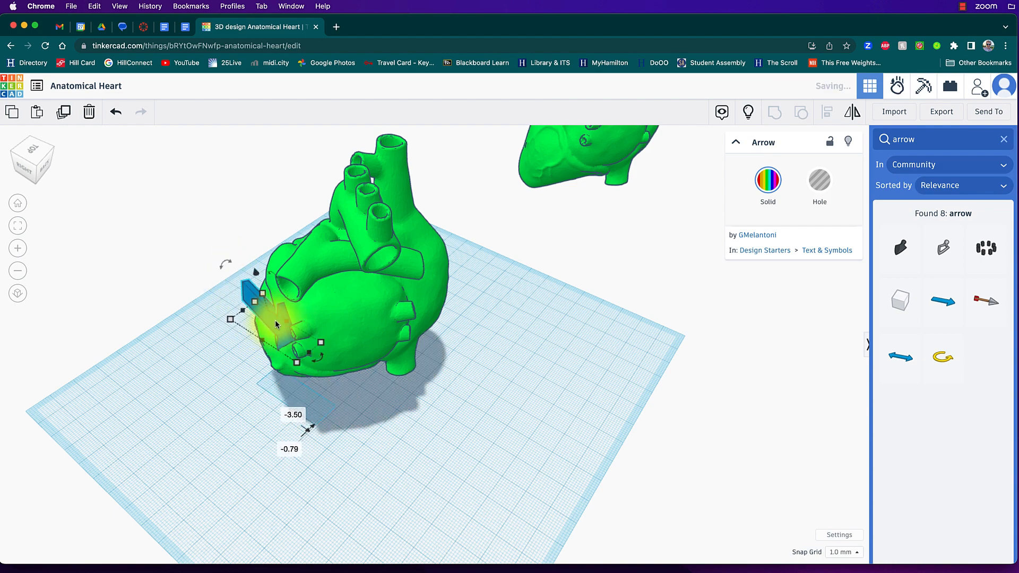
Tilt the arrow about -5° along the heart's side and turn it horizontally to follow the surface more closely
{"action": "right_click_drag", "start_coordinate": [275, 320], "coordinate": [532, 316]}
{"action": "left_click_drag", "start_coordinate": [413, 187], "coordinate": [419, 133]}
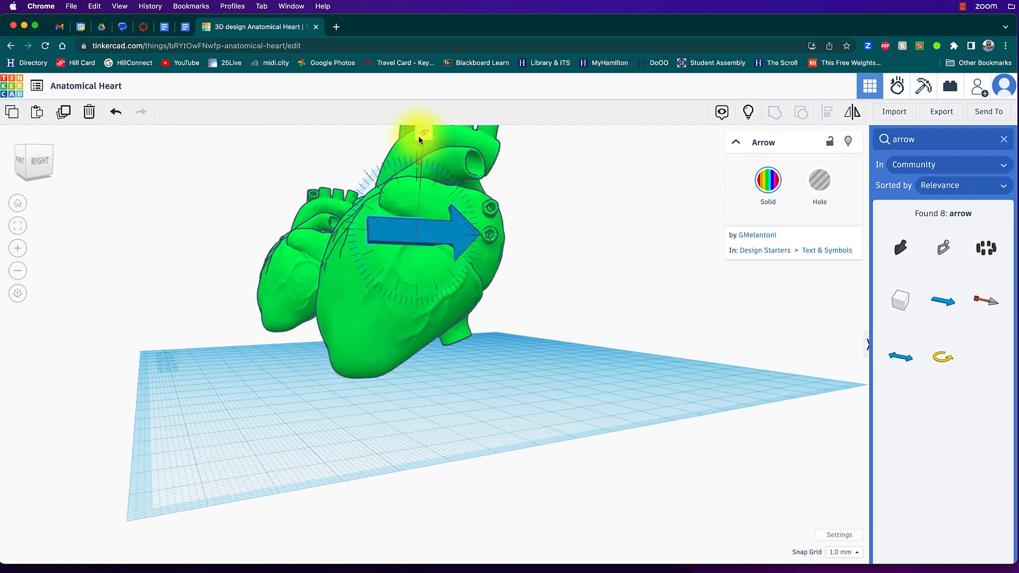
{"action": "right_click_drag", "start_coordinate": [381, 302], "coordinate": [534, 349]}
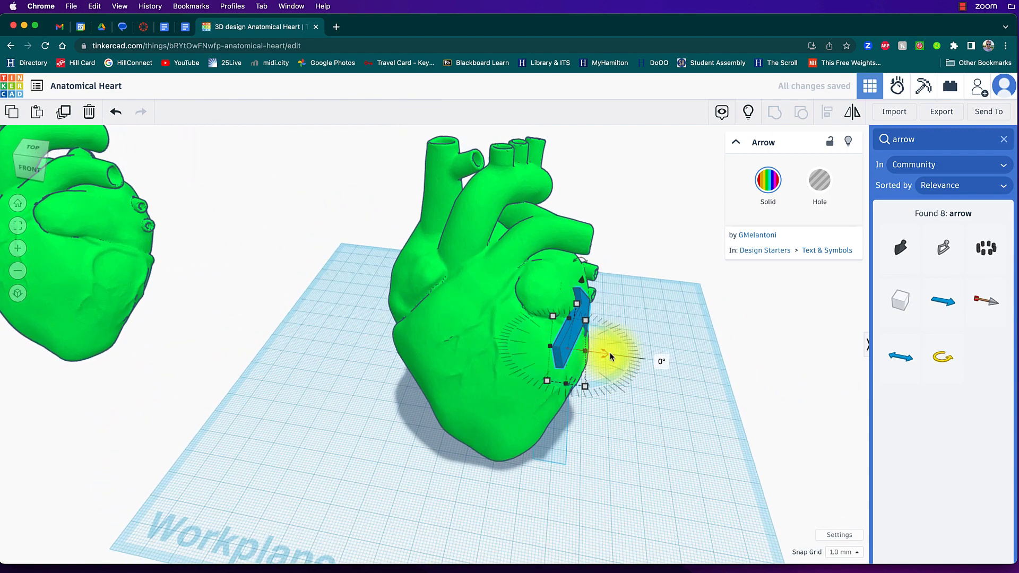
{"action": "left_click_drag", "start_coordinate": [603, 353], "coordinate": [662, 368]}
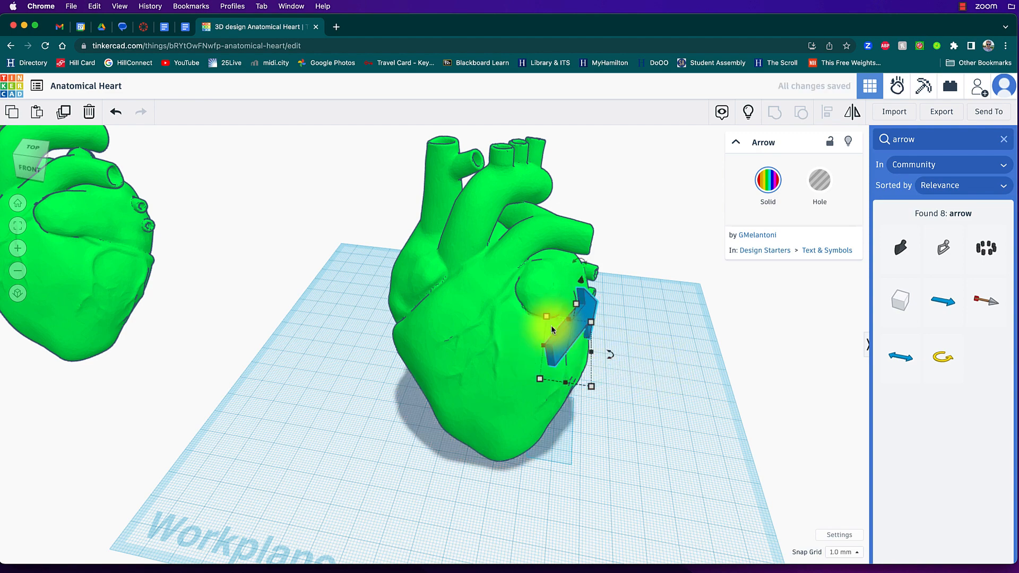
Nudge the arrow closer into the heart's side, setting the snap grid to 0.25 mm for finer positioning
{"action": "left_click_drag", "start_coordinate": [562, 340], "coordinate": [566, 336]}
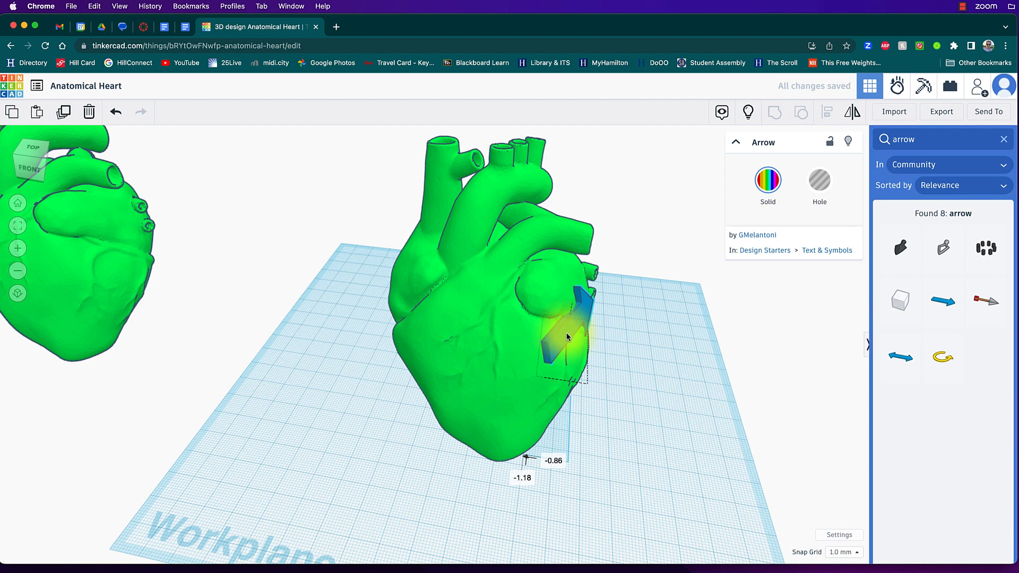
{"action": "left_click_drag", "start_coordinate": [566, 335], "coordinate": [569, 337]}
{"action": "left_click_drag", "start_coordinate": [569, 336], "coordinate": [567, 335]}
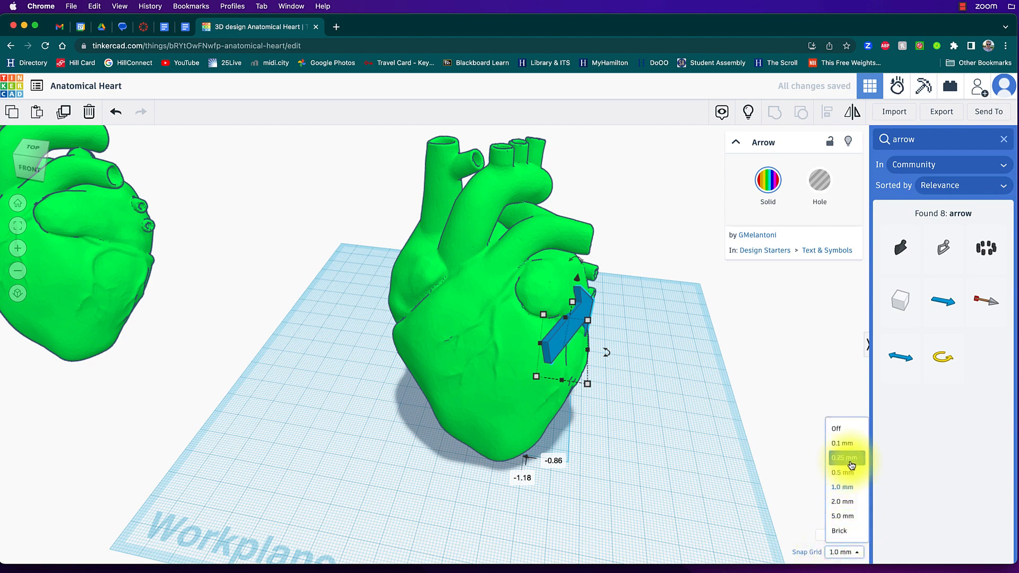
{"action": "left_click", "coordinate": [852, 466]}
{"action": "left_click_drag", "start_coordinate": [566, 341], "coordinate": [566, 339]}
{"action": "right_click_drag", "start_coordinate": [677, 368], "coordinate": [550, 346]}
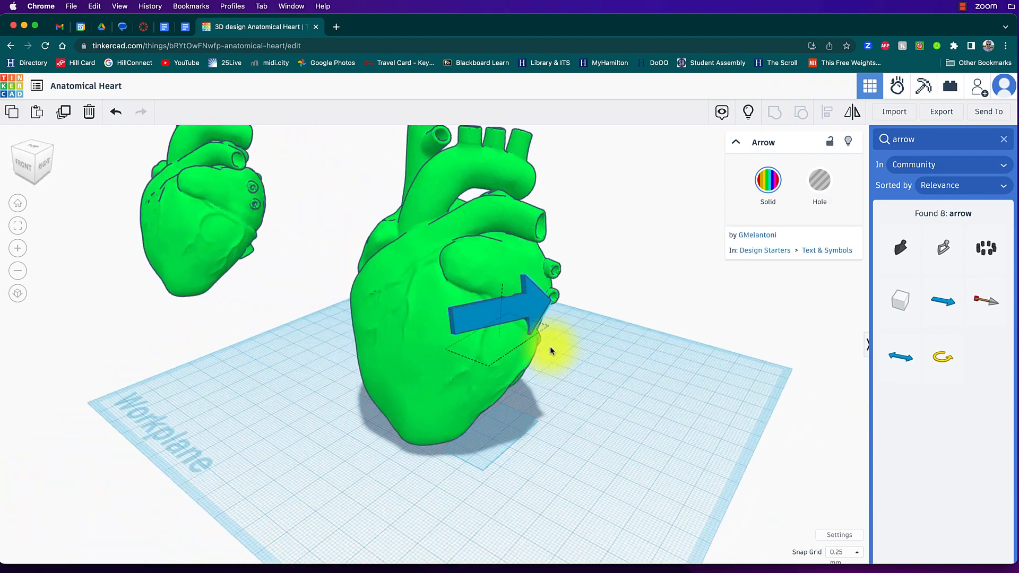
Group the arrow with the heart into one multicolour shape and inspect how the arrow sits in the surface
{"action": "left_click", "coordinate": [486, 323]}
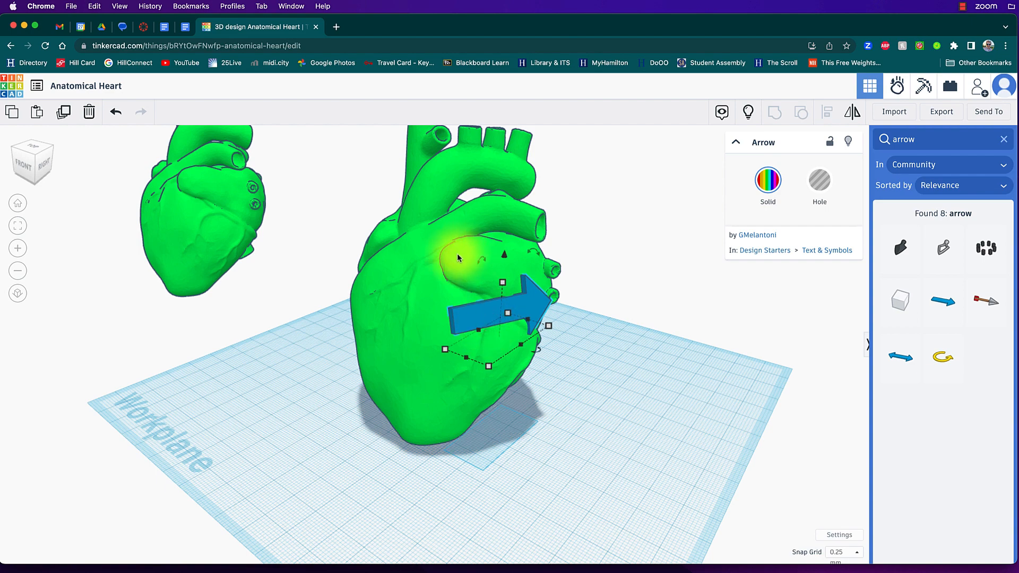
{"action": "left_click", "coordinate": [460, 255], "text": "shift"}
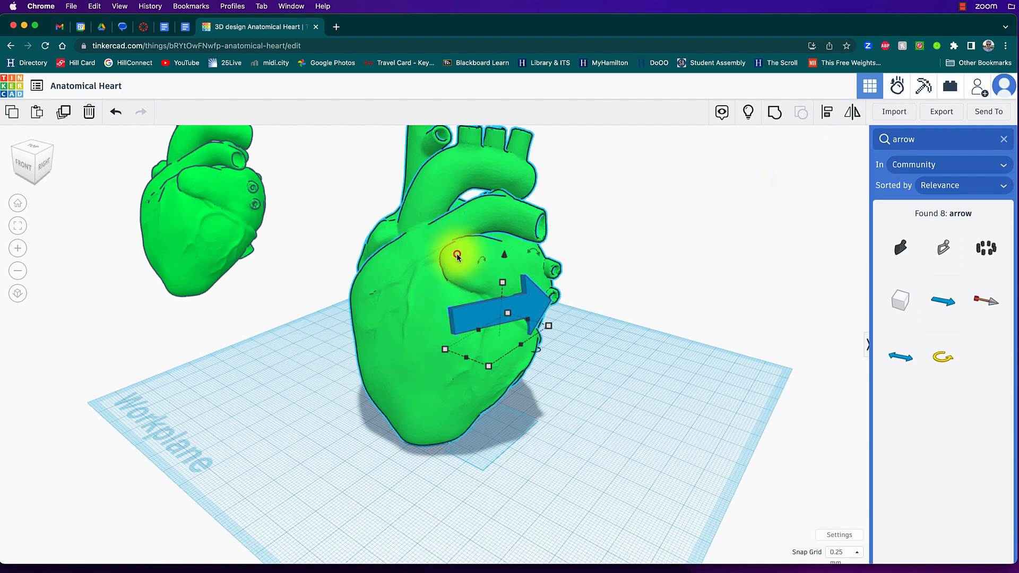
{"action": "left_click", "coordinate": [775, 112]}
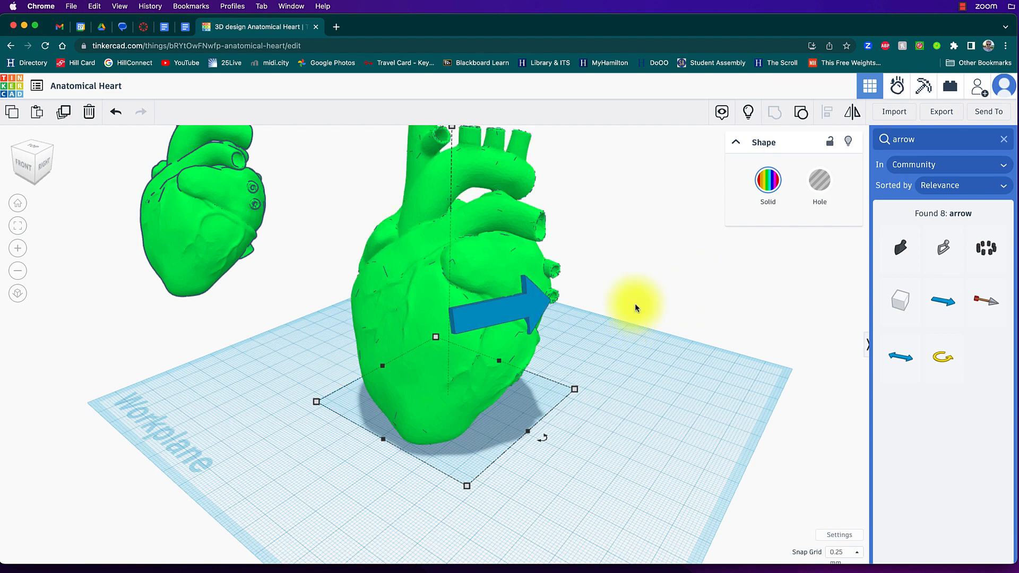
{"action": "mouse_move", "coordinate": [599, 363]}
{"action": "right_mouse_down"}
{"action": "mouse_move", "coordinate": [802, 358]}
{"action": "mouse_move", "coordinate": [732, 357]}
{"action": "mouse_move", "coordinate": [771, 336]}
{"action": "mouse_move", "coordinate": [612, 330]}
{"action": "mouse_move", "coordinate": [589, 353]}
{"action": "right_mouse_up"}
{"action": "left_click", "coordinate": [471, 292]}
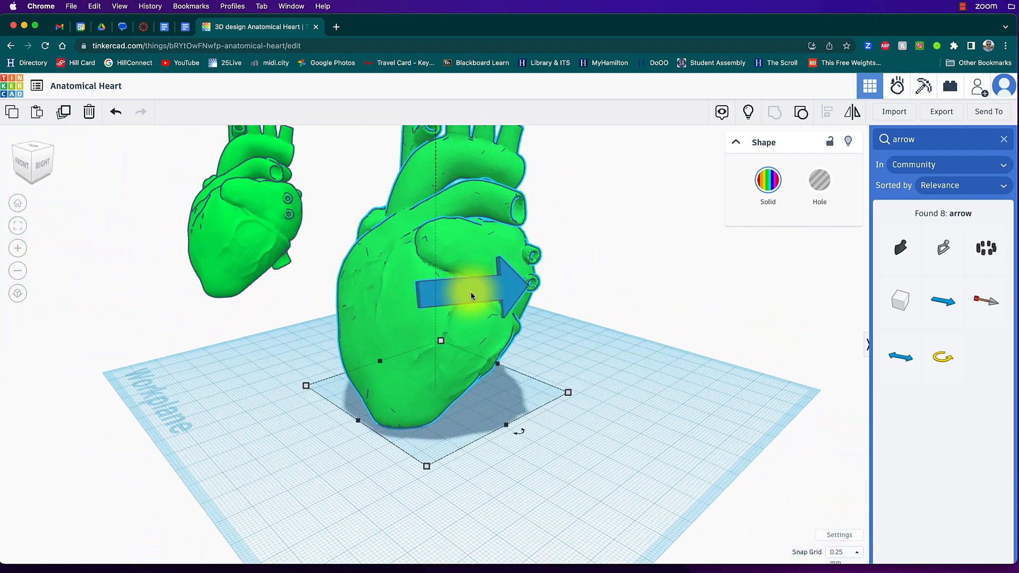
{"action": "right_click_drag", "start_coordinate": [474, 331], "coordinate": [387, 289]}
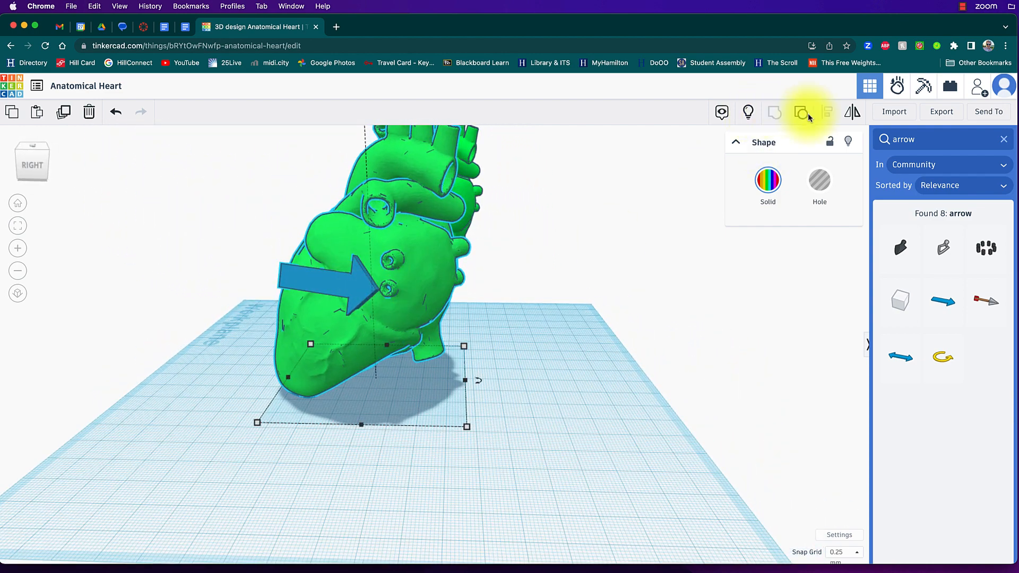
Delete the grouped heart and arrow, and show all the hidden example hearts
{"action": "left_click", "coordinate": [419, 301]}
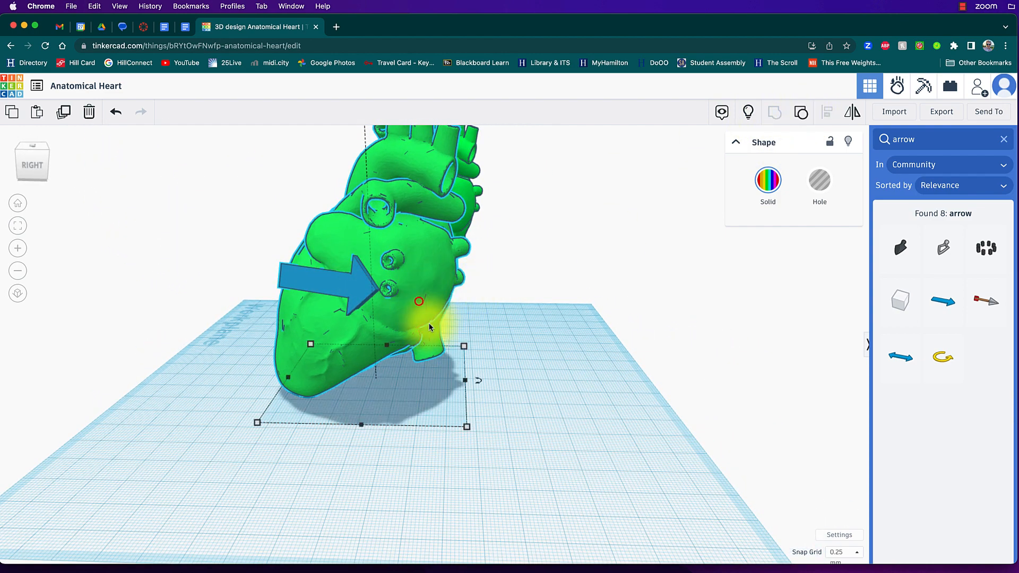
{"action": "key", "text": "Delete"}
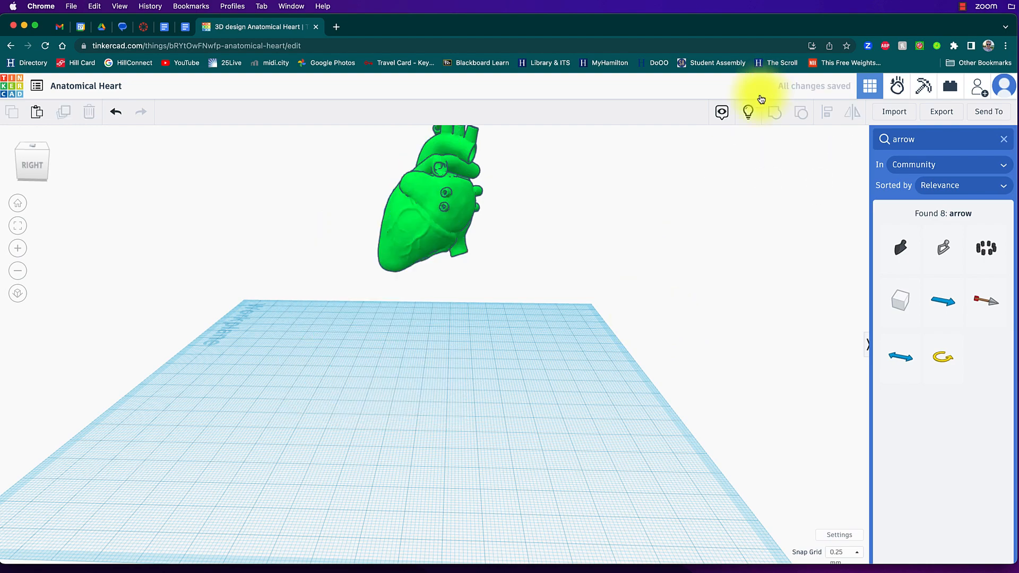
{"action": "left_click", "coordinate": [744, 114]}
{"action": "right_click_drag", "start_coordinate": [552, 279], "coordinate": [562, 362]}
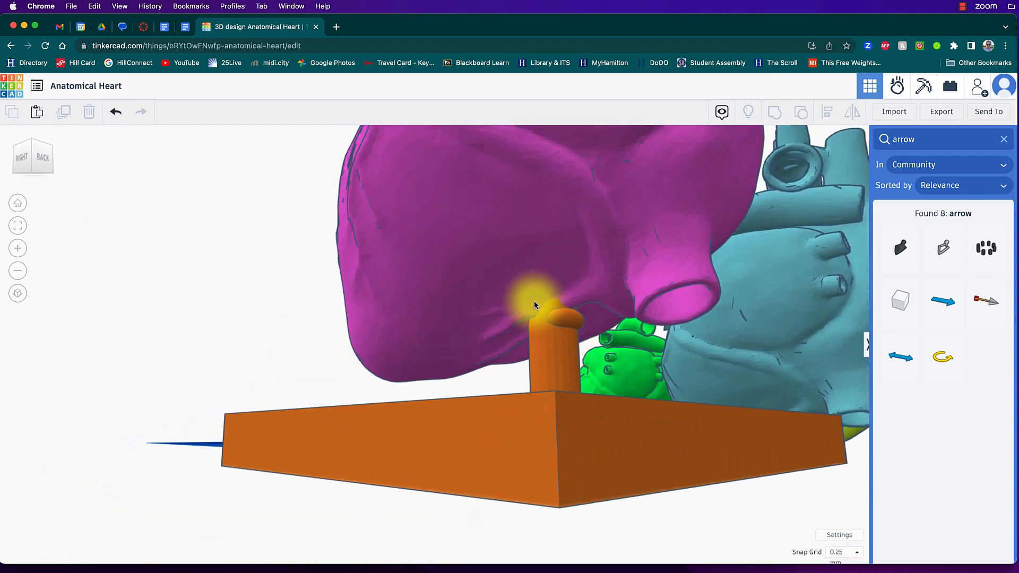
{"action": "right_click_drag", "start_coordinate": [534, 380], "coordinate": [619, 394]}
{"action": "right_click_drag", "start_coordinate": [771, 400], "coordinate": [666, 352]}
{"action": "mouse_move", "coordinate": [572, 361]}
{"action": "right_mouse_down"}
{"action": "mouse_move", "coordinate": [603, 355]}
{"action": "mouse_move", "coordinate": [603, 341]}
{"action": "mouse_move", "coordinate": [505, 314]}
{"action": "mouse_move", "coordinate": [565, 382]}
{"action": "mouse_move", "coordinate": [683, 398]}
{"action": "mouse_move", "coordinate": [598, 336]}
{"action": "mouse_move", "coordinate": [489, 334]}
{"action": "mouse_move", "coordinate": [941, 392]}
{"action": "mouse_move", "coordinate": [310, 336]}
{"action": "mouse_move", "coordinate": [591, 365]}
{"action": "right_mouse_up"}
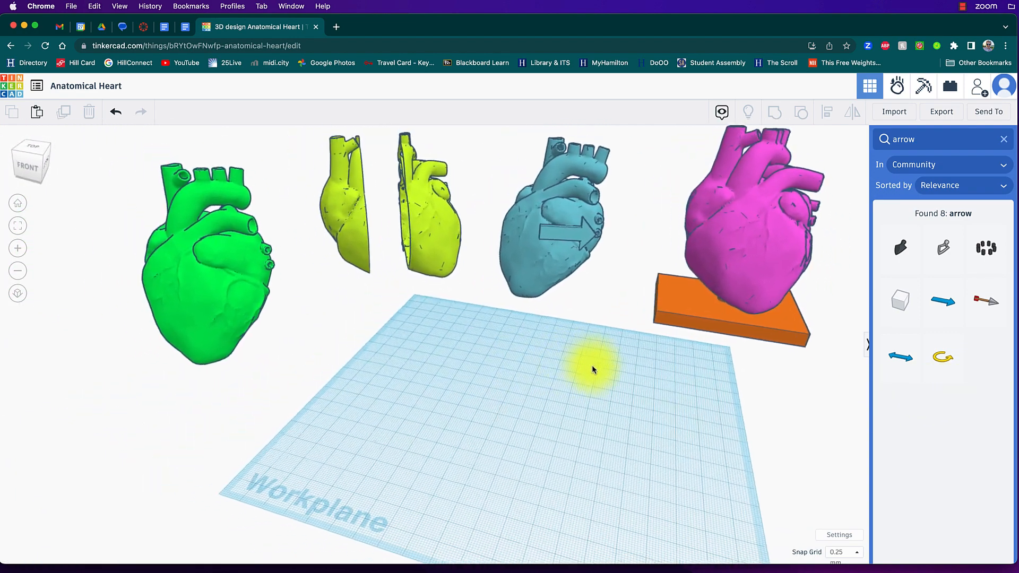
Duplicate the original green heart and move the copy onto the workplane
{"action": "left_click", "coordinate": [186, 294]}
{"action": "left_click", "coordinate": [65, 113]}
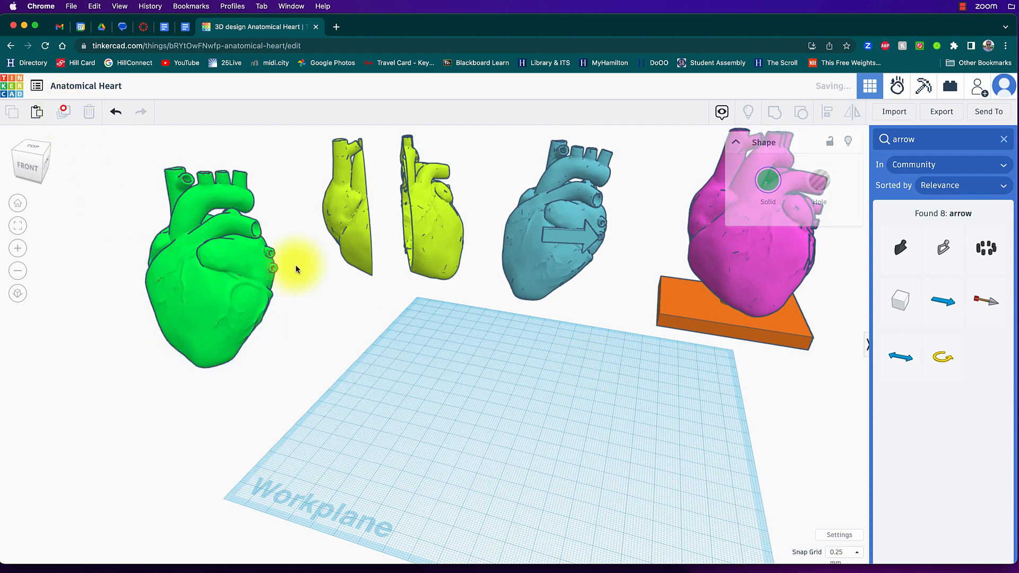
{"action": "left_click_drag", "start_coordinate": [182, 308], "coordinate": [545, 388]}
Select the yellow, teal and magenta hearts together with the orange base and hide them
{"action": "right_click_drag", "start_coordinate": [545, 388], "coordinate": [473, 393]}
{"action": "right_click_drag", "start_coordinate": [465, 429], "coordinate": [568, 266]}
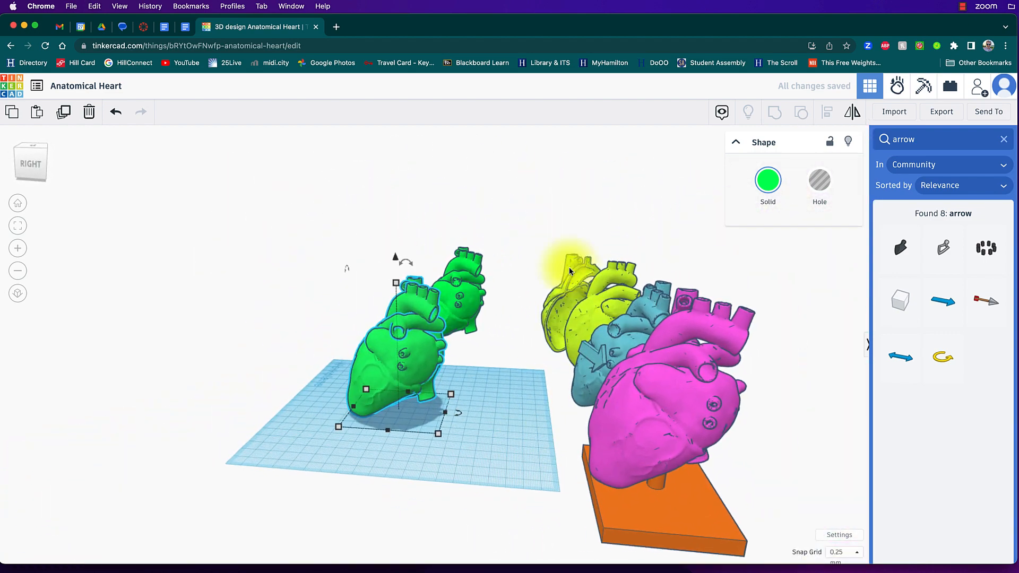
{"action": "left_click_drag", "start_coordinate": [566, 226], "coordinate": [768, 545]}
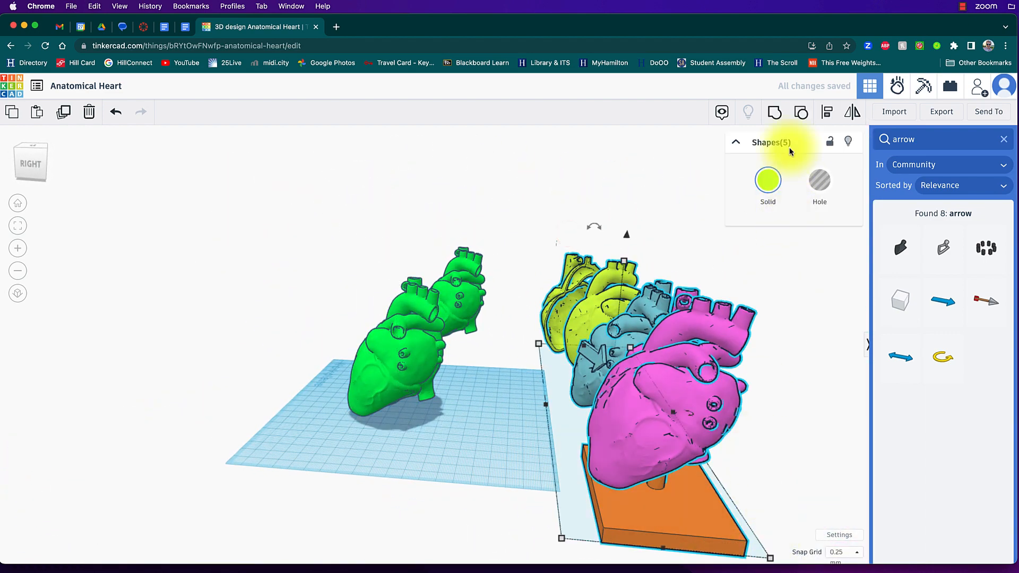
{"action": "left_click", "coordinate": [848, 144]}
{"action": "right_click_drag", "start_coordinate": [619, 357], "coordinate": [504, 428]}
{"action": "scroll", "coordinate": [504, 428], "scroll_direction": "up", "scroll_amount": 5}
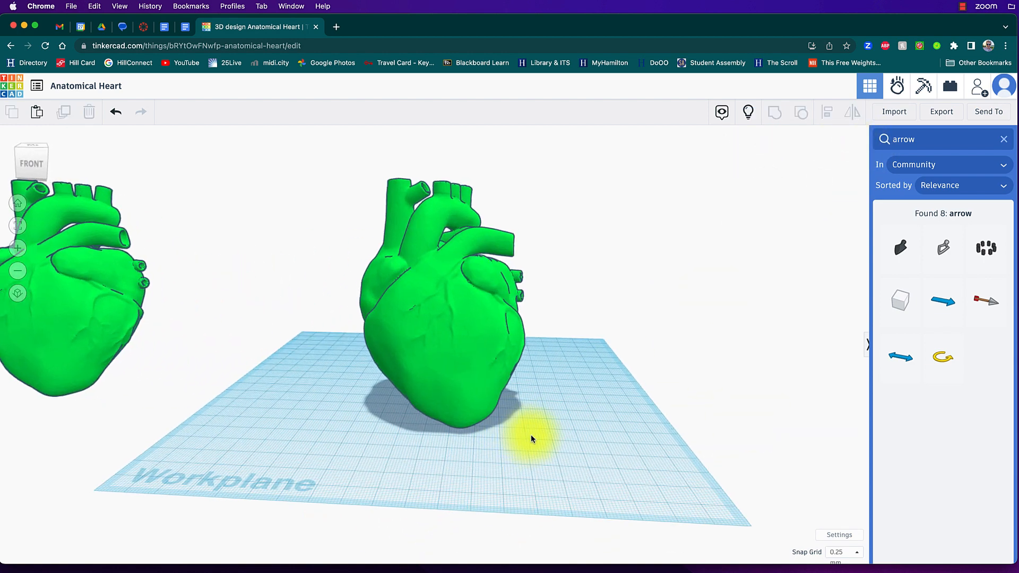
Raise the heart copy about 17.75 mm above the workplane to make room for a stand
{"action": "middle_click_drag", "start_coordinate": [531, 434], "coordinate": [633, 432]}
{"action": "left_click", "coordinate": [534, 349]}
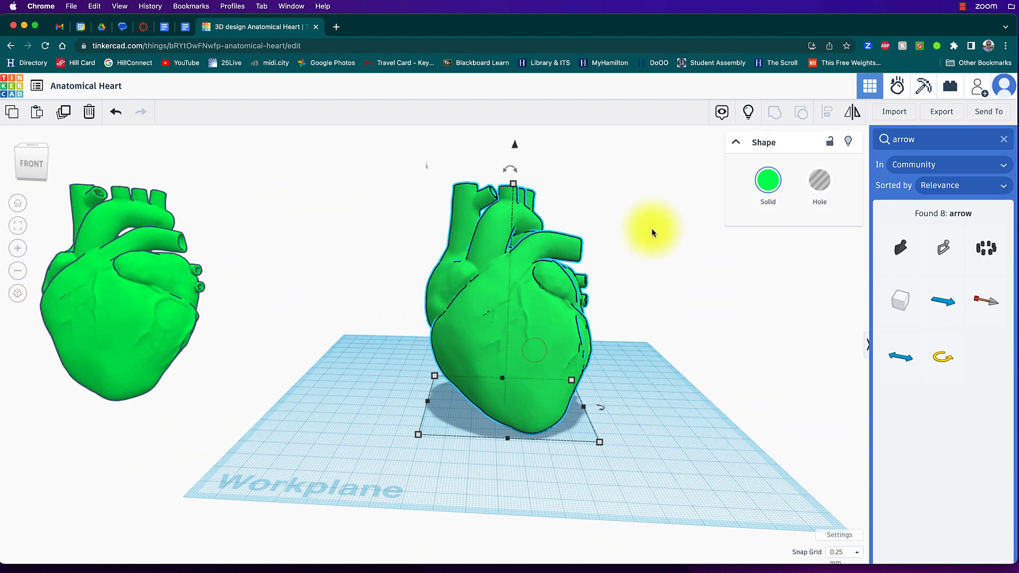
{"action": "left_click_drag", "start_coordinate": [515, 144], "coordinate": [519, 87]}
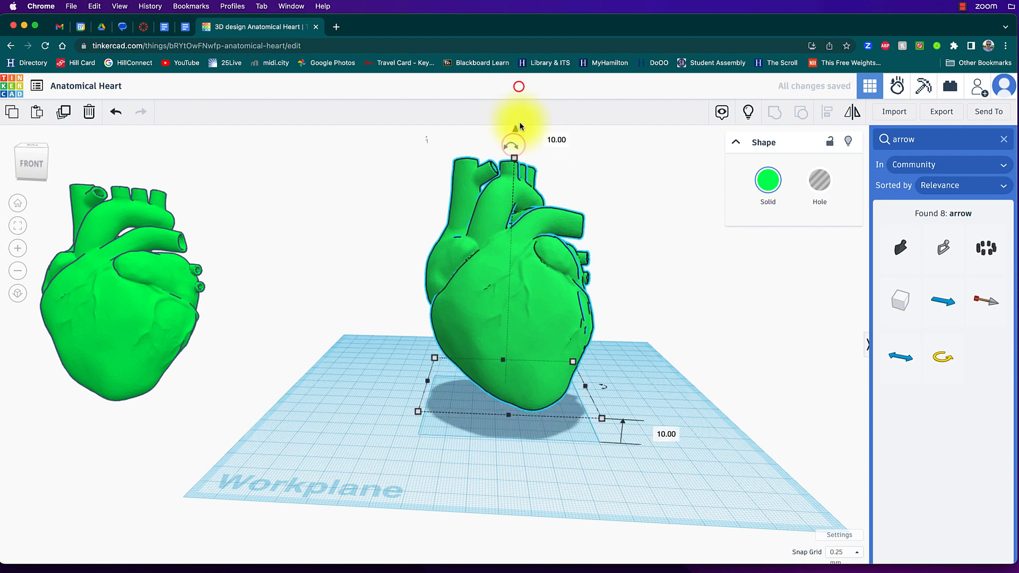
{"action": "left_click_drag", "start_coordinate": [519, 129], "coordinate": [516, 104]}
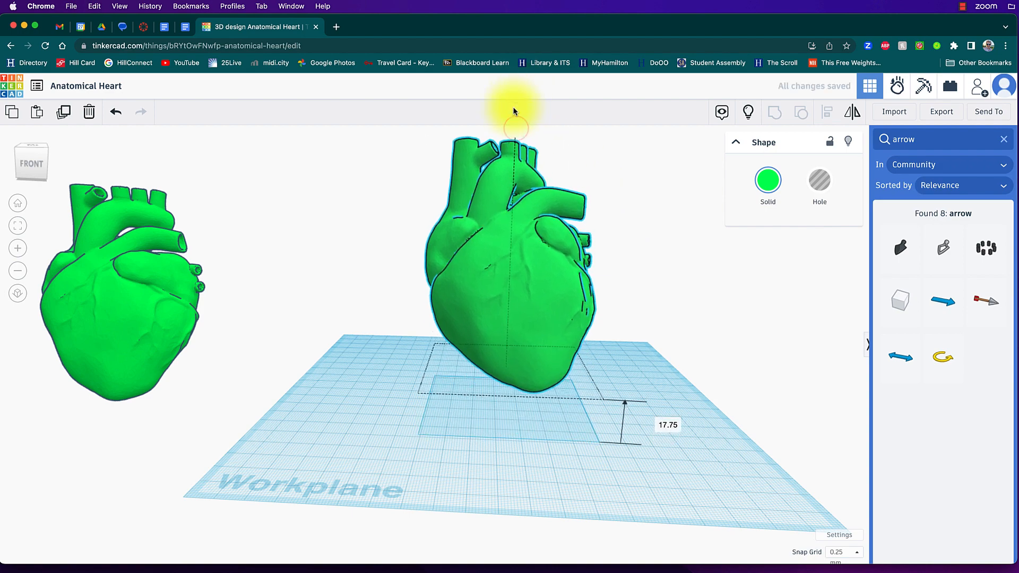
{"action": "right_click_drag", "start_coordinate": [509, 279], "coordinate": [512, 321]}
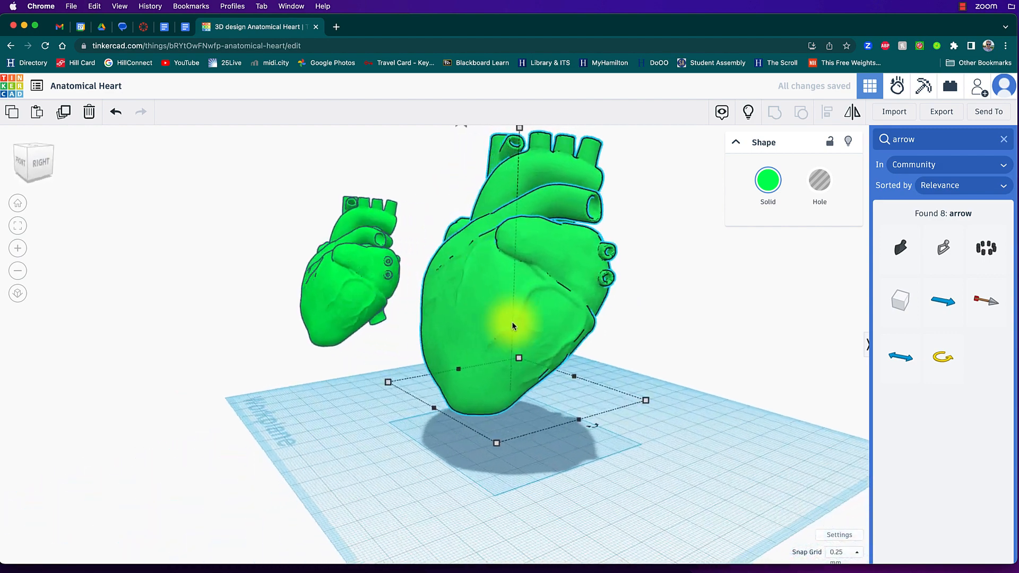
Add a solid Box from Basic Shapes to the workplane and position it beneath the heart's tip
{"action": "left_click", "coordinate": [1003, 139]}
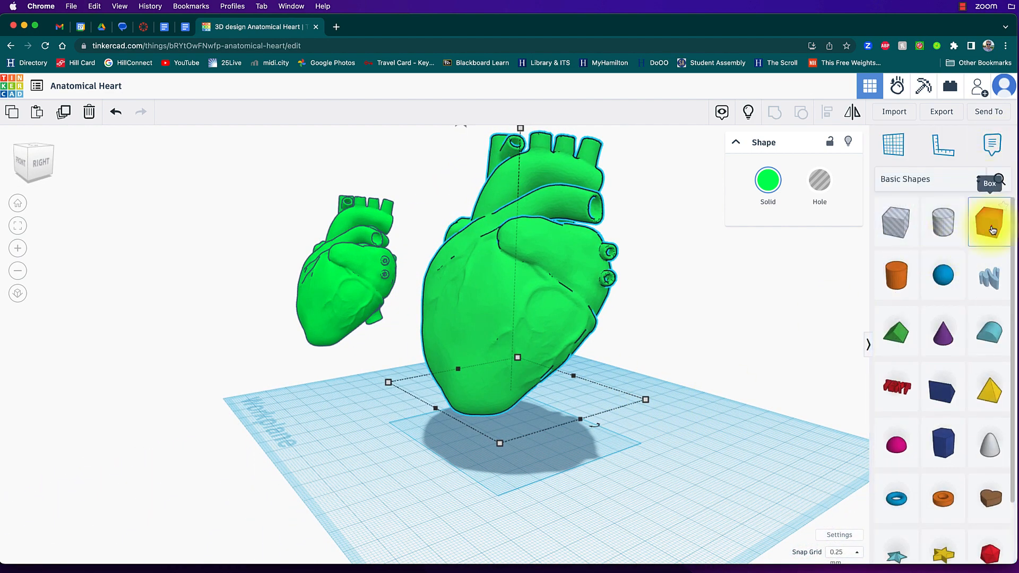
{"action": "left_click_drag", "start_coordinate": [991, 229], "coordinate": [535, 397]}
{"action": "left_click_drag", "start_coordinate": [505, 449], "coordinate": [493, 447]}
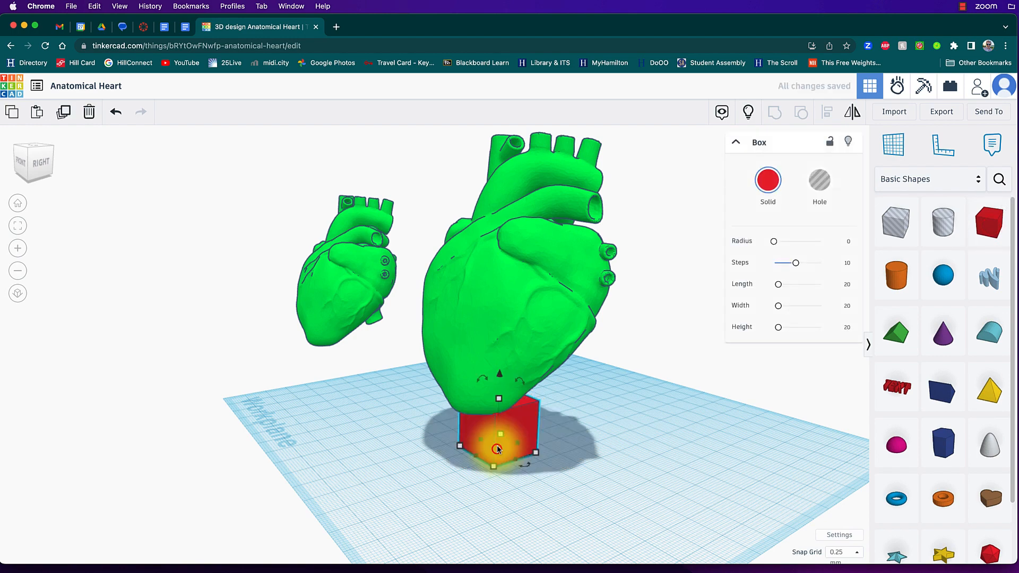
{"action": "right_click_drag", "start_coordinate": [496, 393], "coordinate": [514, 381]}
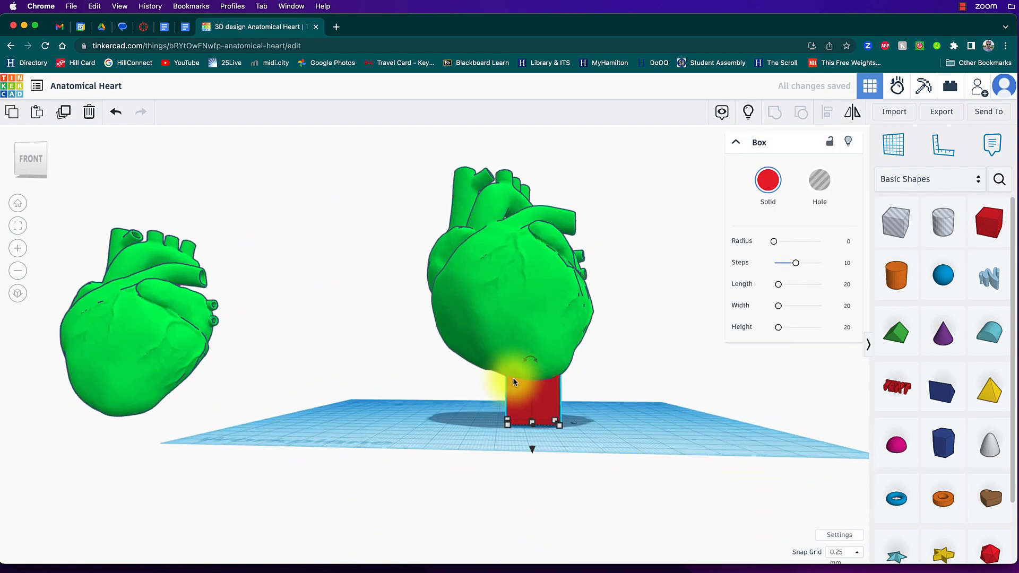
{"action": "right_click_drag", "start_coordinate": [578, 390], "coordinate": [524, 435]}
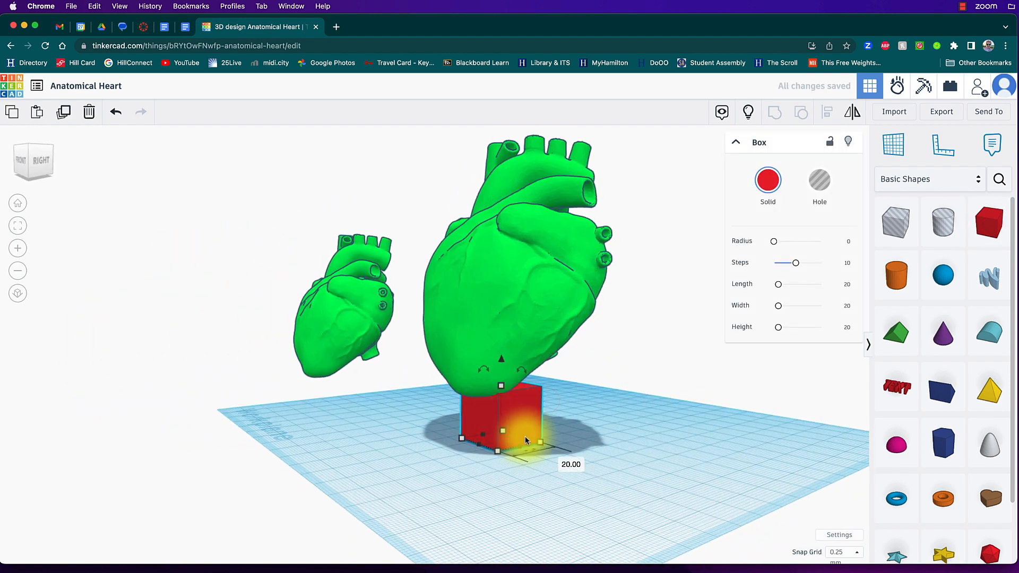
Flatten the box under the heart and stretch it sideways to about 87.25 mm
{"action": "left_click_drag", "start_coordinate": [499, 386], "coordinate": [499, 420]}
{"action": "right_click_drag", "start_coordinate": [494, 485], "coordinate": [661, 517]}
{"action": "left_click_drag", "start_coordinate": [503, 419], "coordinate": [410, 412]}
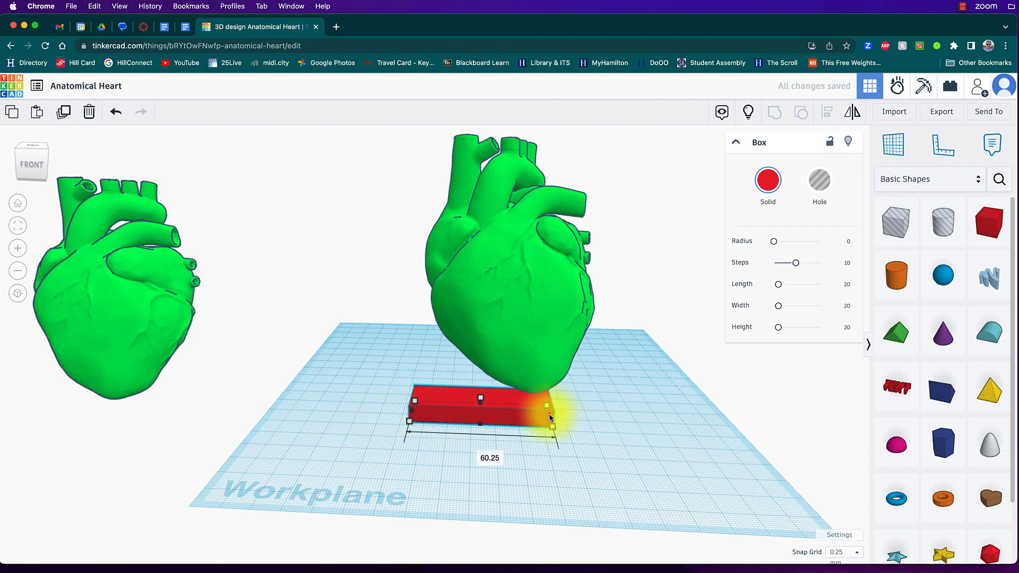
{"action": "left_click_drag", "start_coordinate": [549, 413], "coordinate": [611, 412]}
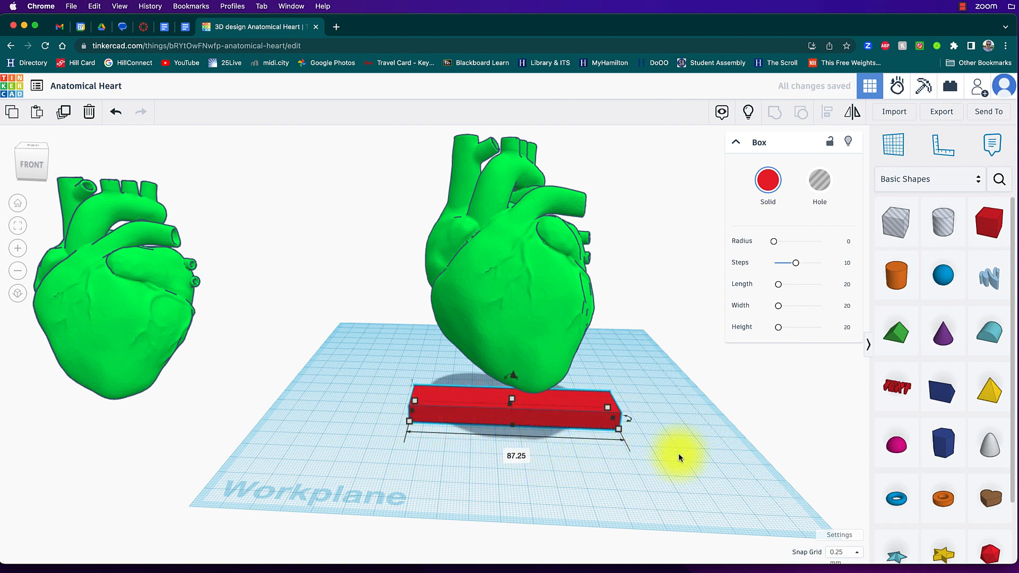
Stretch the box's depth toward the heart's back so it forms a wide base plate
{"action": "right_click_drag", "start_coordinate": [675, 457], "coordinate": [413, 433]}
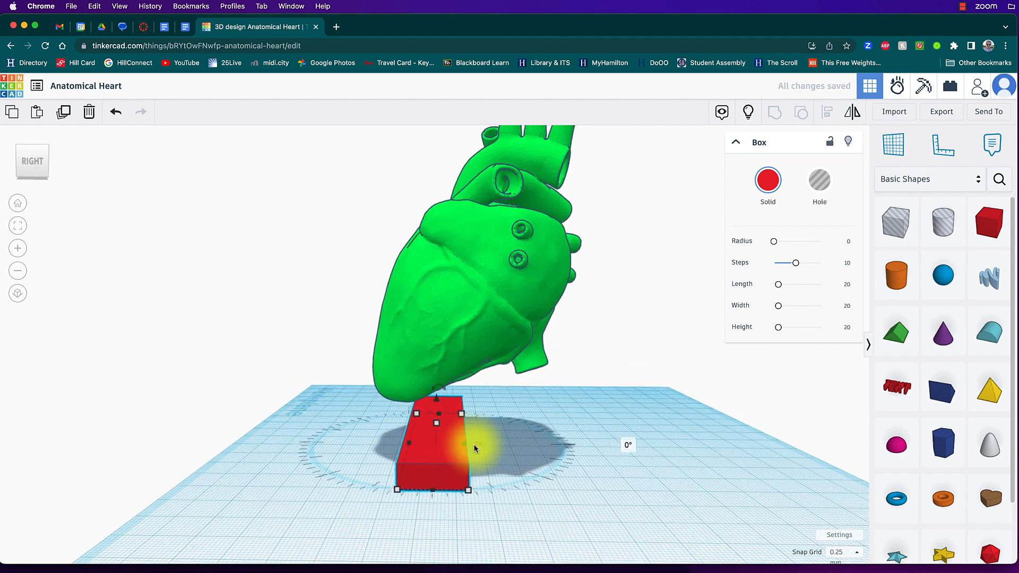
{"action": "left_click_drag", "start_coordinate": [463, 441], "coordinate": [611, 454]}
{"action": "right_click_drag", "start_coordinate": [661, 483], "coordinate": [578, 447]}
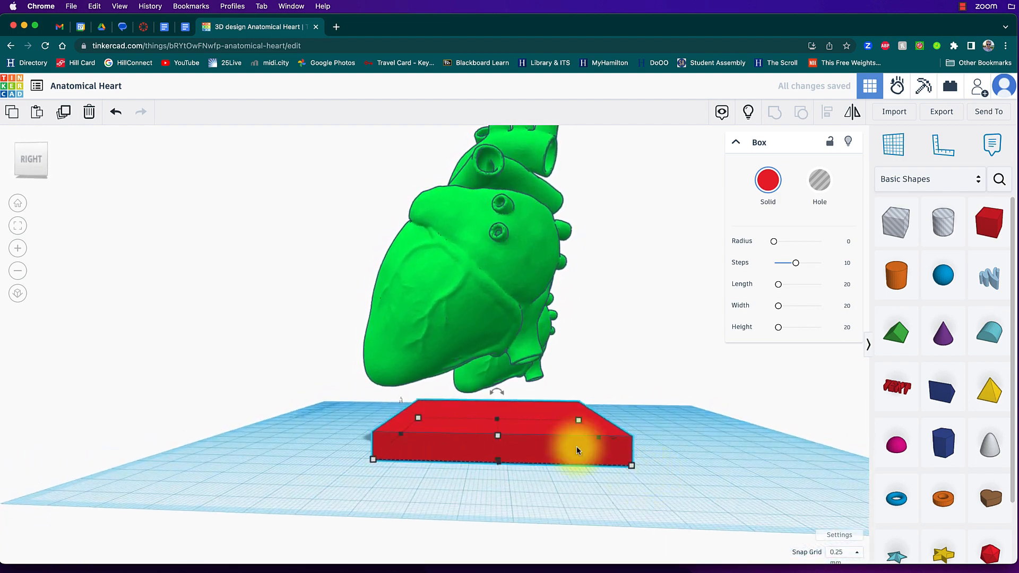
Inspect the heart and base plate from the right, front, left, back and top views
{"action": "left_click", "coordinate": [31, 161]}
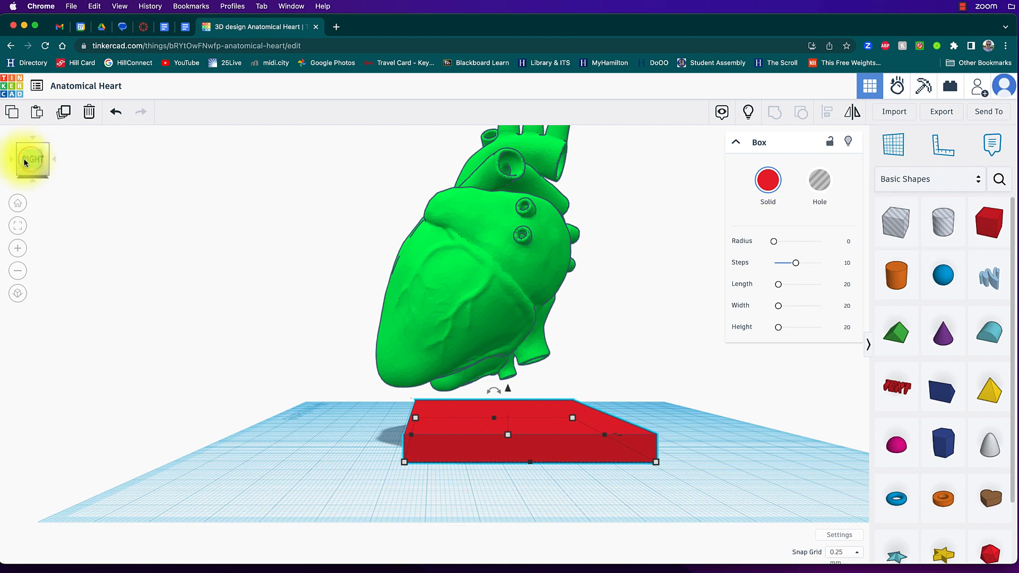
{"action": "left_click", "coordinate": [12, 160]}
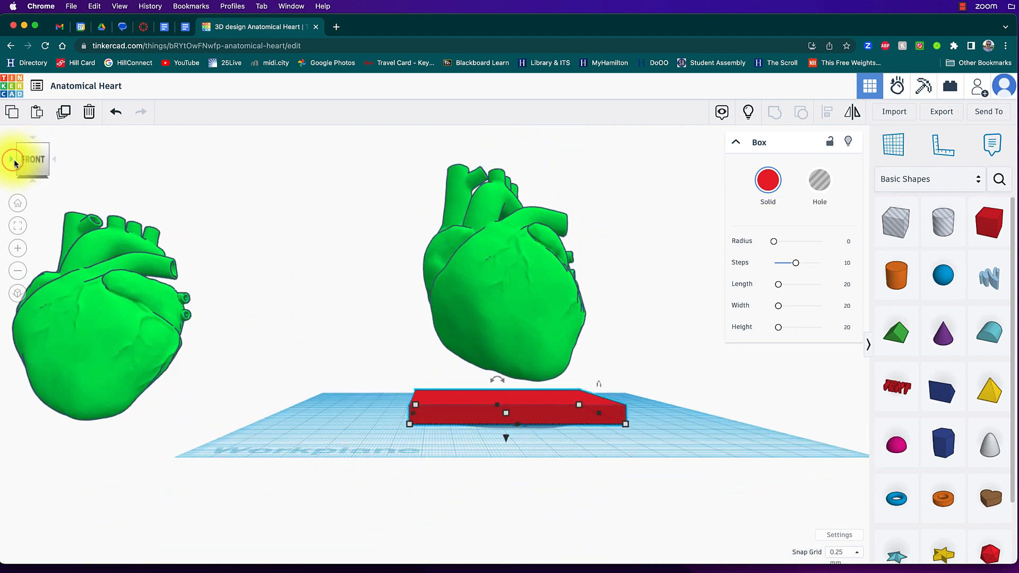
{"action": "left_click", "coordinate": [13, 160]}
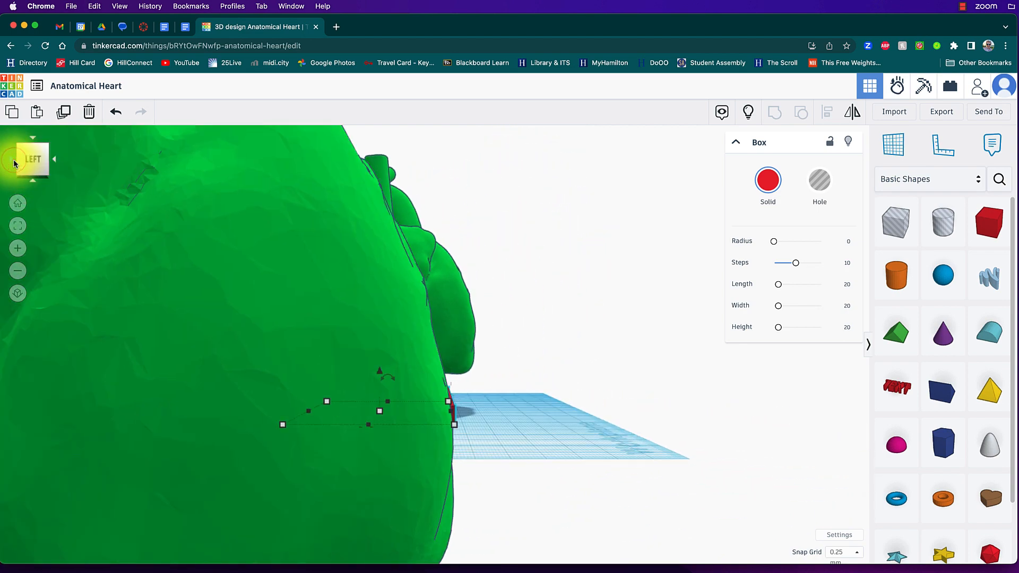
{"action": "left_click", "coordinate": [13, 161]}
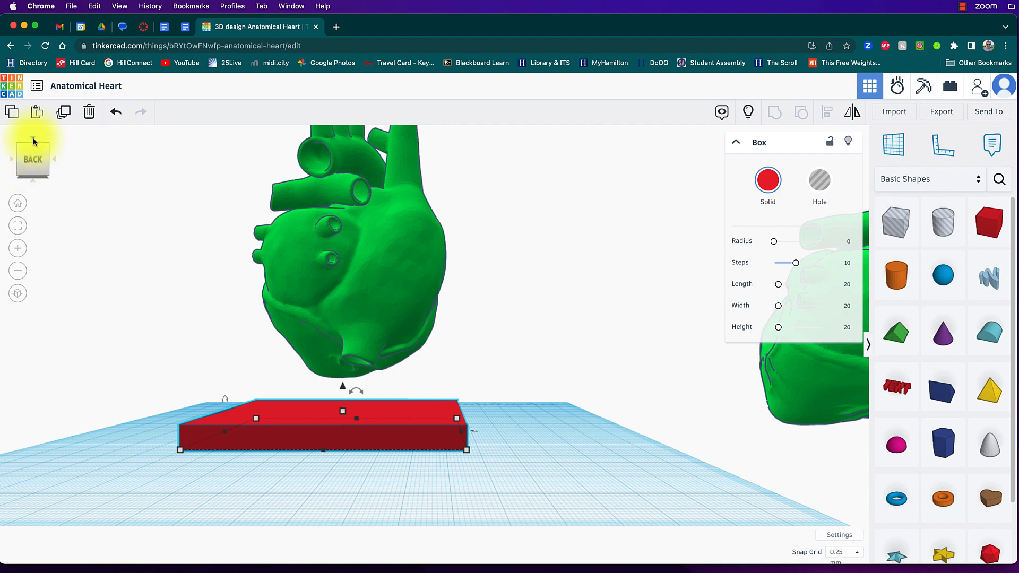
{"action": "left_click", "coordinate": [33, 140]}
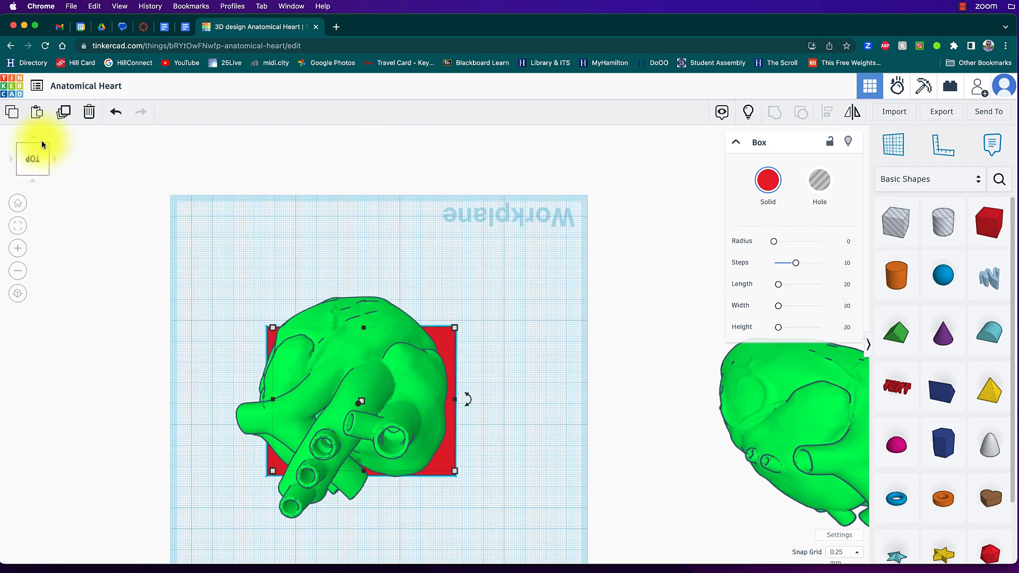
{"action": "left_click", "coordinate": [35, 141]}
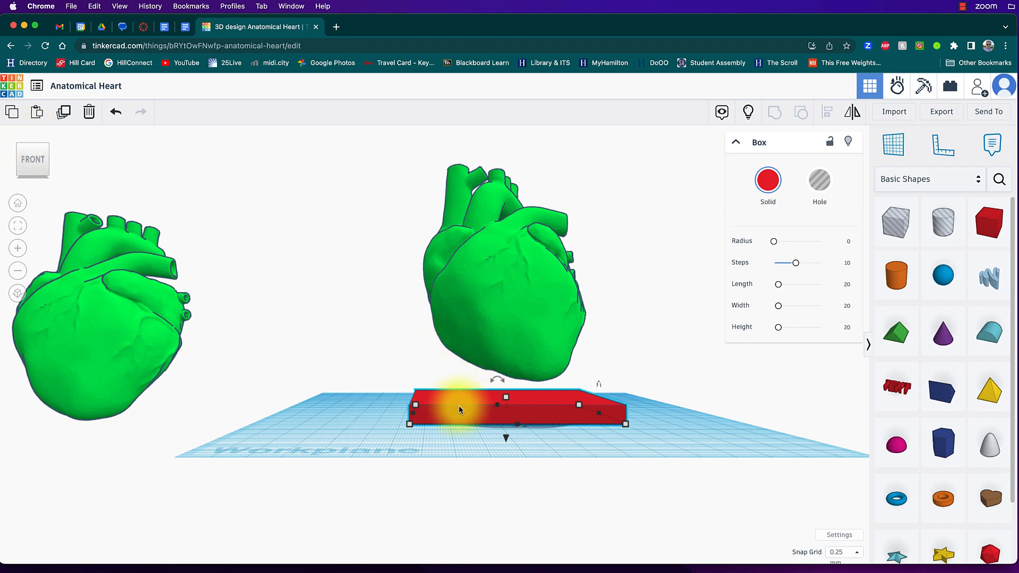
{"action": "right_click_drag", "start_coordinate": [657, 444], "coordinate": [398, 455]}
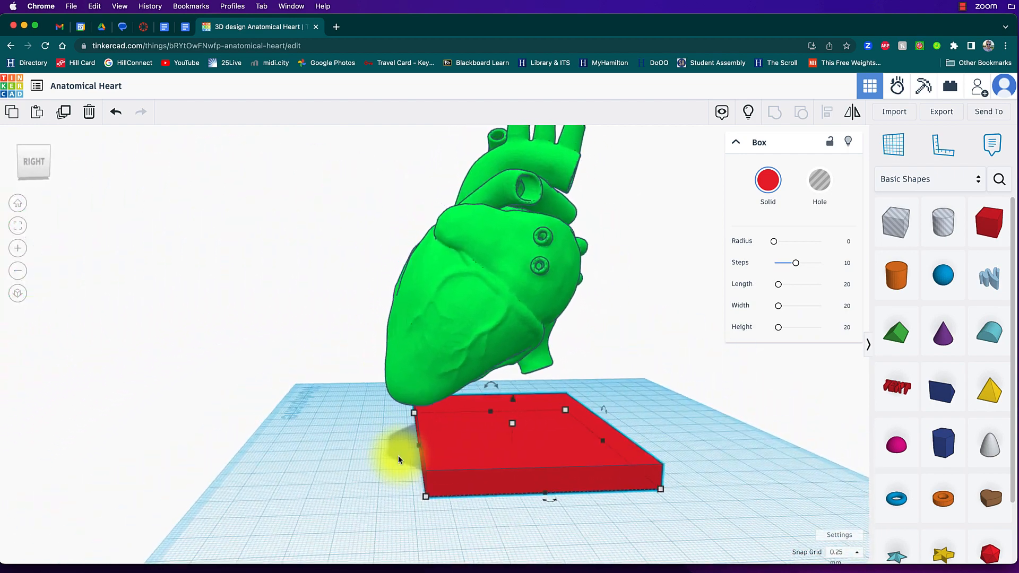
Align the raised heart and the red base plate so they are centred on each other in both horizontal directions
{"action": "left_click", "coordinate": [441, 326]}
{"action": "right_click_drag", "start_coordinate": [546, 460], "coordinate": [617, 416]}
{"action": "left_click", "coordinate": [617, 416], "text": "shift"}
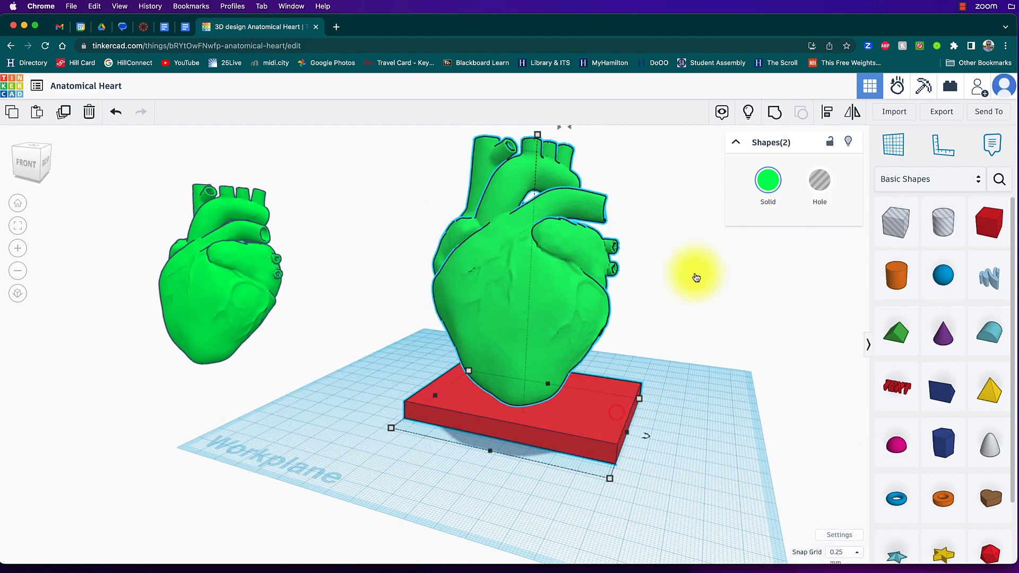
{"action": "right_click_drag", "start_coordinate": [714, 341], "coordinate": [754, 367]}
{"action": "left_click", "coordinate": [523, 444]}
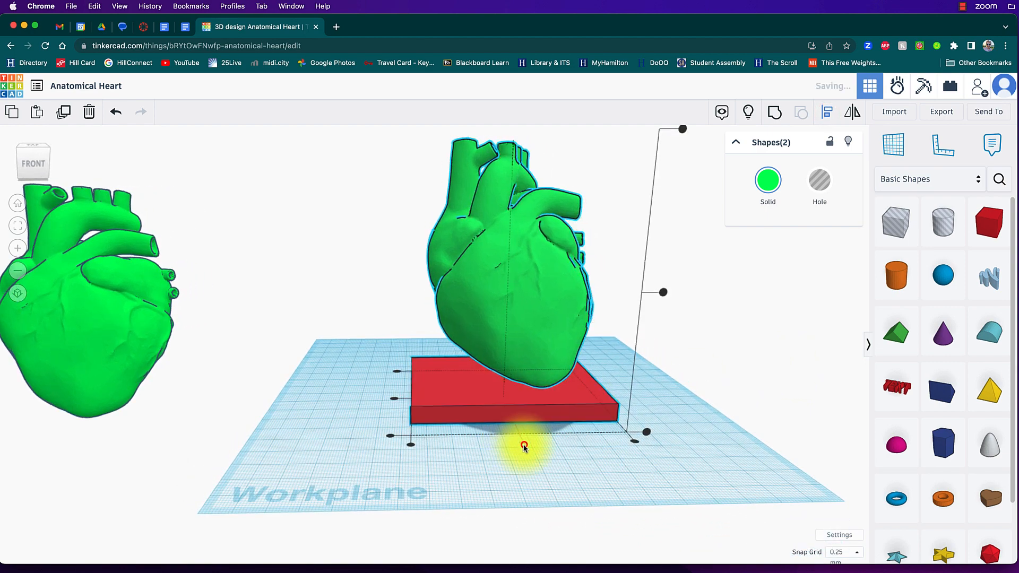
{"action": "left_click", "coordinate": [393, 399]}
{"action": "right_click_drag", "start_coordinate": [393, 399], "coordinate": [575, 469]}
{"action": "left_click", "coordinate": [375, 413]}
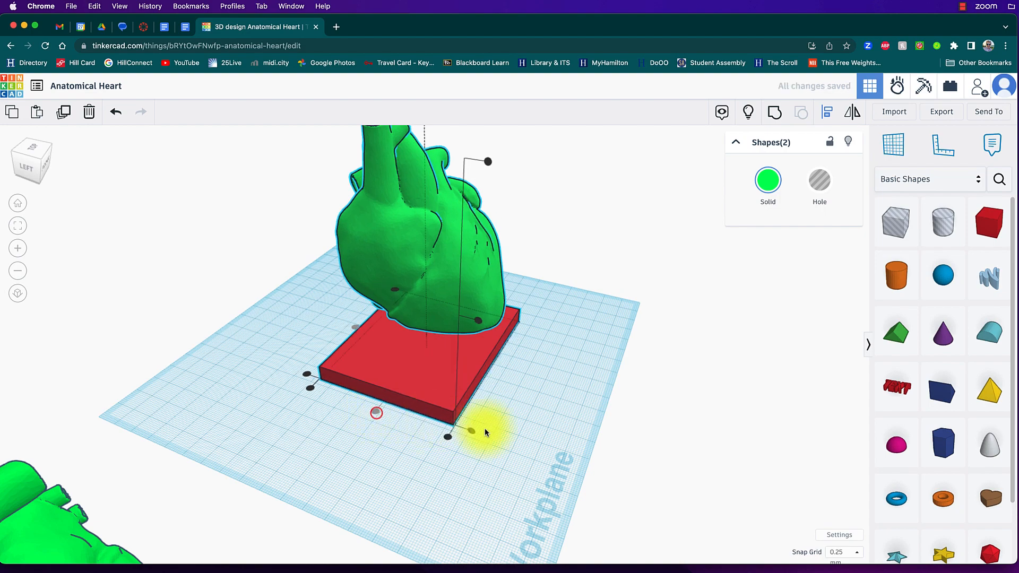
{"action": "right_click_drag", "start_coordinate": [479, 427], "coordinate": [44, 369]}
{"action": "left_click", "coordinate": [755, 359]}
Add a solid Cylinder from Basic Shapes beside the base plate and set its sides to 64
{"action": "right_click_drag", "start_coordinate": [755, 358], "coordinate": [886, 332]}
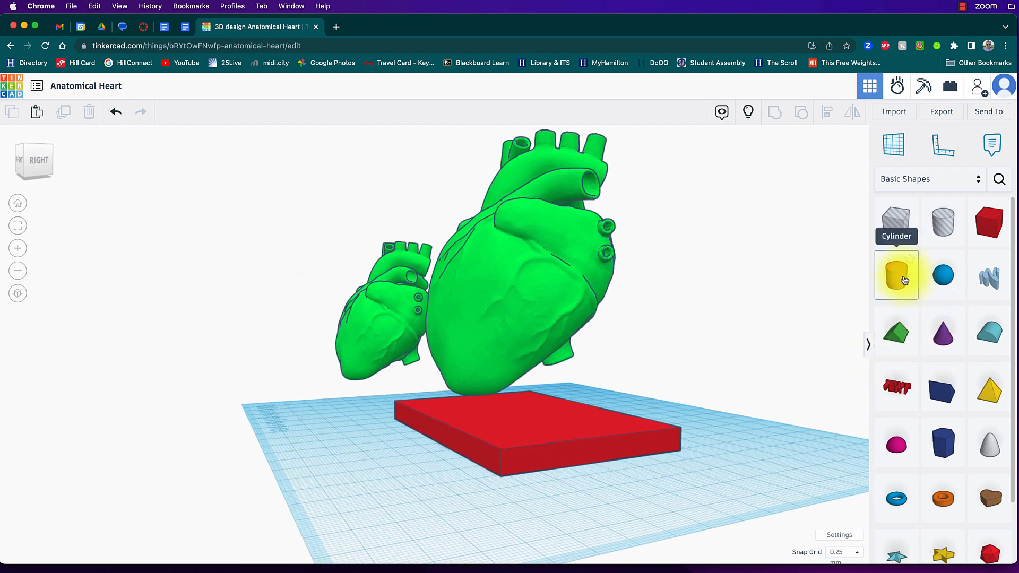
{"action": "left_click_drag", "start_coordinate": [898, 281], "coordinate": [695, 485]}
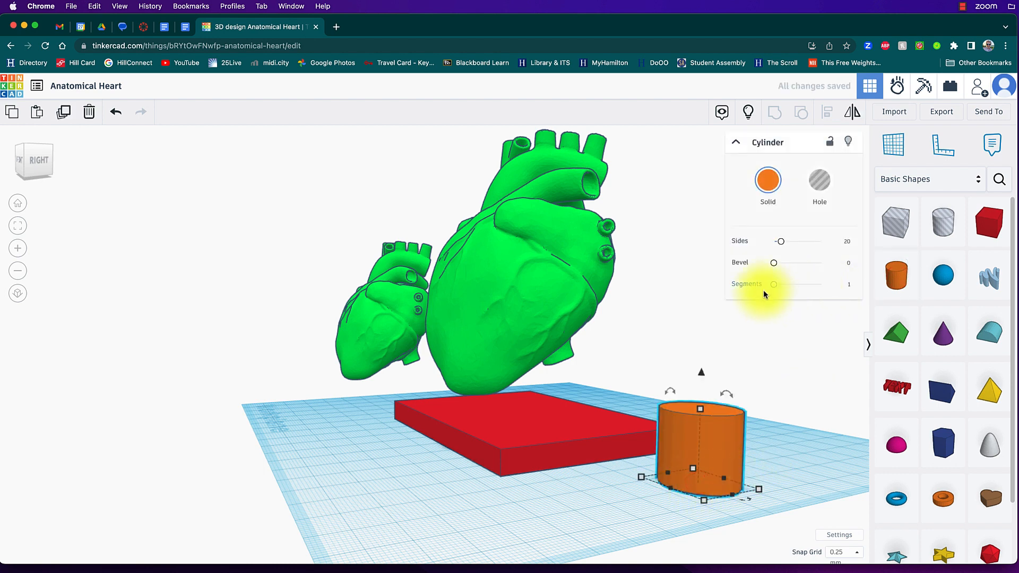
{"action": "mouse_move", "coordinate": [771, 285]}
{"action": "left_mouse_down"}
{"action": "mouse_move", "coordinate": [849, 288]}
{"action": "mouse_move", "coordinate": [757, 291]}
{"action": "left_mouse_up"}
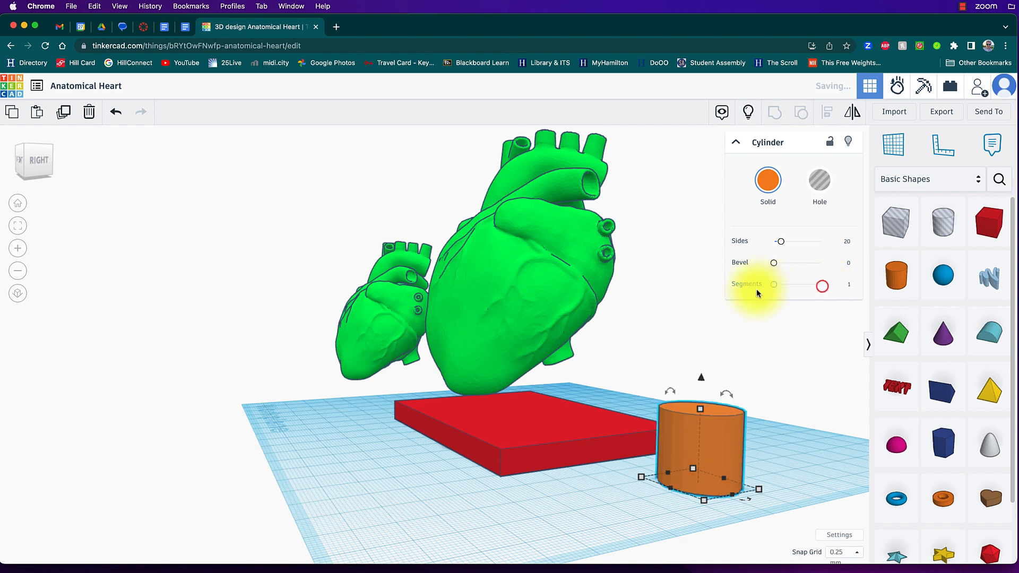
{"action": "left_click_drag", "start_coordinate": [778, 240], "coordinate": [842, 243]}
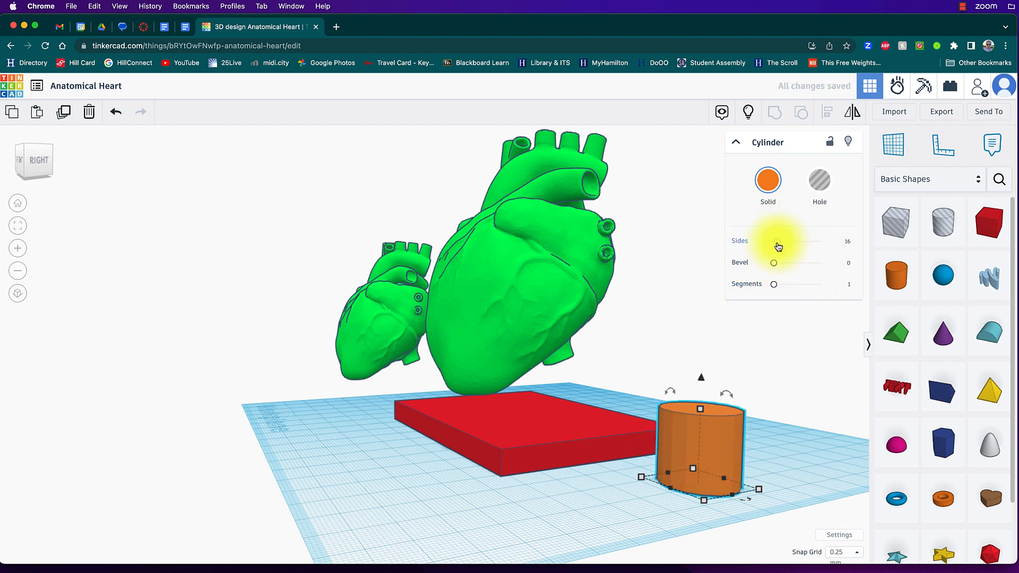
{"action": "left_click_drag", "start_coordinate": [776, 242], "coordinate": [825, 244]}
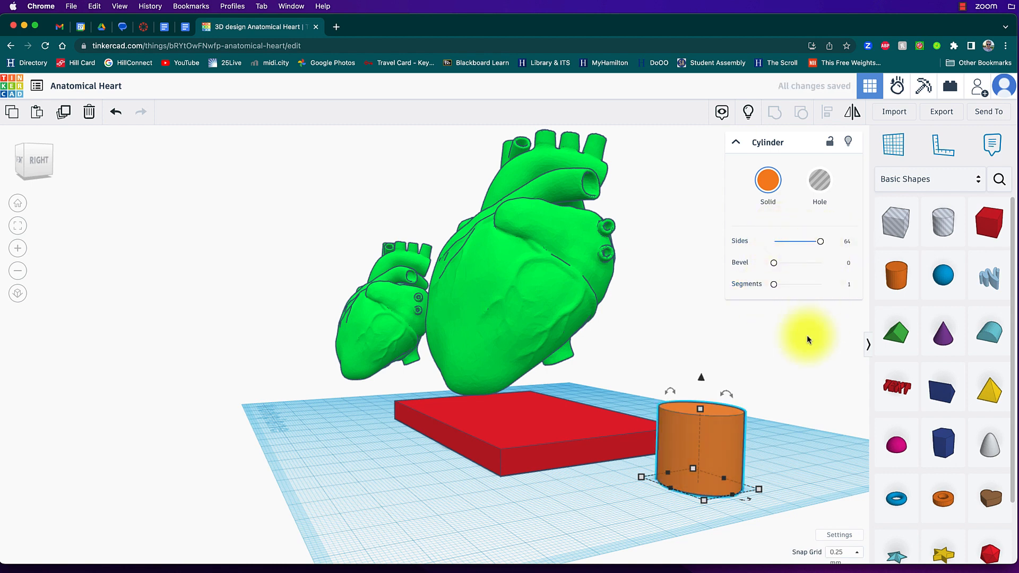
Bevel the cylinder's edges by about 1.049
{"action": "left_click", "coordinate": [795, 359]}
{"action": "right_click_drag", "start_coordinate": [795, 358], "coordinate": [615, 449]}
{"action": "left_click", "coordinate": [609, 461]}
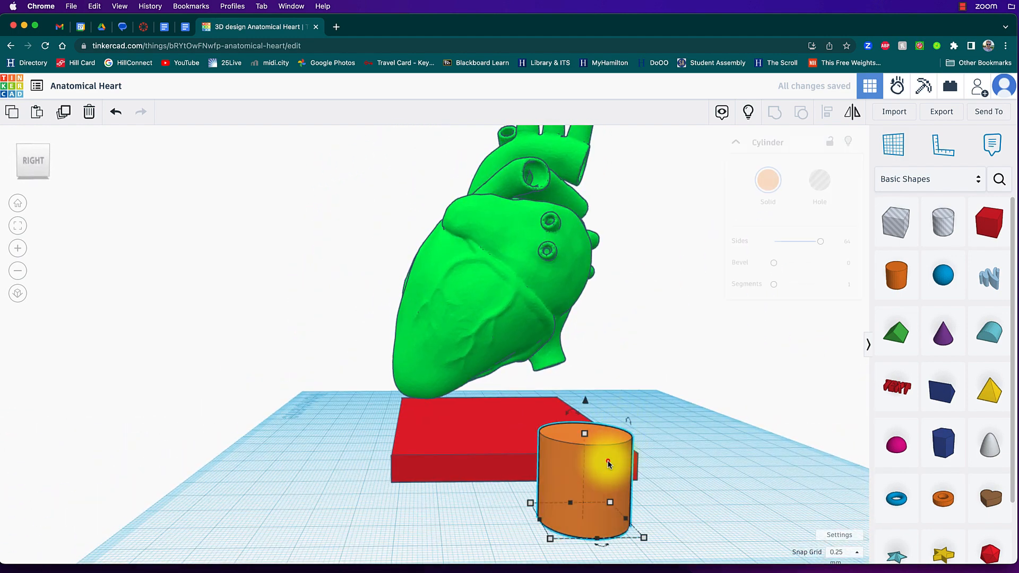
{"action": "left_click", "coordinate": [822, 243]}
{"action": "left_click_drag", "start_coordinate": [782, 266], "coordinate": [794, 262]}
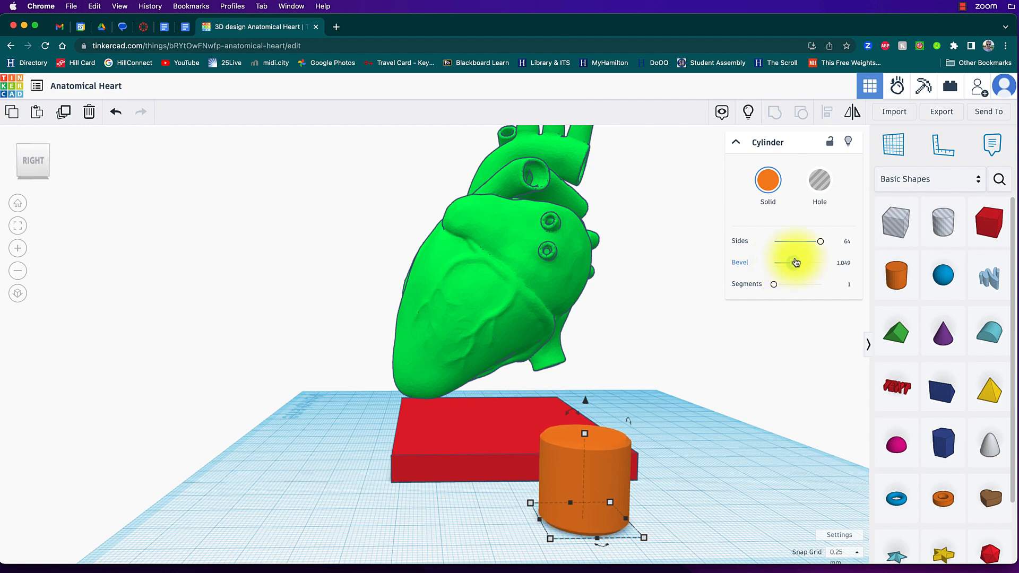
Move the cylinder onto the base plate beneath the heart and narrow it to 10 mm by 10 mm
{"action": "right_click_drag", "start_coordinate": [648, 433], "coordinate": [399, 470]}
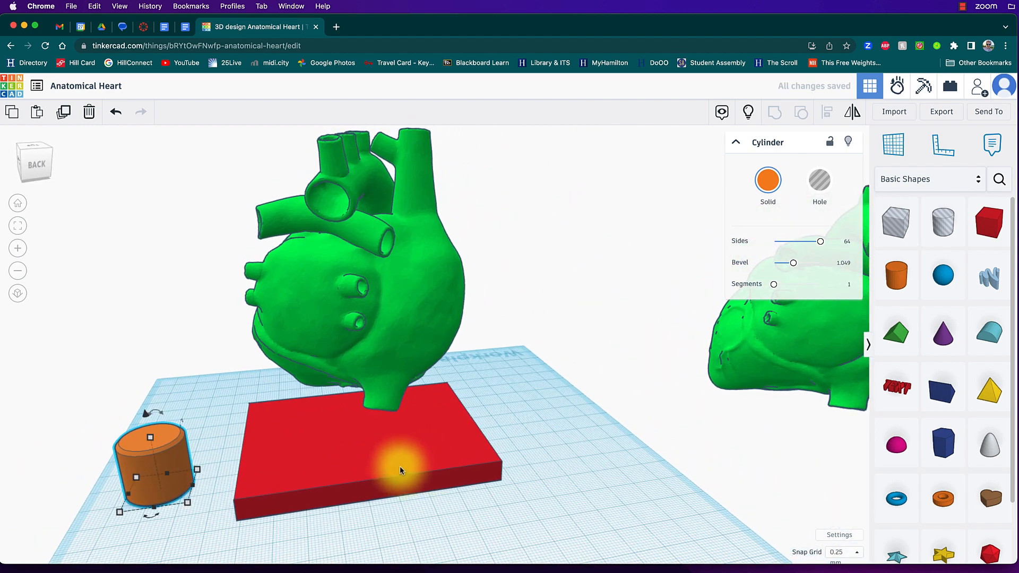
{"action": "left_click_drag", "start_coordinate": [174, 454], "coordinate": [368, 439]}
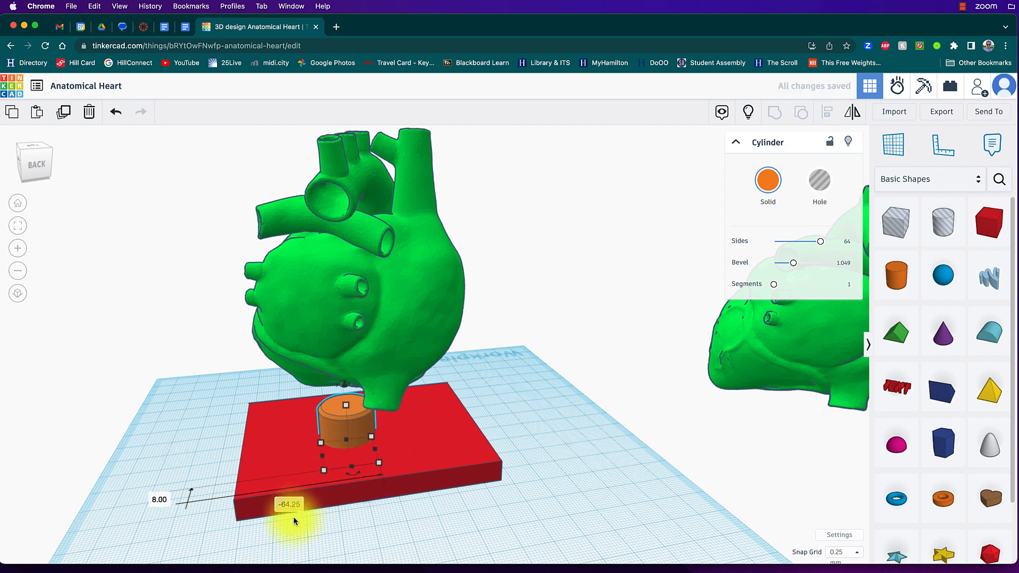
{"action": "left_click_drag", "start_coordinate": [376, 448], "coordinate": [351, 453]}
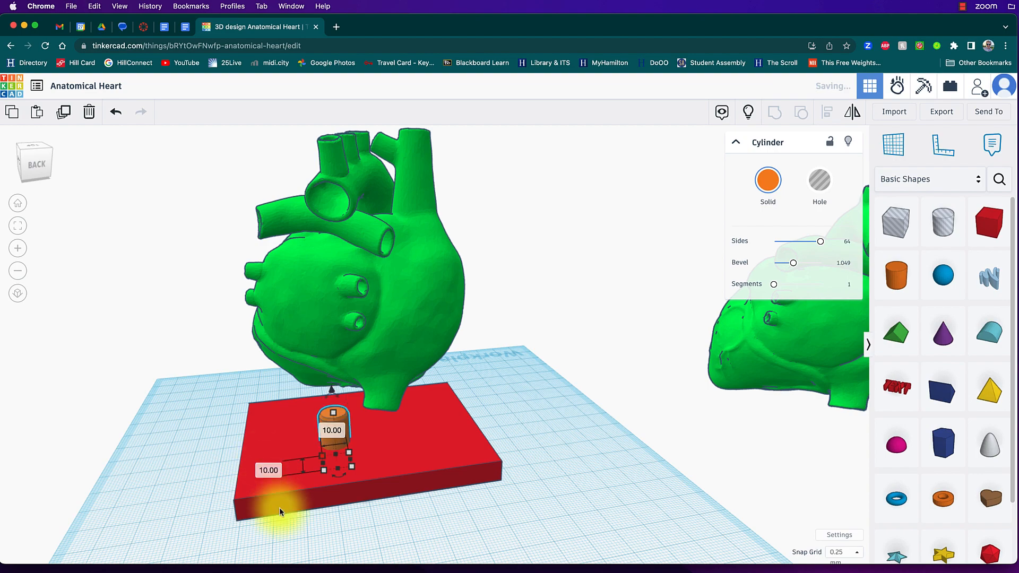
Raise the cylinder 1.50 mm above the workplane and stretch its height up into the heart's underside as a support post
{"action": "right_click_drag", "start_coordinate": [279, 507], "coordinate": [600, 480]}
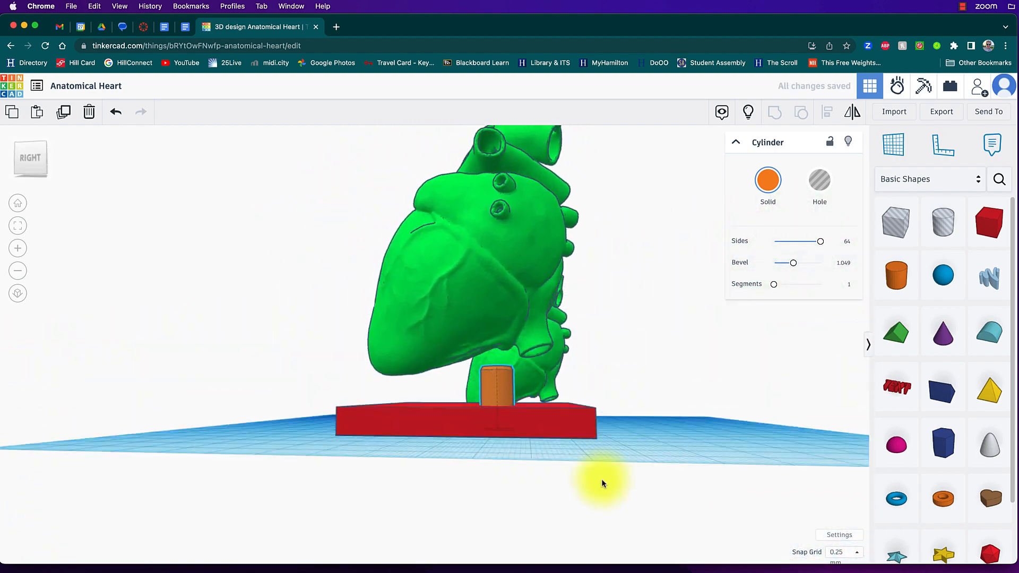
{"action": "left_click", "coordinate": [503, 395]}
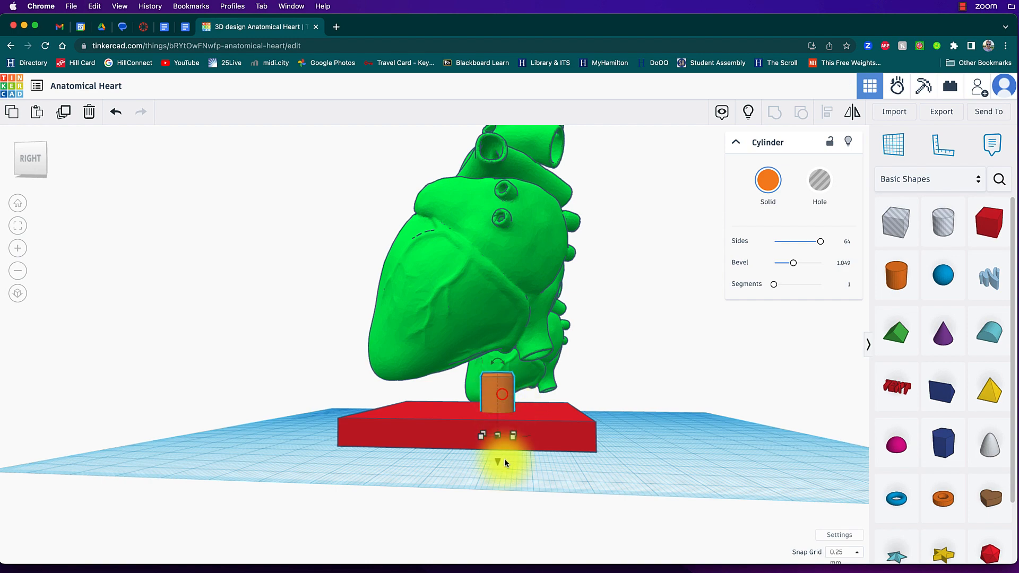
{"action": "left_click_drag", "start_coordinate": [497, 461], "coordinate": [498, 457]}
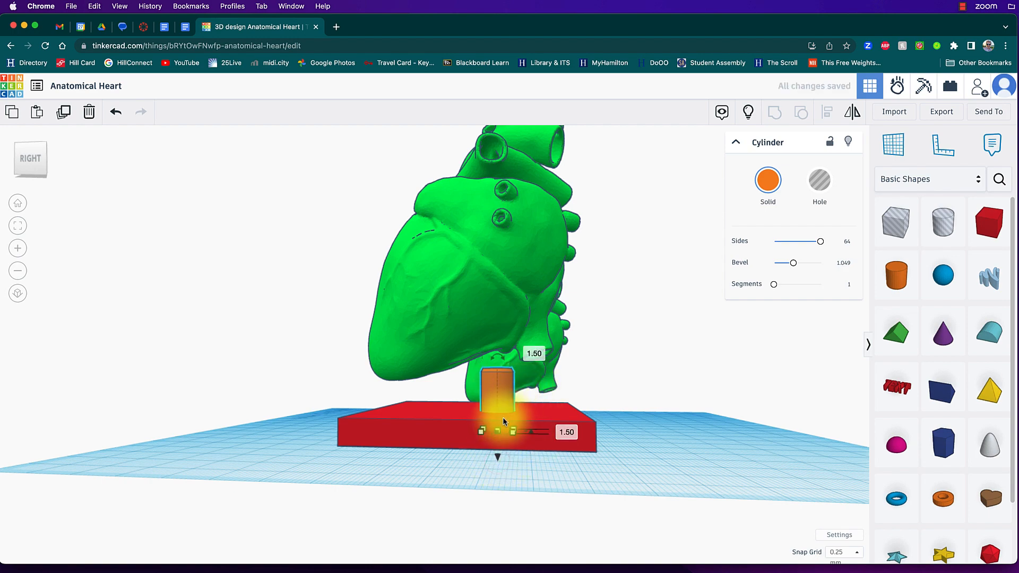
{"action": "right_click_drag", "start_coordinate": [497, 456], "coordinate": [451, 479]}
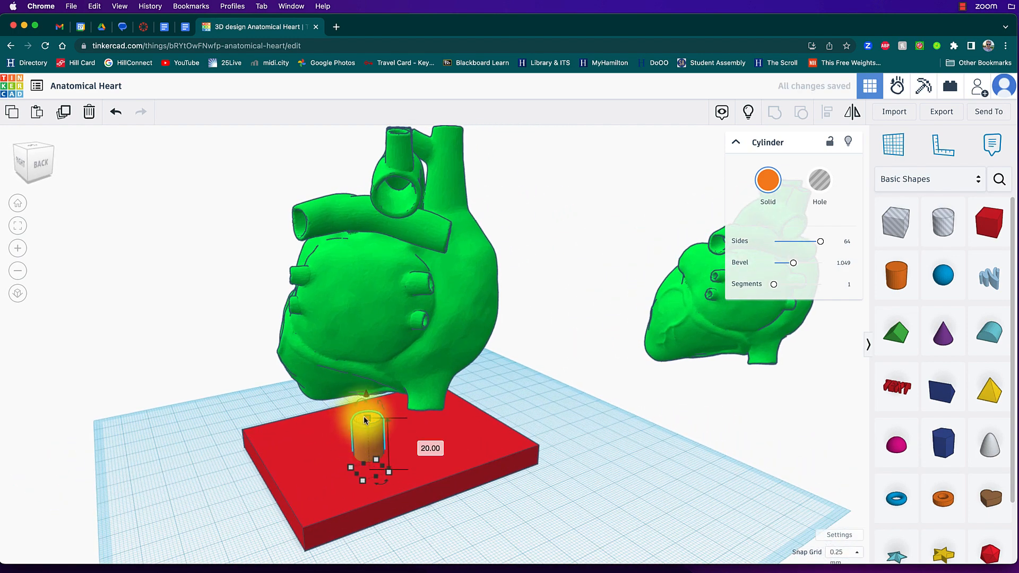
{"action": "left_click_drag", "start_coordinate": [364, 420], "coordinate": [358, 367]}
Align the support post and the base plate so the post is centred on the plate in both horizontal directions
{"action": "right_click_drag", "start_coordinate": [359, 367], "coordinate": [492, 431]}
{"action": "left_click", "coordinate": [555, 425], "text": "shift"}
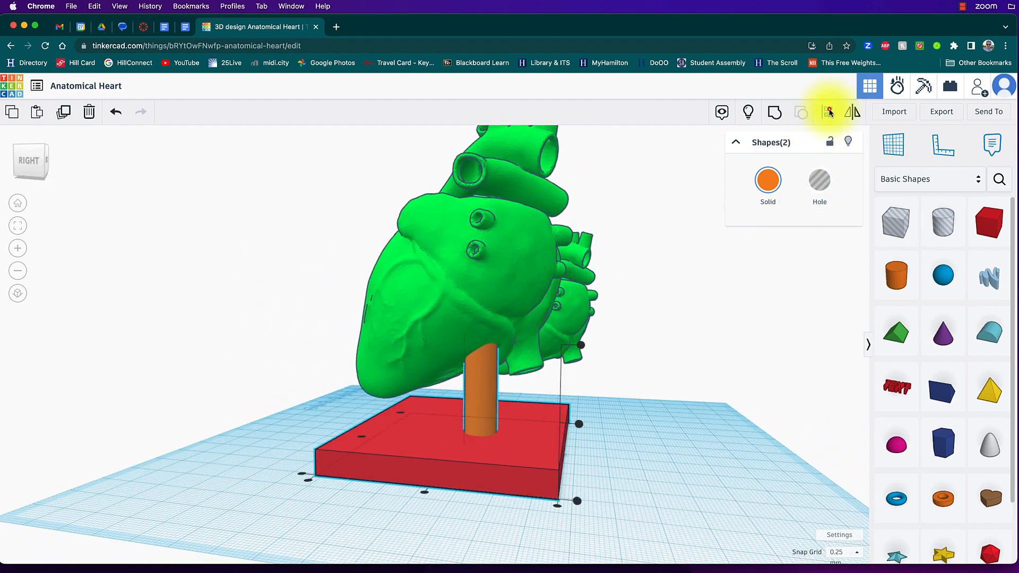
{"action": "right_click_drag", "start_coordinate": [497, 499], "coordinate": [865, 521]}
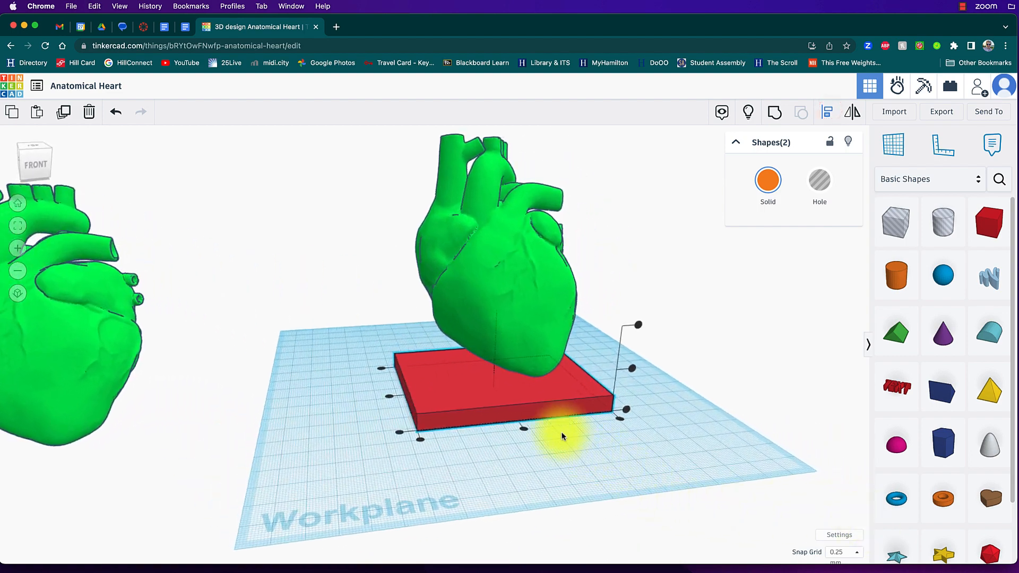
{"action": "right_click_drag", "start_coordinate": [523, 426], "coordinate": [380, 427]}
{"action": "left_click", "coordinate": [386, 433]}
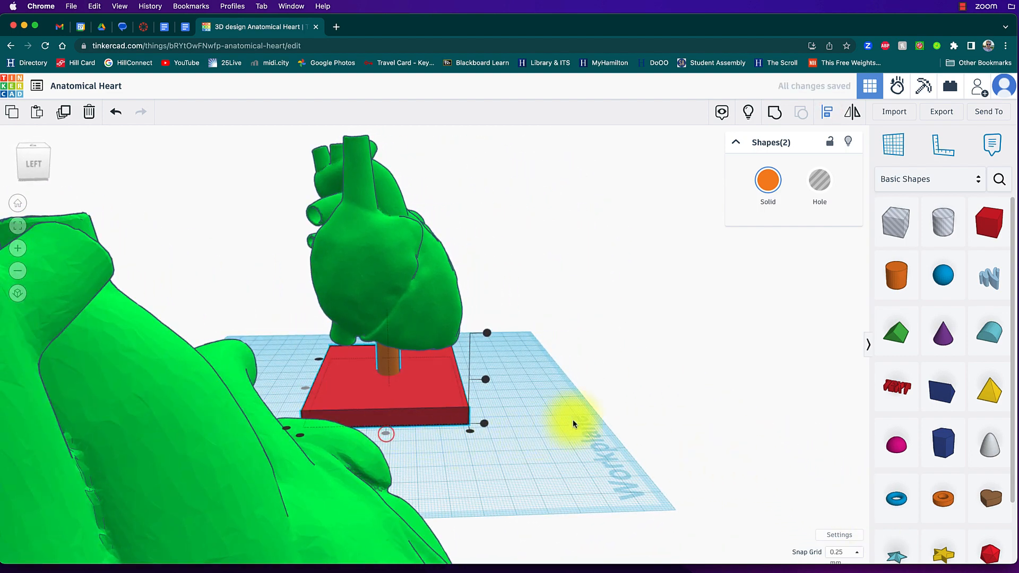
{"action": "right_click_drag", "start_coordinate": [574, 423], "coordinate": [91, 396]}
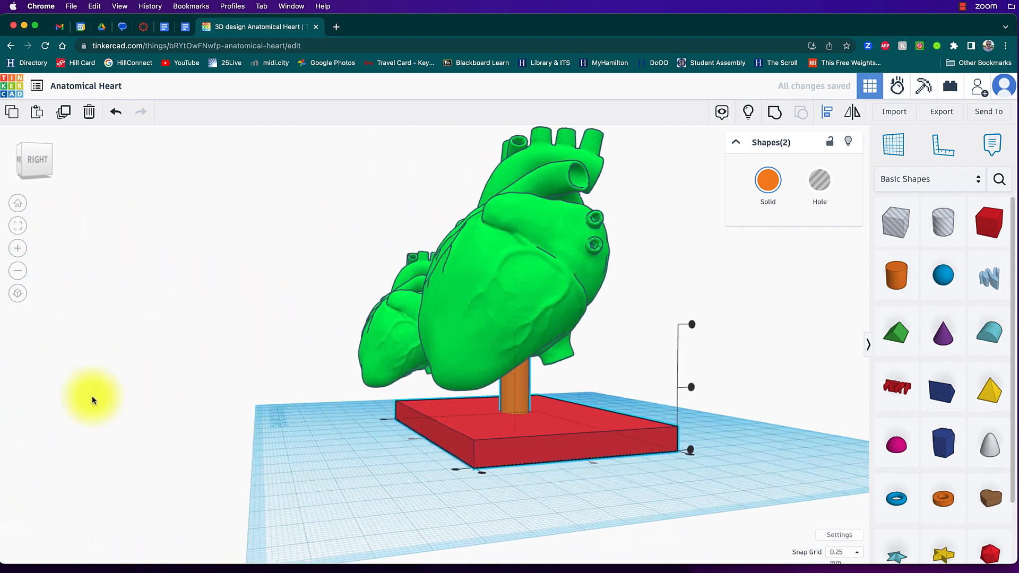
{"action": "right_click_drag", "start_coordinate": [721, 416], "coordinate": [496, 409]}
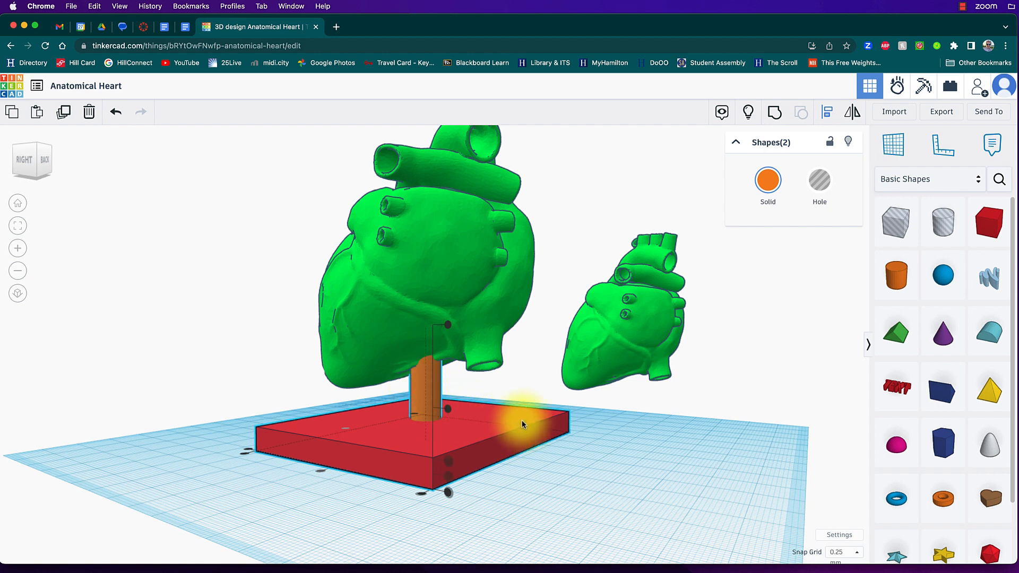
{"action": "left_click", "coordinate": [218, 342]}
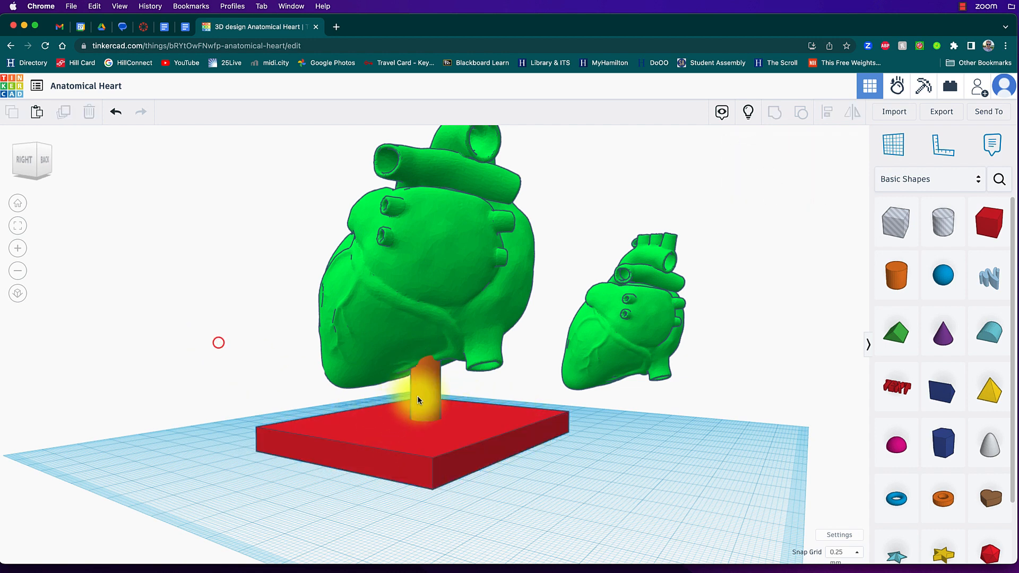
Group the support post and the base plate into a single solid stand
{"action": "left_click", "coordinate": [431, 388]}
{"action": "left_click", "coordinate": [513, 430], "text": "shift"}
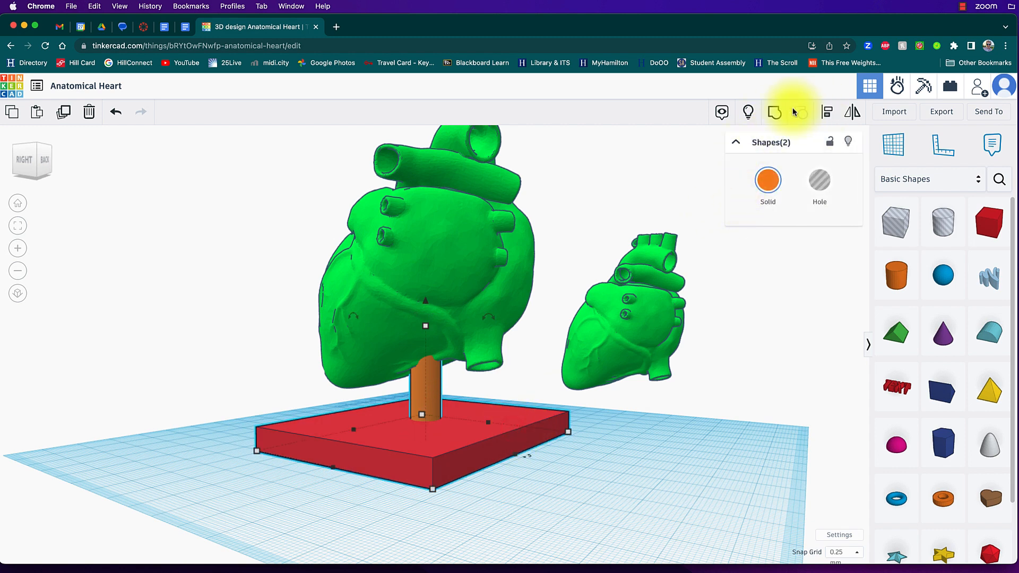
{"action": "left_click", "coordinate": [774, 113]}
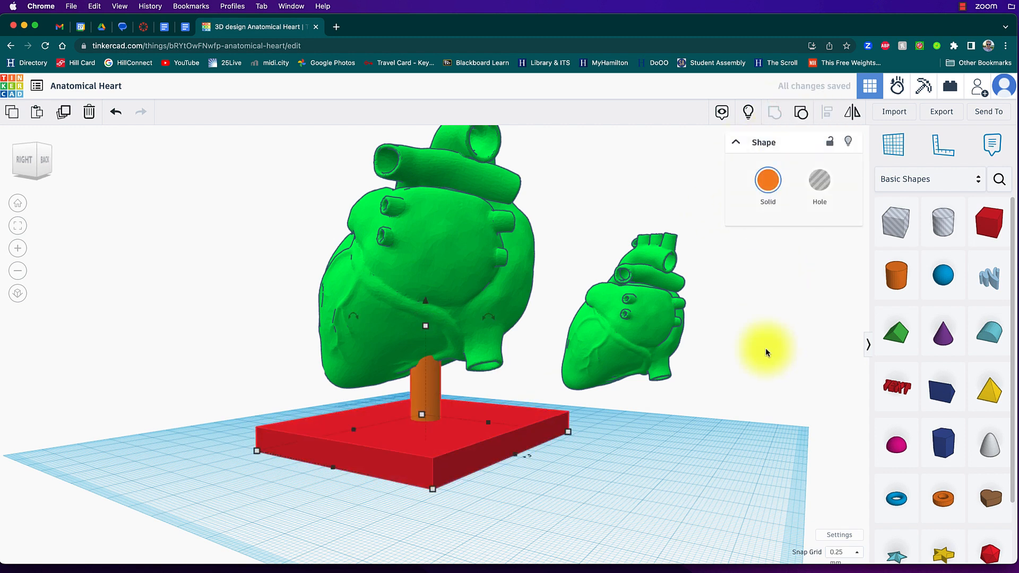
{"action": "left_click", "coordinate": [555, 286]}
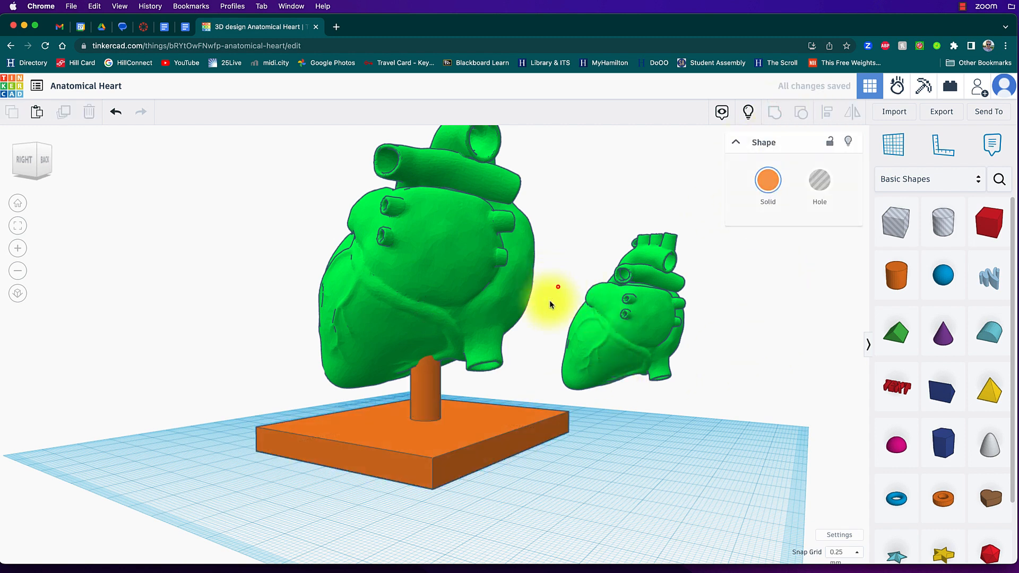
{"action": "left_click", "coordinate": [415, 396]}
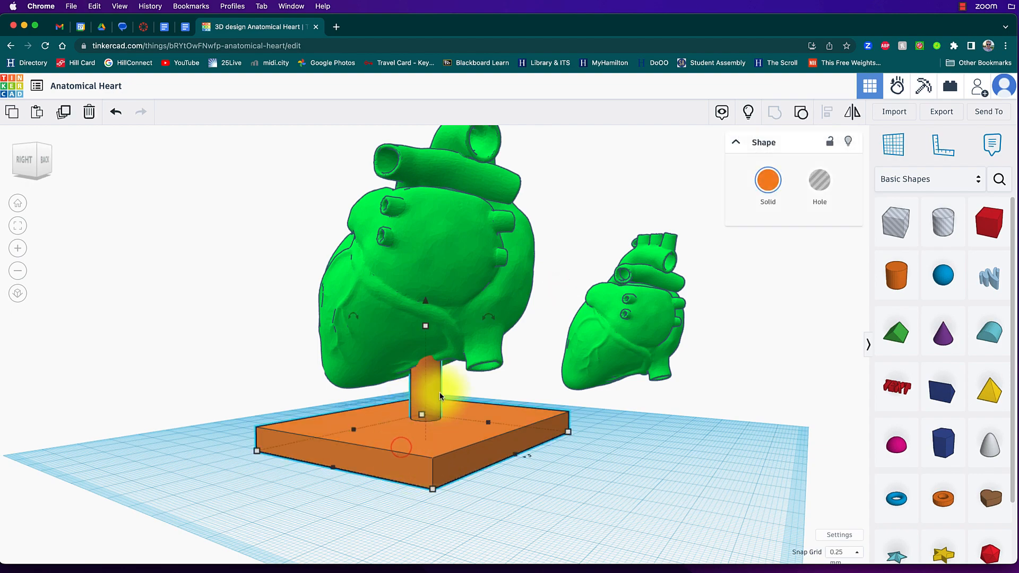
{"action": "right_click_drag", "start_coordinate": [440, 457], "coordinate": [466, 454]}
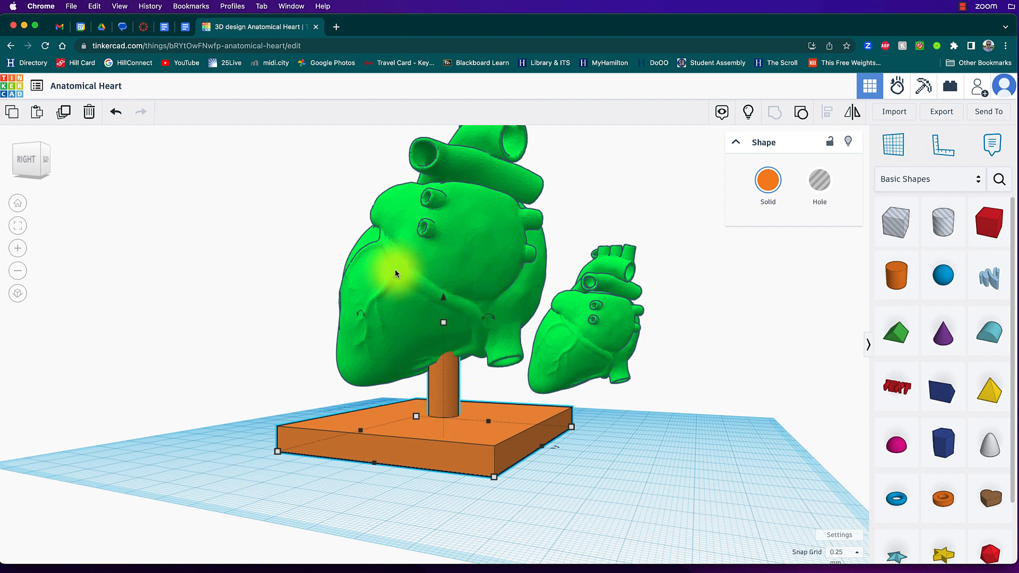
Duplicate the stand, turn the copy into a hole and group it with the large green heart to cut a socket in its underside
{"action": "left_click", "coordinate": [382, 286]}
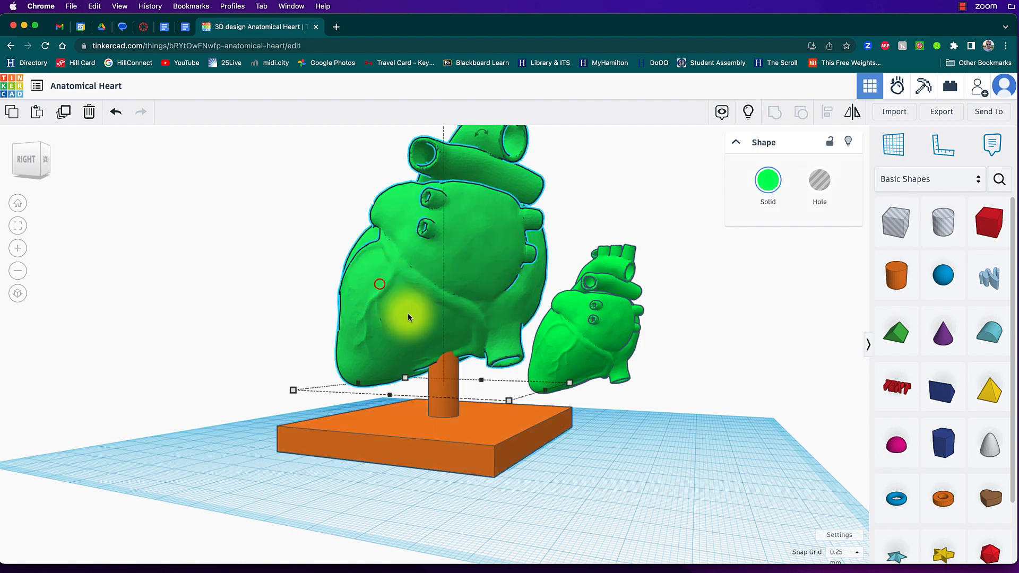
{"action": "left_click", "coordinate": [443, 450]}
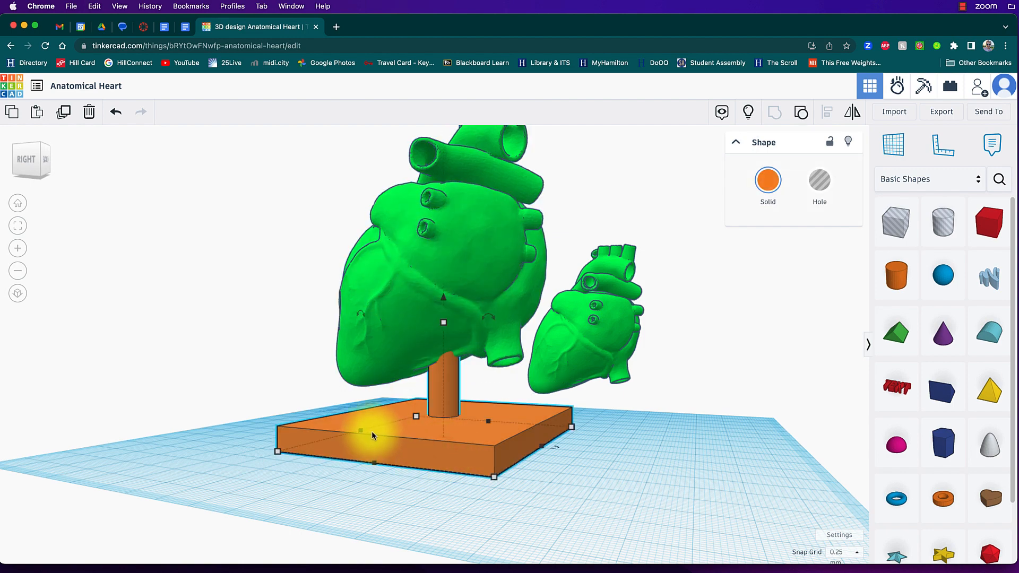
{"action": "left_click", "coordinate": [64, 115]}
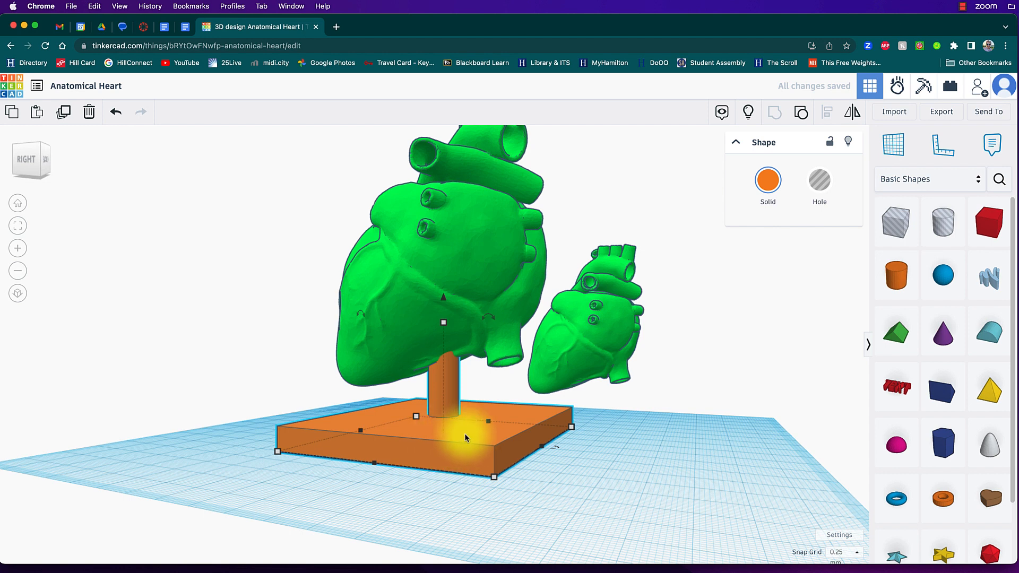
{"action": "left_click", "coordinate": [820, 181]}
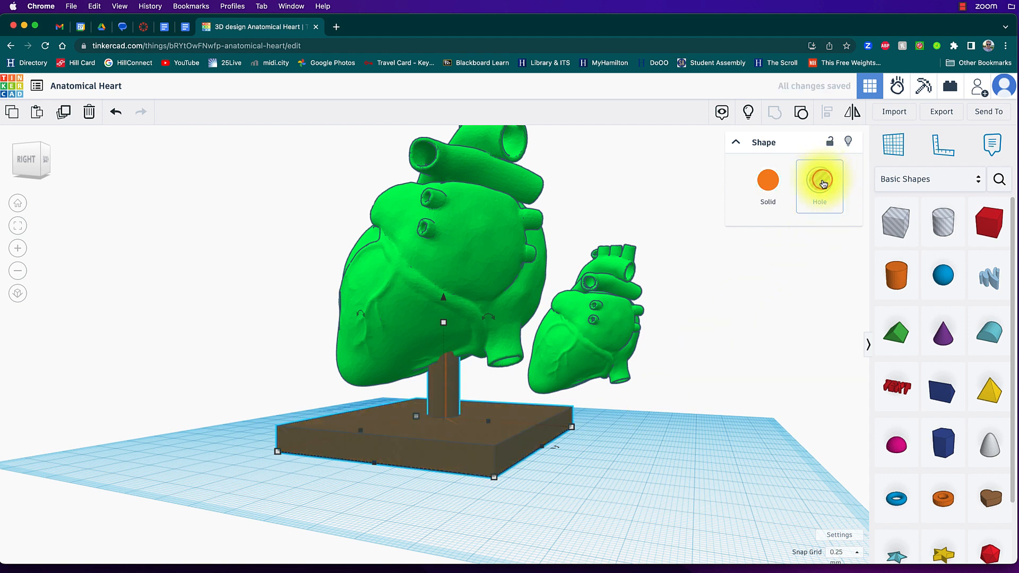
{"action": "left_click", "coordinate": [361, 265], "text": "shift"}
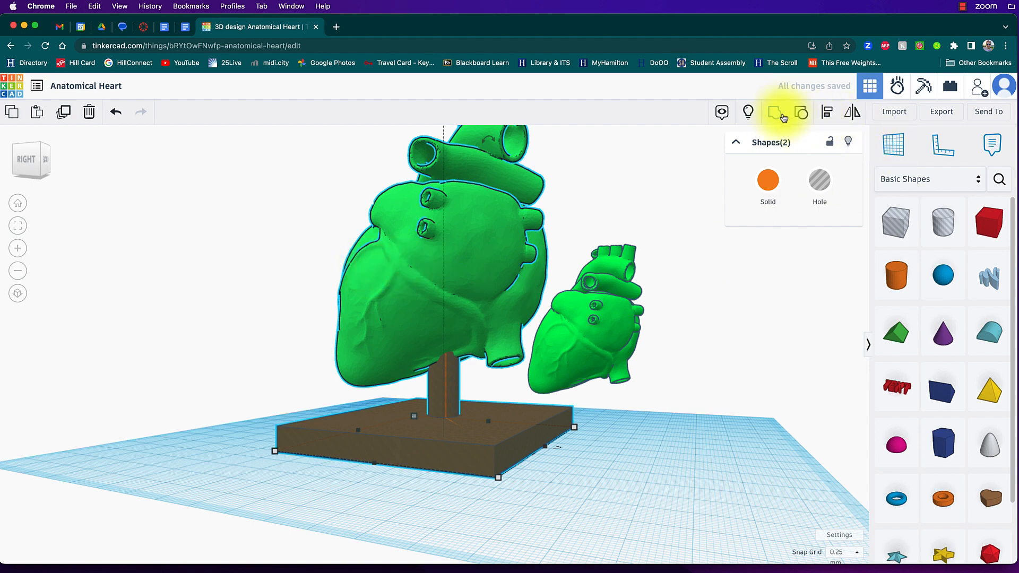
{"action": "left_click", "coordinate": [776, 113]}
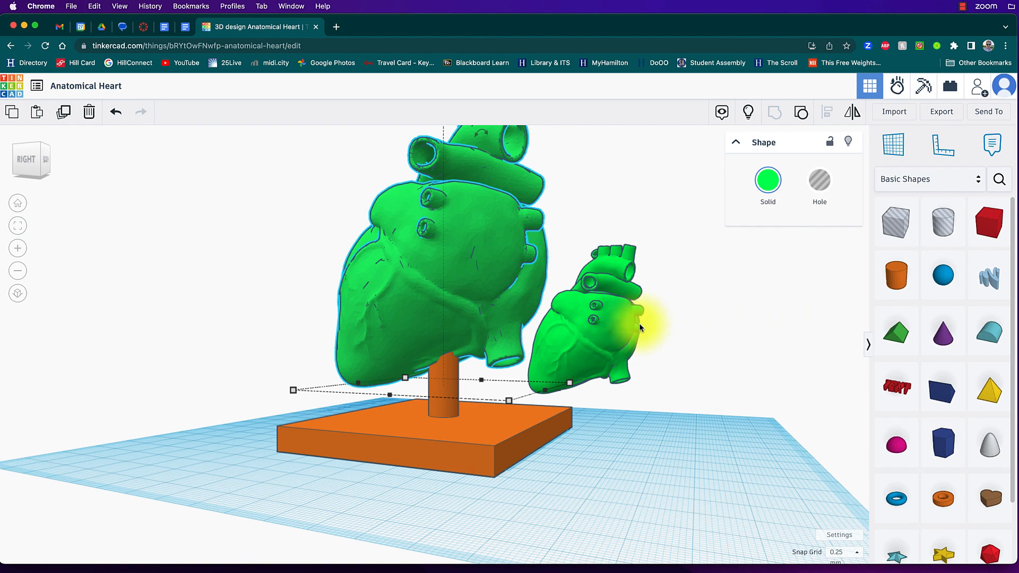
Hide the stand, examine the socket cut into the heart's underside and show the stand again
{"action": "right_click_drag", "start_coordinate": [736, 369], "coordinate": [496, 421]}
{"action": "left_click", "coordinate": [510, 428]}
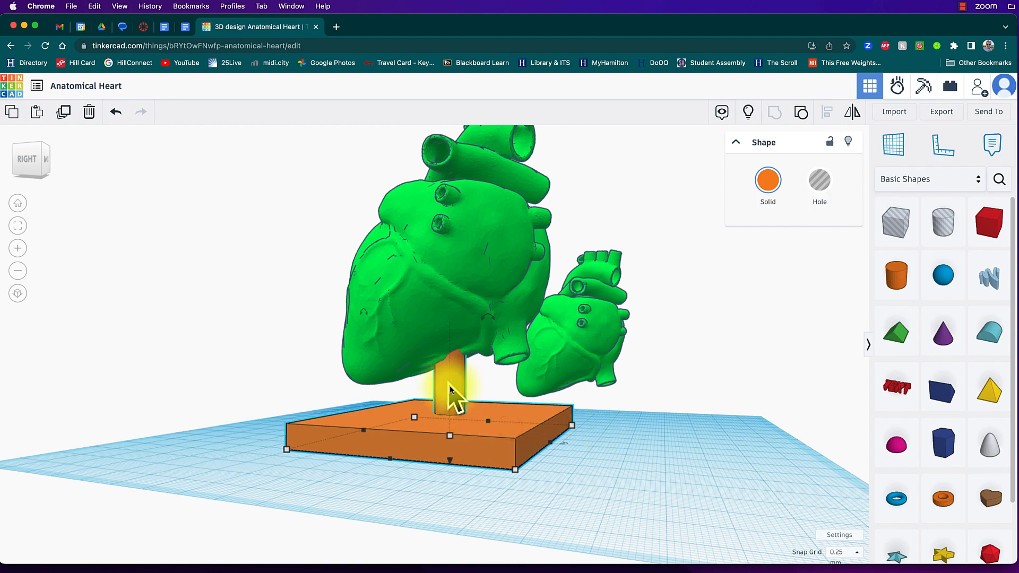
{"action": "left_click", "coordinate": [434, 294]}
{"action": "left_click", "coordinate": [426, 438]}
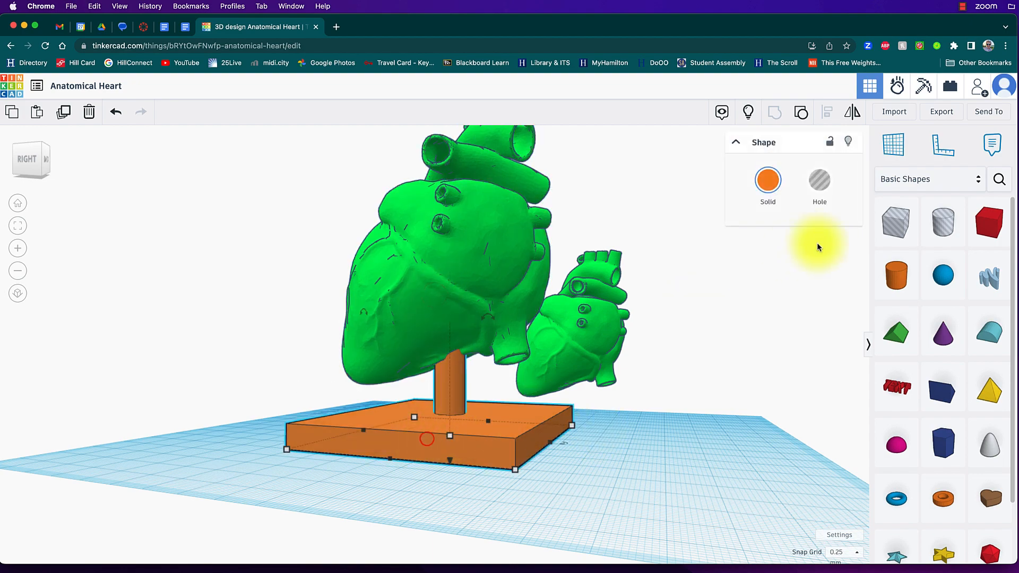
{"action": "key", "text": "Delete"}
{"action": "right_click_drag", "start_coordinate": [800, 231], "coordinate": [476, 304]}
{"action": "scroll", "coordinate": [384, 282], "scroll_direction": "up", "scroll_amount": 10}
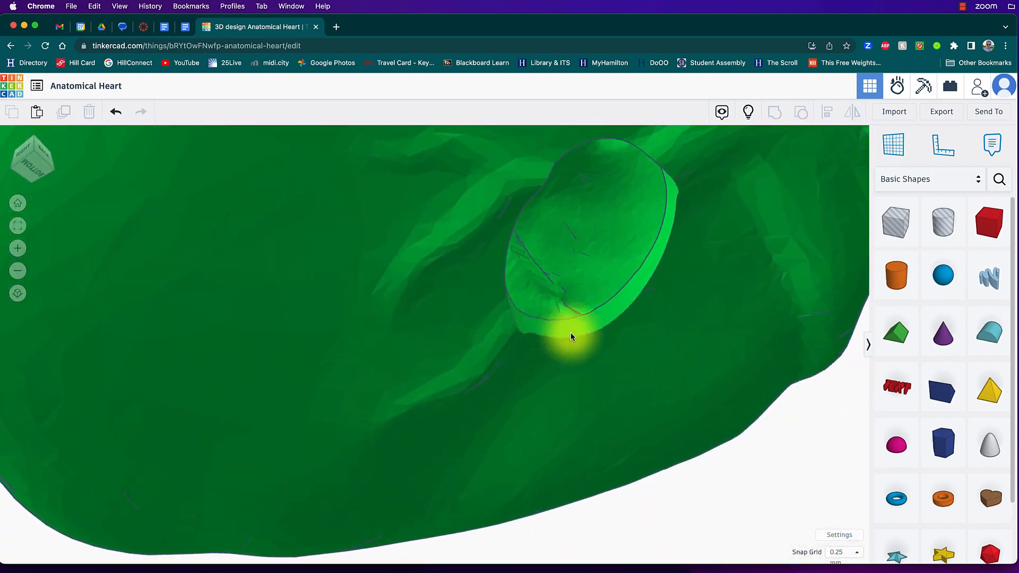
{"action": "scroll", "coordinate": [582, 334], "scroll_direction": "up", "scroll_amount": 5}
{"action": "scroll", "coordinate": [581, 333], "scroll_direction": "down", "scroll_amount": 8}
{"action": "right_click_drag", "start_coordinate": [638, 334], "coordinate": [566, 330]}
{"action": "scroll", "coordinate": [566, 233], "scroll_direction": "down", "scroll_amount": 8}
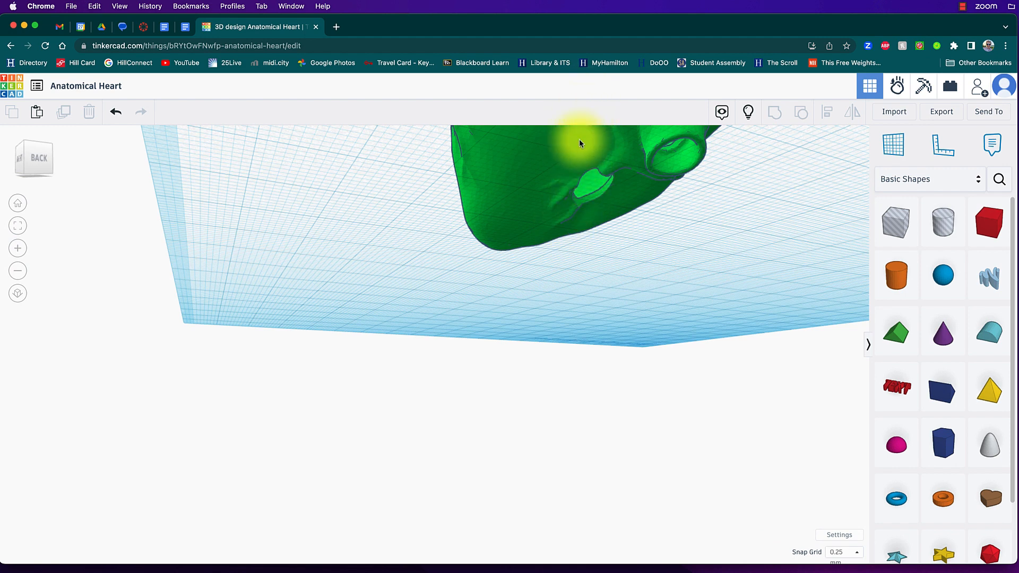
{"action": "right_click_drag", "start_coordinate": [566, 221], "coordinate": [827, 157]}
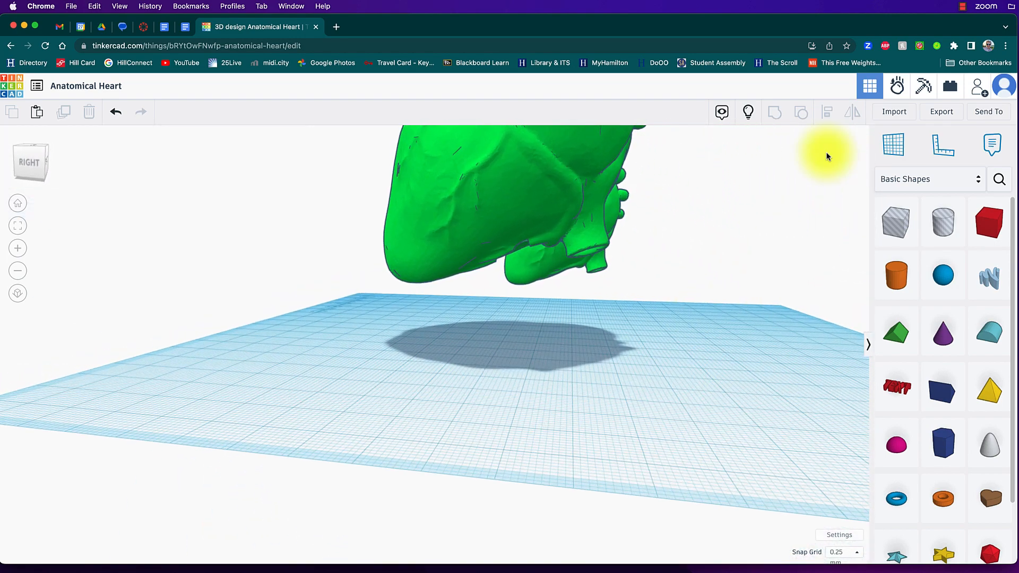
{"action": "left_click", "coordinate": [748, 112]}
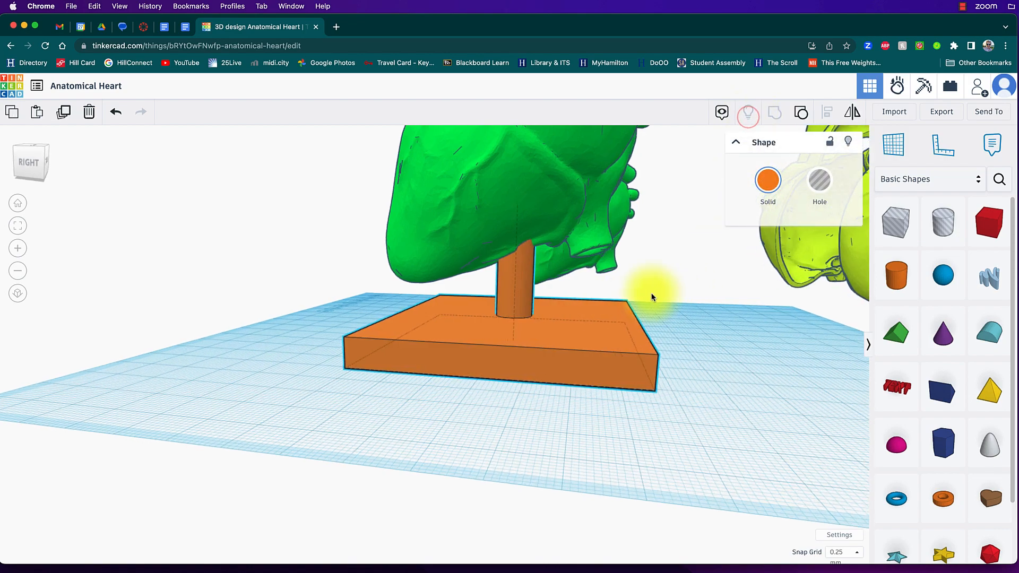
Add a sphere to the workplane beside the stand and flatten its height to 7.50 mm
{"action": "right_click_drag", "start_coordinate": [652, 291], "coordinate": [574, 170]}
{"action": "right_click_drag", "start_coordinate": [625, 253], "coordinate": [523, 298]}
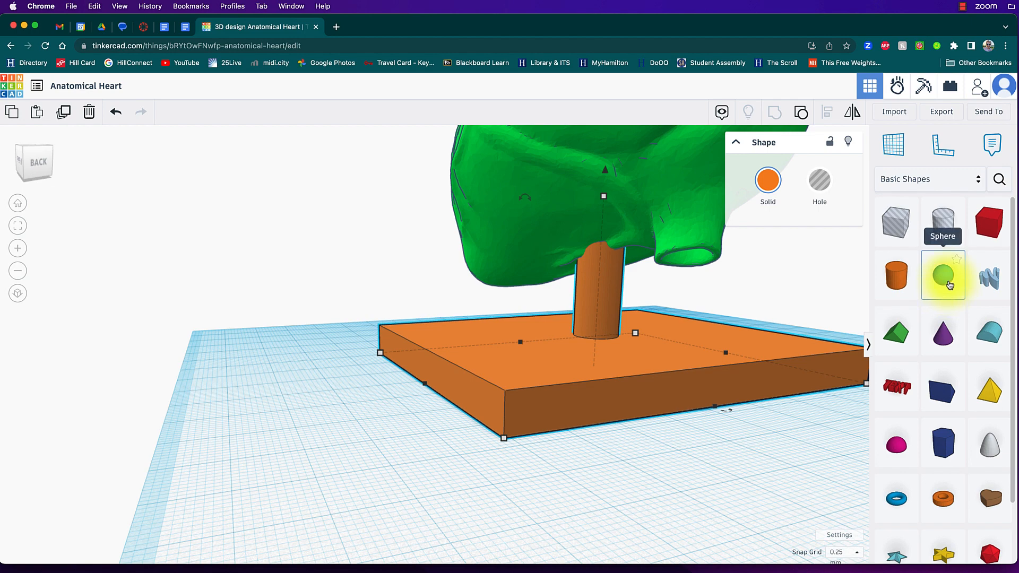
{"action": "left_click_drag", "start_coordinate": [950, 285], "coordinate": [337, 435]}
{"action": "right_click_drag", "start_coordinate": [337, 435], "coordinate": [478, 446]}
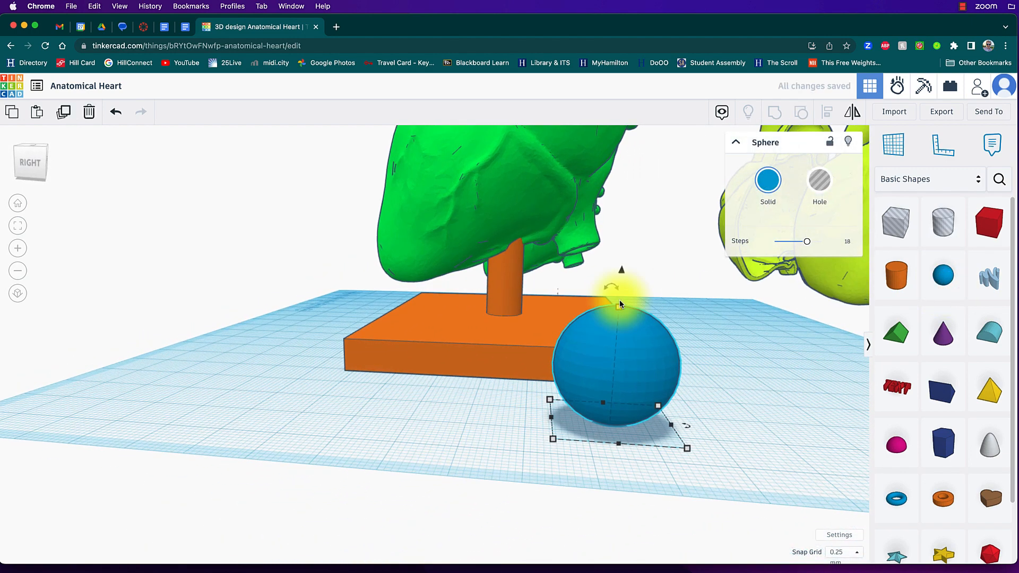
{"action": "left_click_drag", "start_coordinate": [625, 308], "coordinate": [614, 382]}
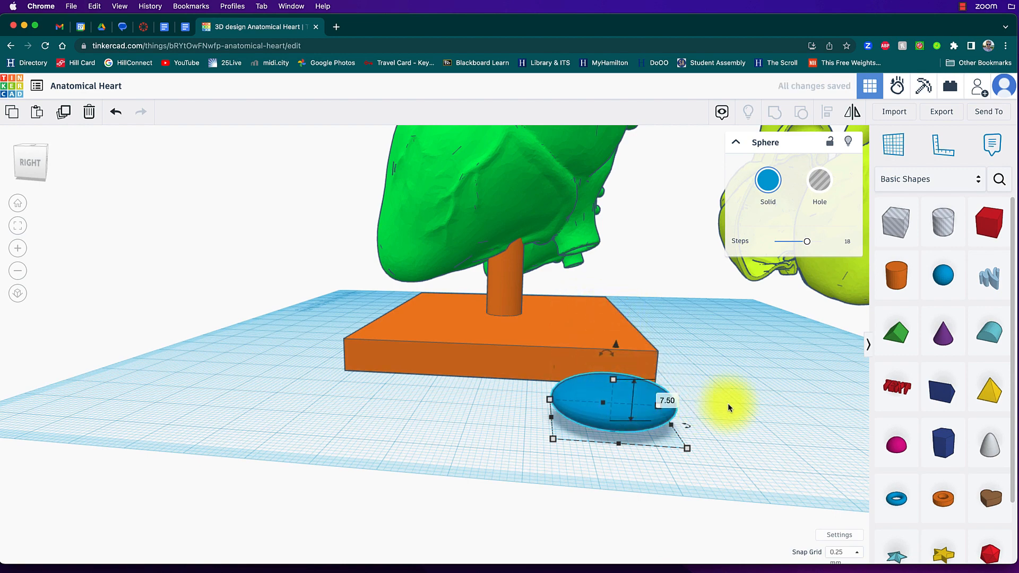
Raise the sphere above the workplane, shrink its footprint to about 9.25 by 7.75 mm and flatten it further
{"action": "right_click_drag", "start_coordinate": [727, 405], "coordinate": [495, 411]}
{"action": "left_click_drag", "start_coordinate": [272, 428], "coordinate": [286, 234]}
{"action": "left_click_drag", "start_coordinate": [355, 298], "coordinate": [290, 291]}
{"action": "right_click_drag", "start_coordinate": [289, 291], "coordinate": [542, 301]}
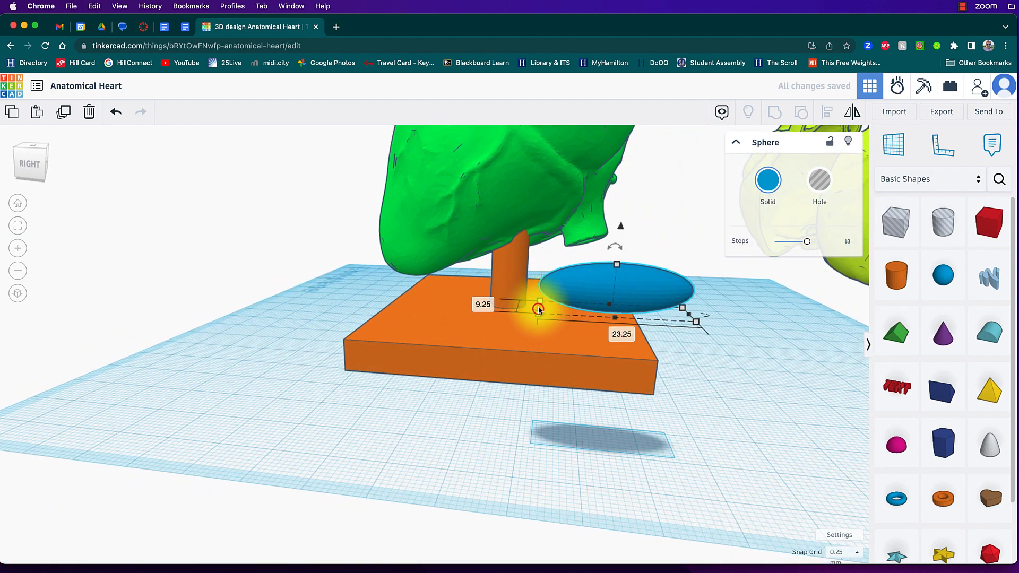
{"action": "left_click_drag", "start_coordinate": [536, 307], "coordinate": [639, 310]}
{"action": "left_click_drag", "start_coordinate": [668, 263], "coordinate": [669, 289]}
Move the flattened sphere onto the upper part of the support post just below the heart and slightly adjust its size
{"action": "right_click_drag", "start_coordinate": [739, 357], "coordinate": [496, 377]}
{"action": "left_click_drag", "start_coordinate": [416, 371], "coordinate": [609, 266]}
{"action": "right_click_drag", "start_coordinate": [609, 266], "coordinate": [512, 284]}
{"action": "left_click", "coordinate": [588, 257]}
{"action": "scroll", "coordinate": [605, 290], "scroll_direction": "up", "scroll_amount": 5}
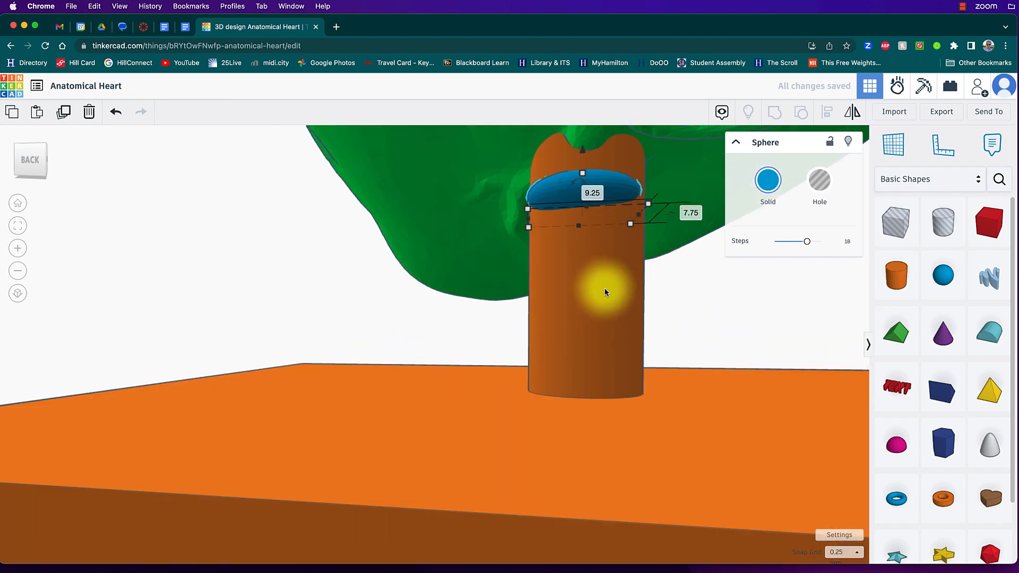
{"action": "right_click_drag", "start_coordinate": [605, 291], "coordinate": [614, 308]}
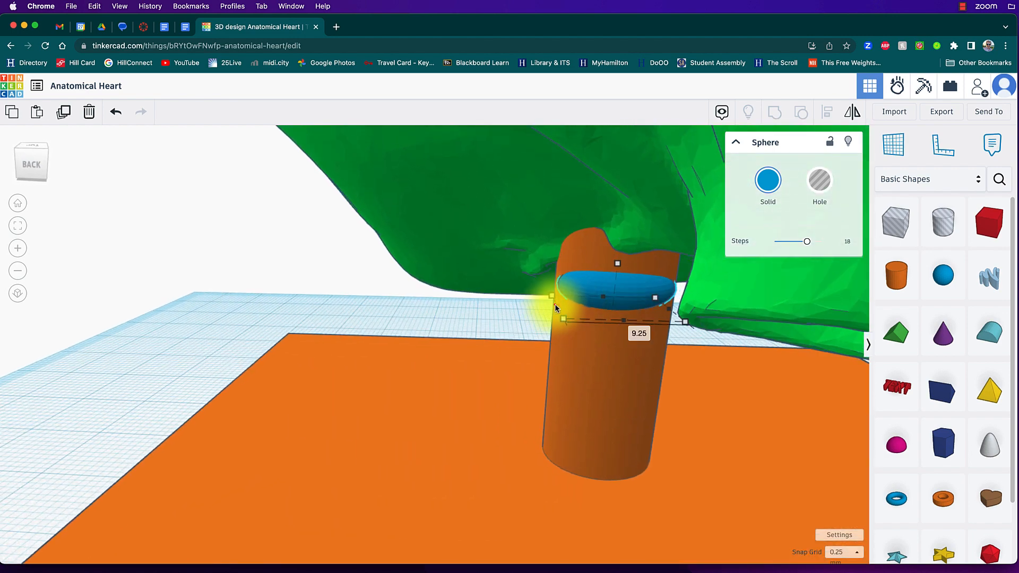
{"action": "left_click_drag", "start_coordinate": [551, 307], "coordinate": [556, 332]}
Align the sphere horizontally with the stand and its support post
{"action": "left_click", "coordinate": [586, 393]}
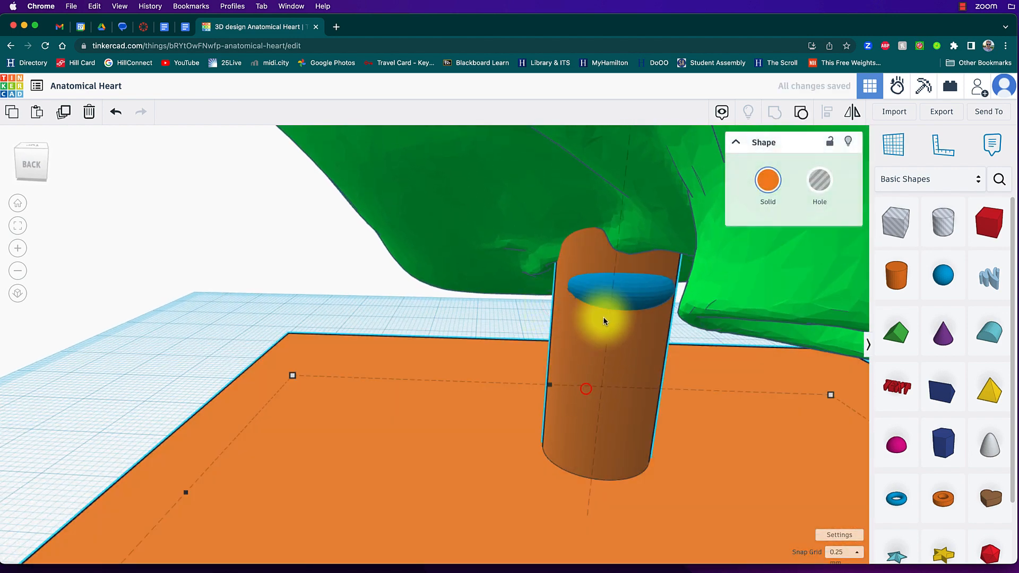
{"action": "left_click", "coordinate": [627, 290], "text": "shift"}
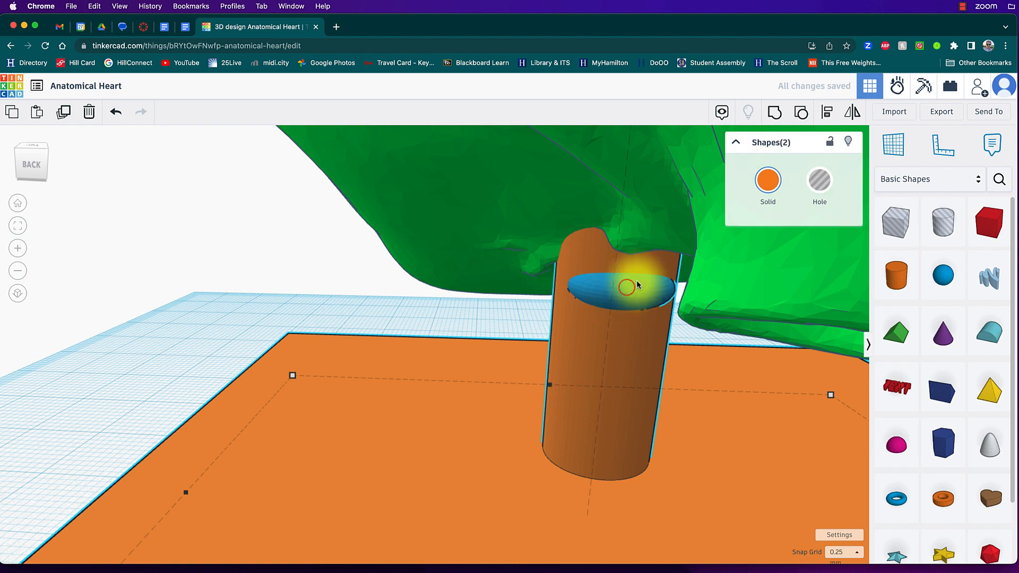
{"action": "left_click", "coordinate": [828, 112]}
{"action": "right_click_drag", "start_coordinate": [444, 386], "coordinate": [656, 257]}
{"action": "left_click", "coordinate": [256, 421]}
{"action": "left_click", "coordinate": [813, 316]}
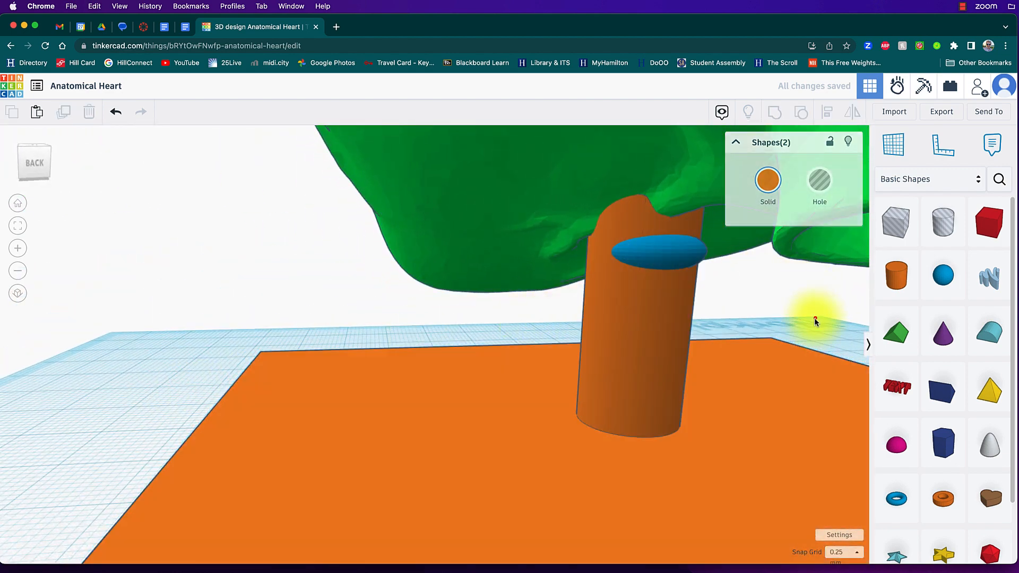
Raise the sphere 1.75 mm so it sits against the upper end of the post near the heart
{"action": "left_click", "coordinate": [682, 259]}
{"action": "left_click_drag", "start_coordinate": [660, 199], "coordinate": [662, 184]}
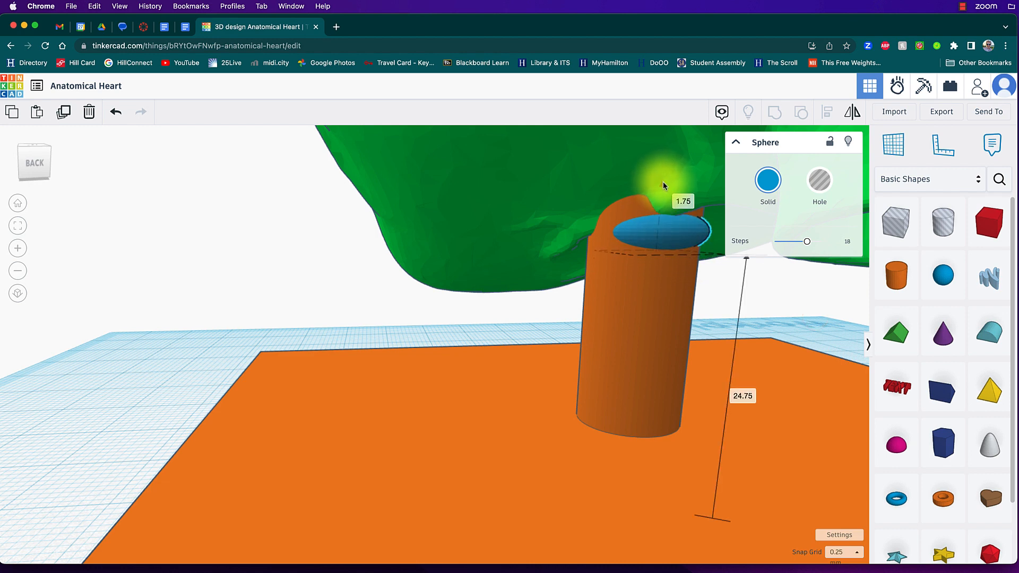
{"action": "right_click_drag", "start_coordinate": [568, 307], "coordinate": [756, 313]}
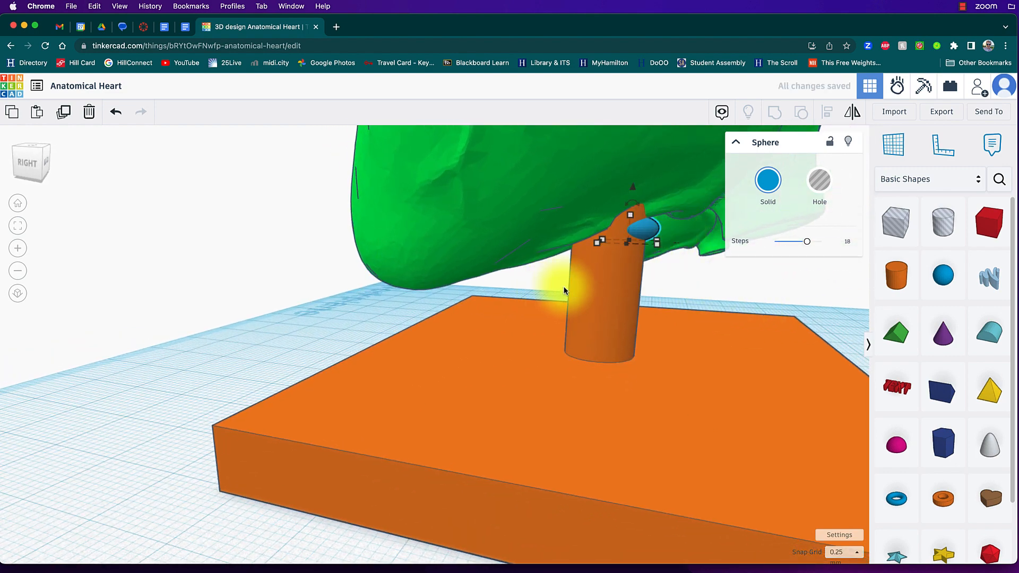
{"action": "right_click_drag", "start_coordinate": [572, 304], "coordinate": [475, 286]}
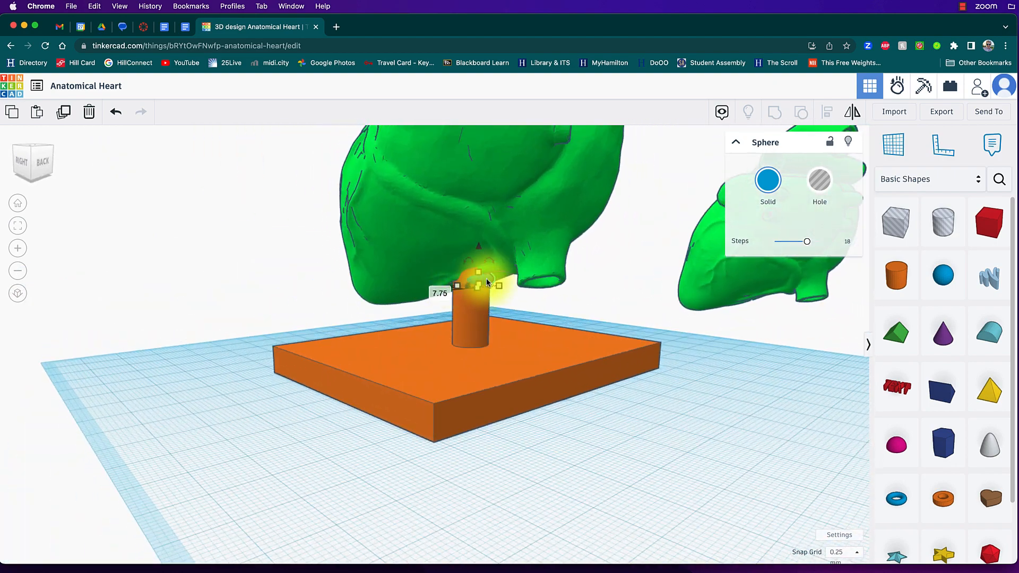
Group the sphere with the stand into one solid shape
{"action": "left_click", "coordinate": [488, 361], "text": "shift"}
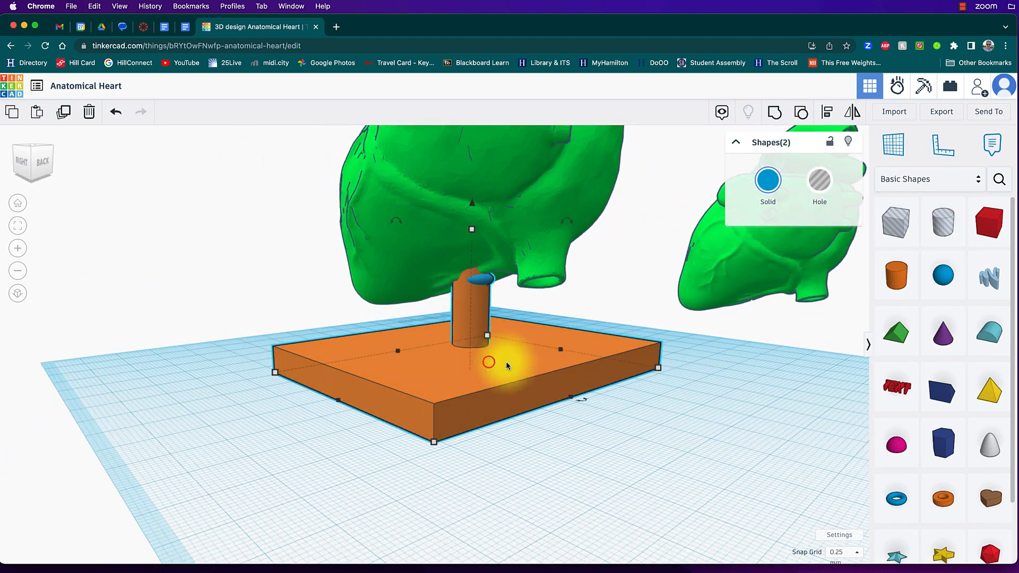
{"action": "left_click", "coordinate": [778, 121]}
{"action": "left_click", "coordinate": [634, 273]}
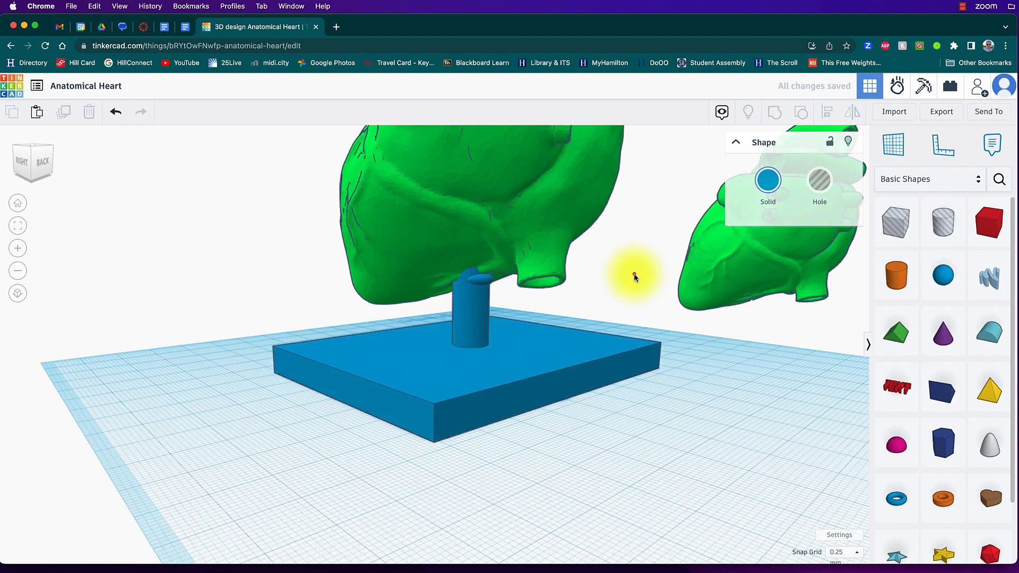
Examine how the grouped stand and its small protrusion meet the underside of the heart
{"action": "left_click", "coordinate": [475, 335]}
{"action": "right_click_drag", "start_coordinate": [432, 345], "coordinate": [466, 350]}
{"action": "scroll", "coordinate": [566, 355], "scroll_direction": "up", "scroll_amount": 3}
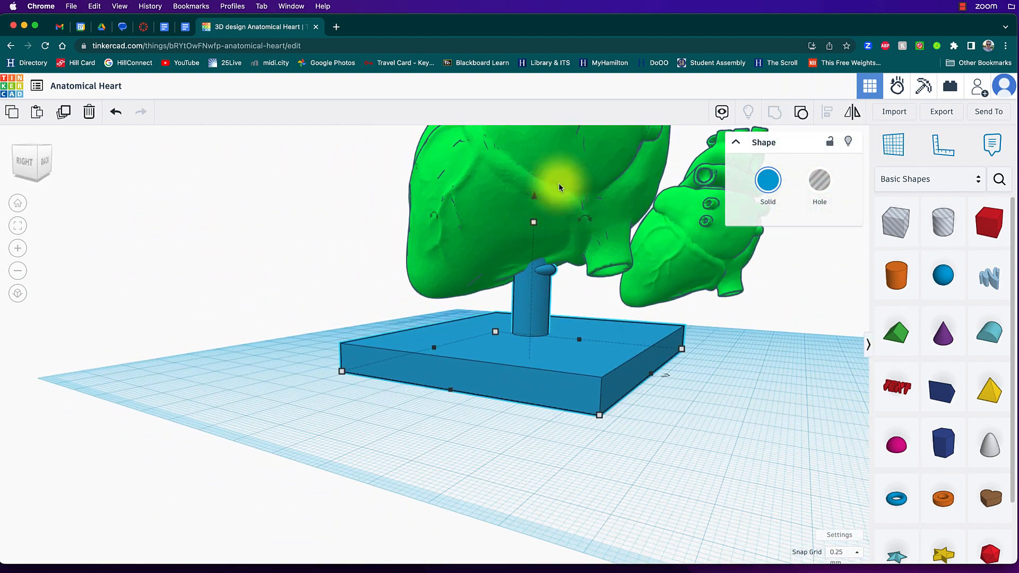
{"action": "left_click", "coordinate": [481, 200]}
{"action": "left_click", "coordinate": [535, 363], "text": "shift"}
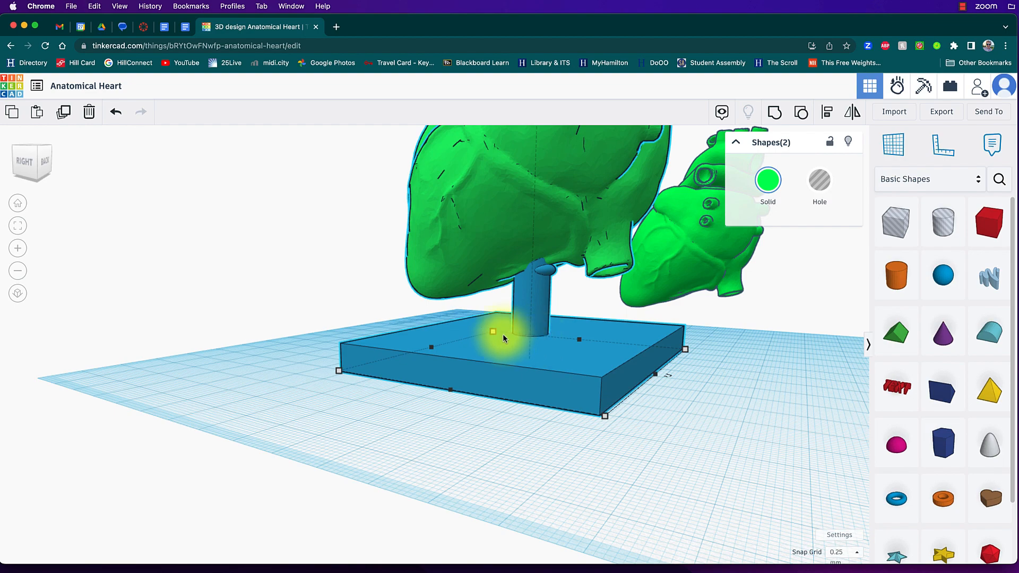
{"action": "right_click_drag", "start_coordinate": [483, 324], "coordinate": [638, 254]}
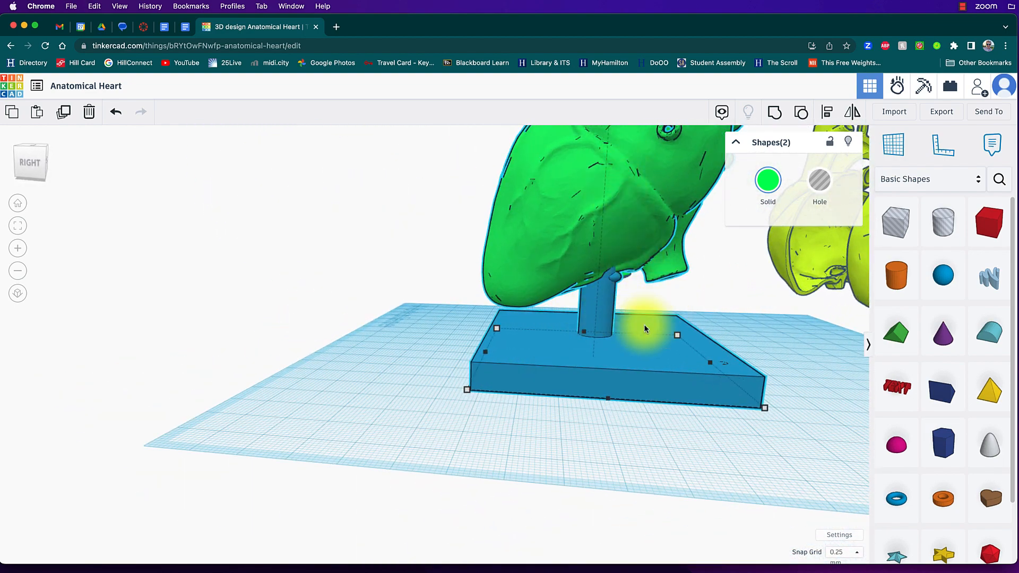
{"action": "scroll", "coordinate": [639, 356], "scroll_direction": "down", "scroll_amount": 3}
{"action": "left_click", "coordinate": [628, 456]}
{"action": "scroll", "coordinate": [720, 425], "scroll_direction": "down", "scroll_amount": 3}
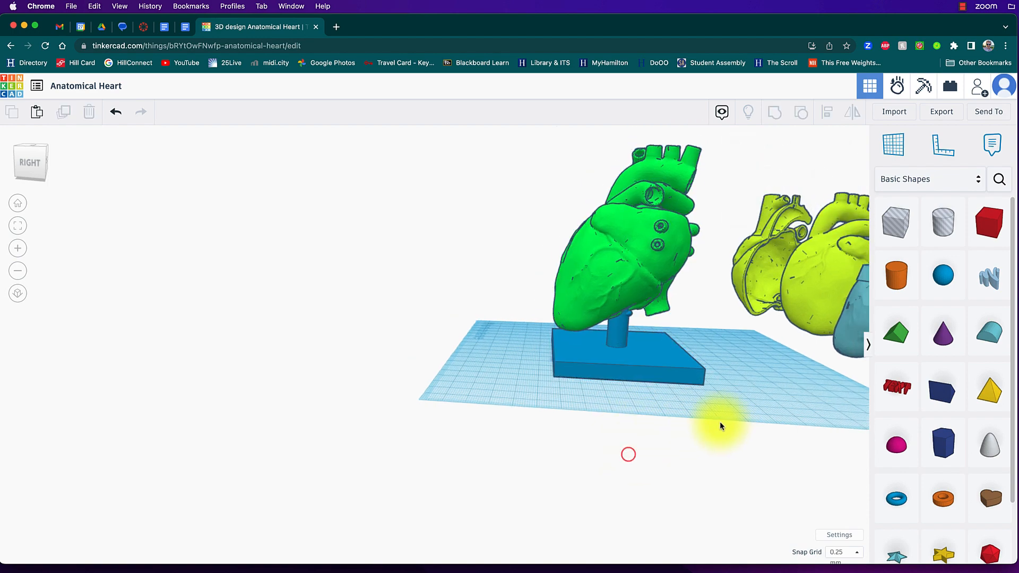
Move the large green heart and its stand off the workplane to the end of the row beside the pink heart
{"action": "left_click", "coordinate": [612, 305]}
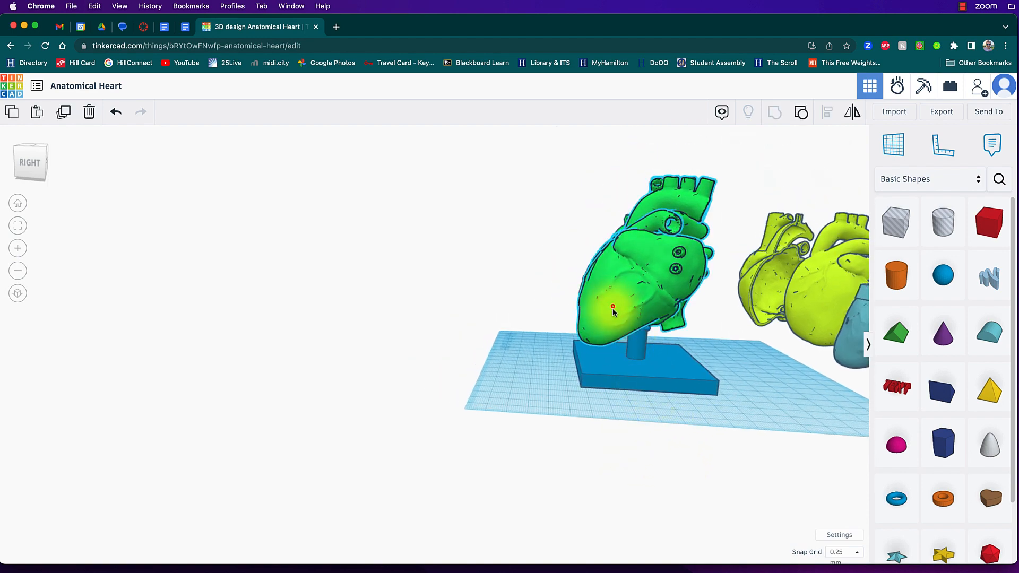
{"action": "left_click", "coordinate": [623, 374], "text": "shift"}
{"action": "right_click_drag", "start_coordinate": [582, 429], "coordinate": [792, 404]}
{"action": "left_click_drag", "start_coordinate": [424, 301], "coordinate": [642, 298]}
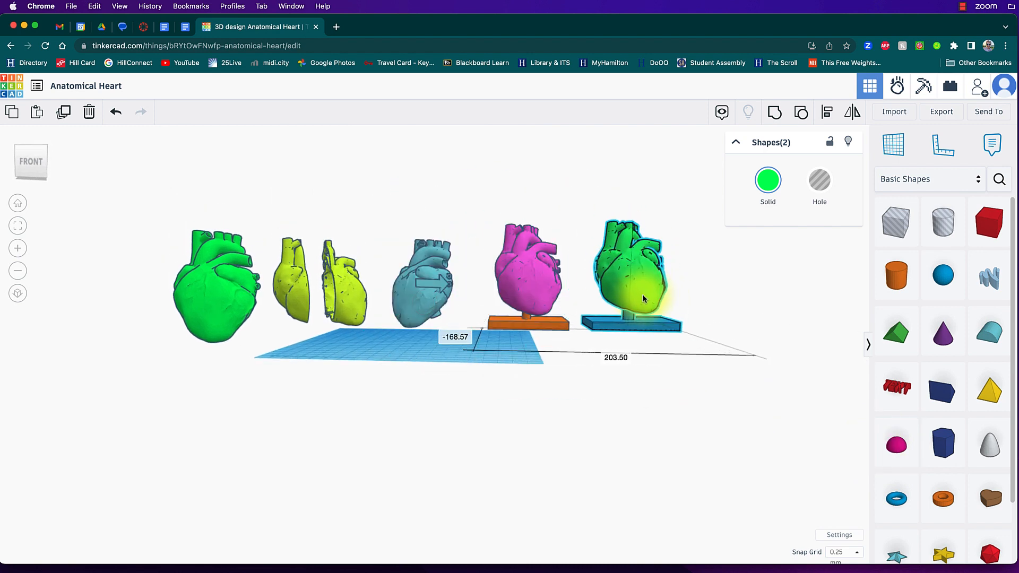
{"action": "left_click", "coordinate": [631, 385]}
{"action": "right_click_drag", "start_coordinate": [614, 385], "coordinate": [237, 379]}
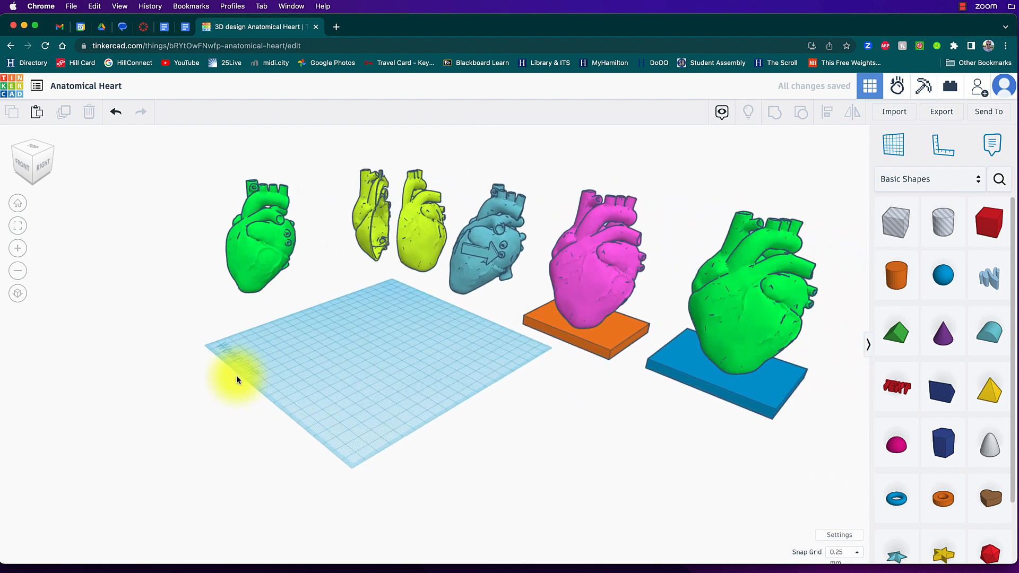